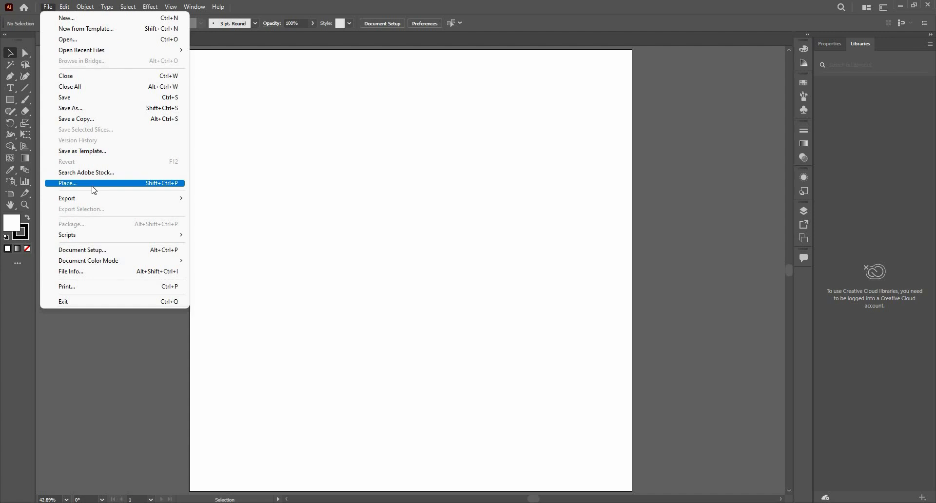
Place the Layer 4 heart sketch and the Layer 3 flame sketch from the Downloads folder onto the artboard.
left_click(96, 187)
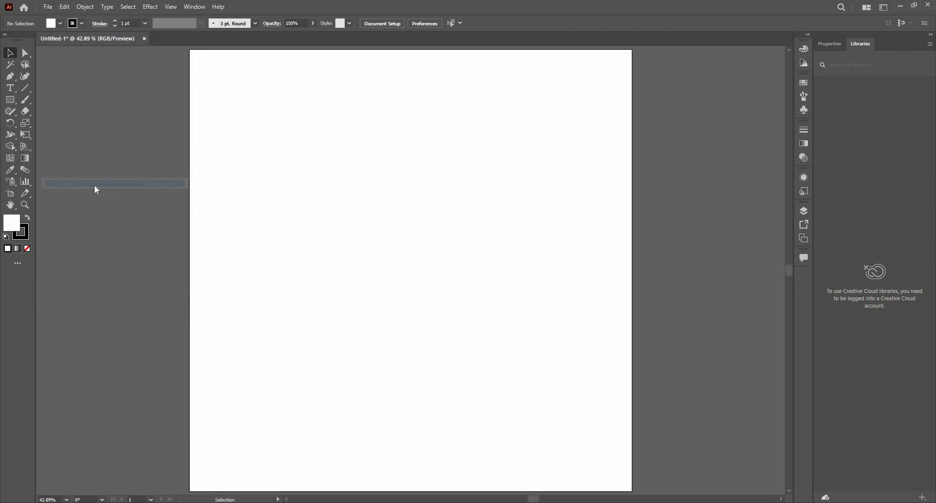
scroll(44, 106, "up", 5)
left_click(44, 101)
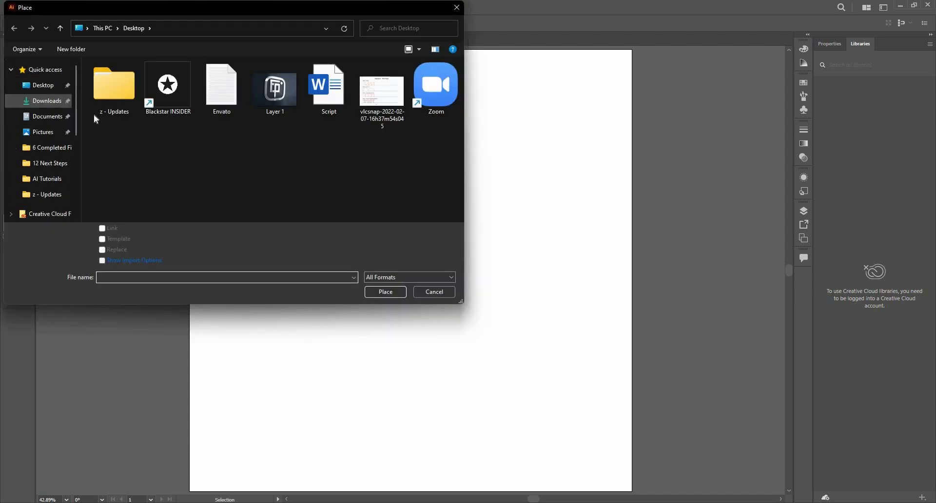
left_click(215, 117)
left_click(251, 120, "ctrl")
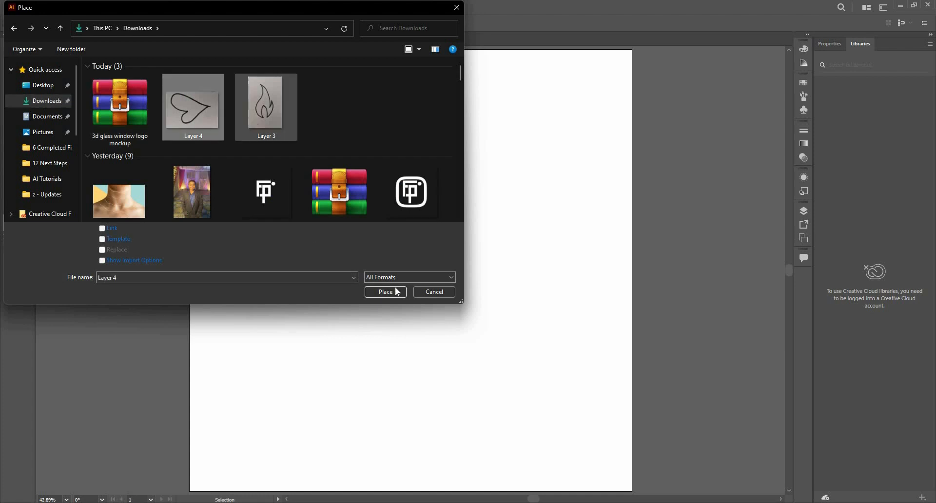
left_click(385, 292)
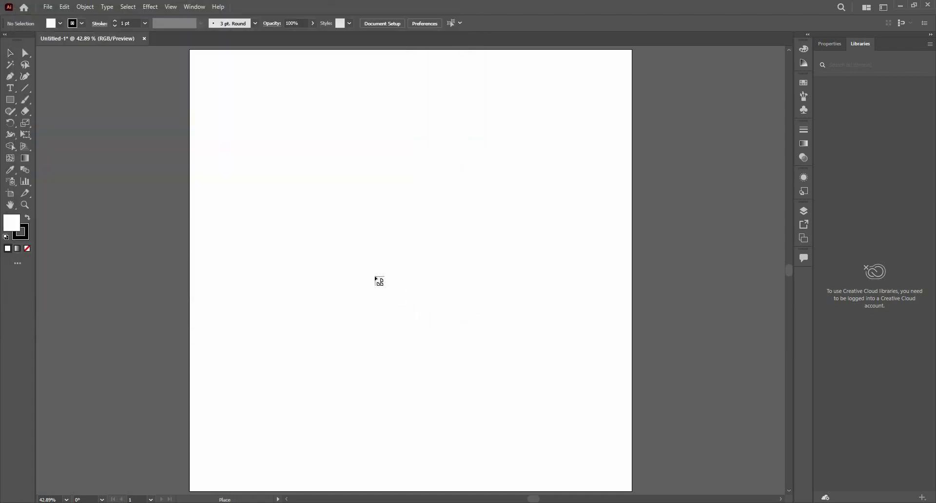
left_click(244, 90)
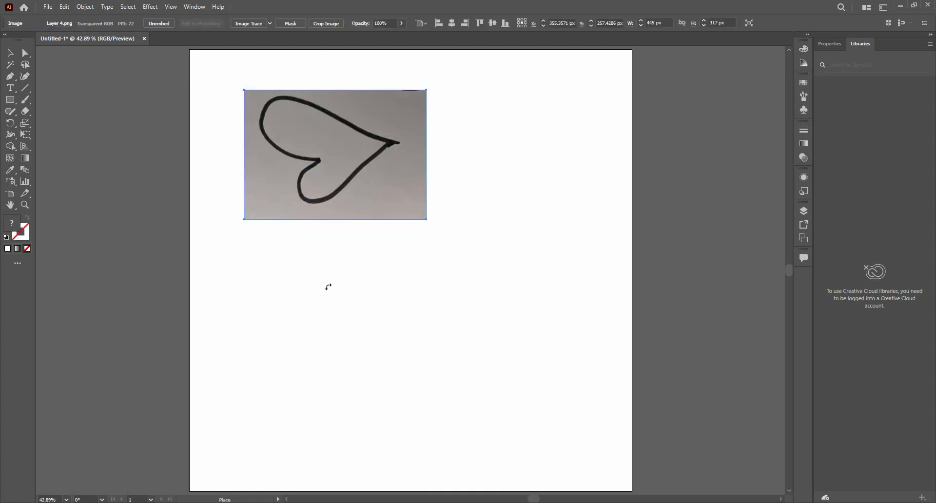
left_click(317, 288)
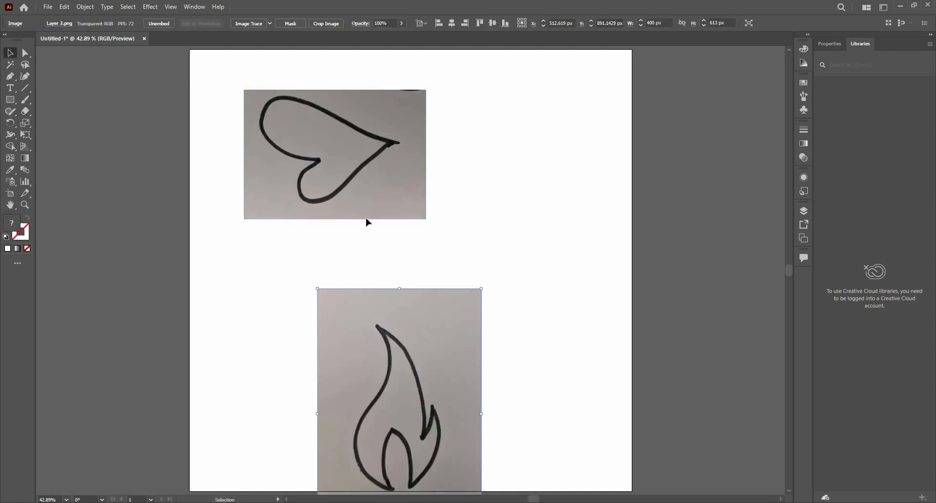
Rotate the heart image to 270° so it stands upright, and arrange the heart and flame images side by side.
left_click(376, 150)
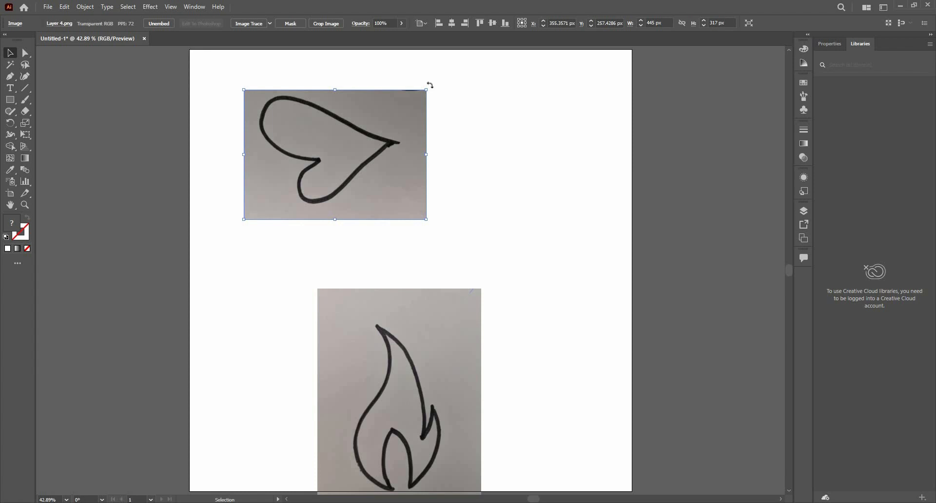
left_click_drag(400, 181, 414, 204)
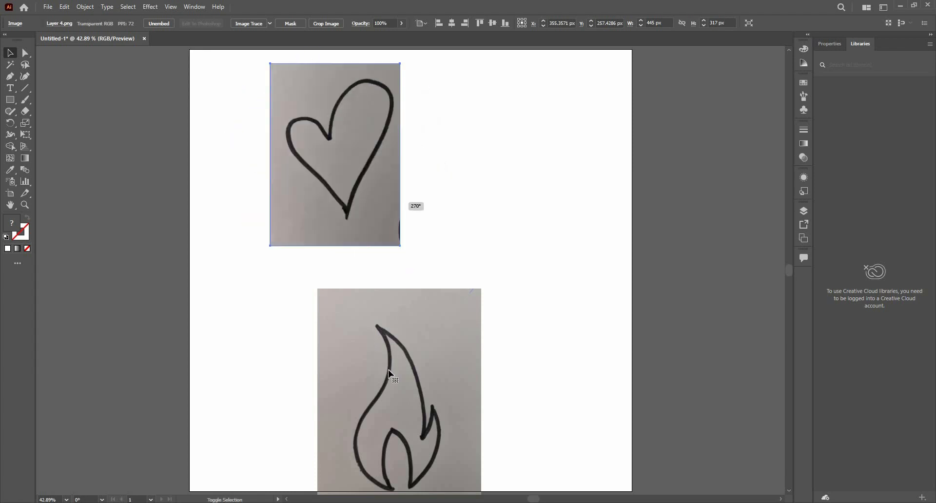
left_click(388, 372)
left_click_drag(391, 416, 516, 215)
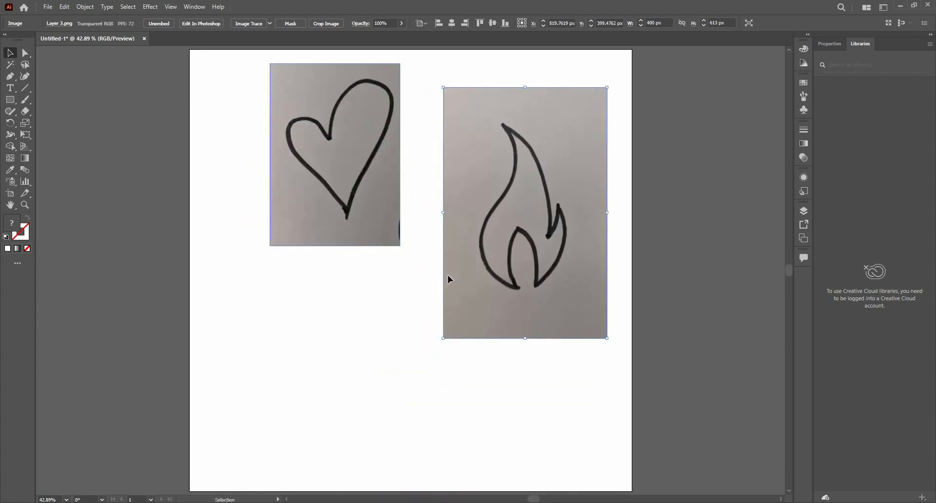
left_click_drag(384, 203, 351, 309)
left_click_drag(448, 275, 405, 320)
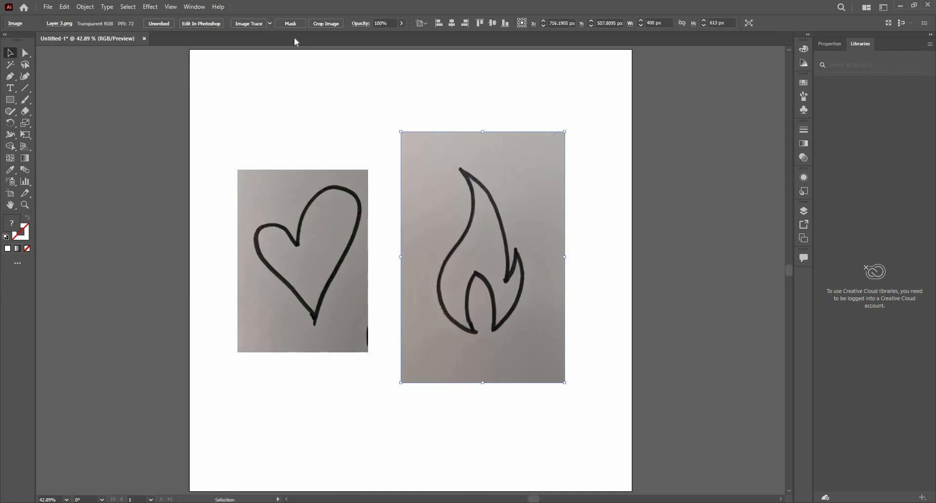
Image-trace the flame sketch and the heart sketch with the Black and White Logo preset.
left_click(829, 44)
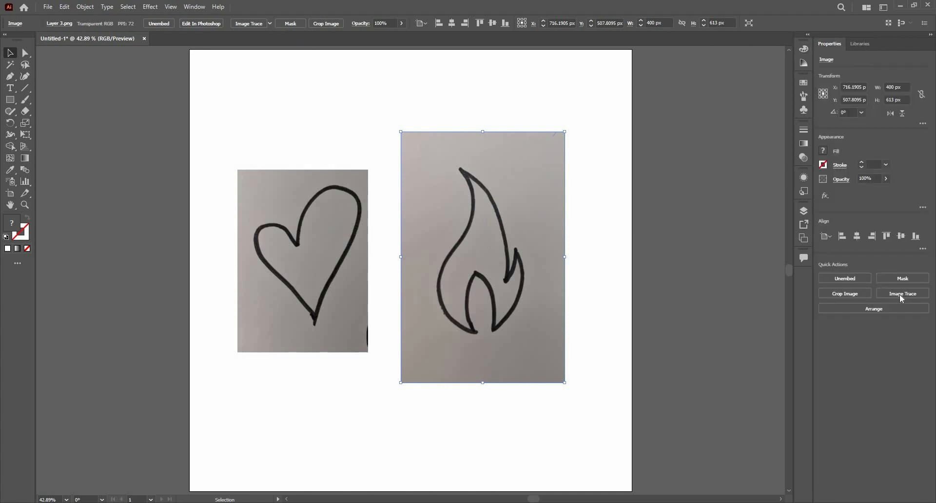
left_click(901, 295)
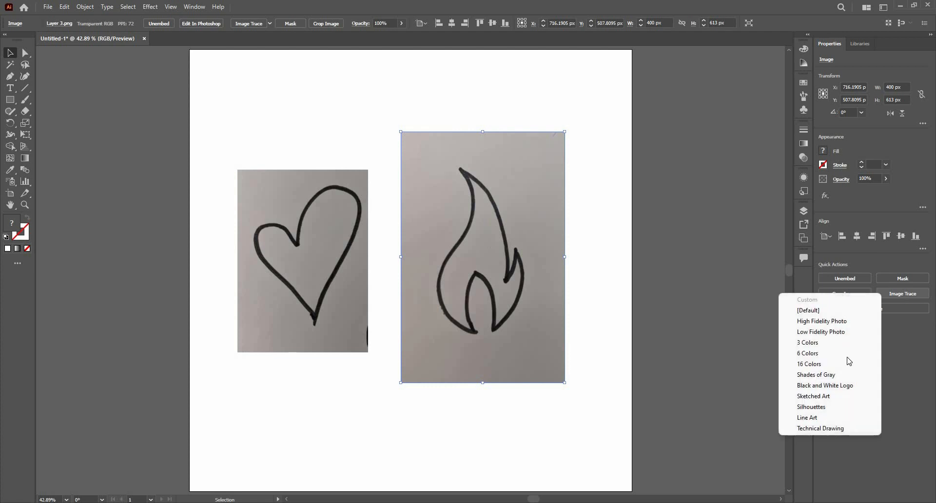
left_click(824, 385)
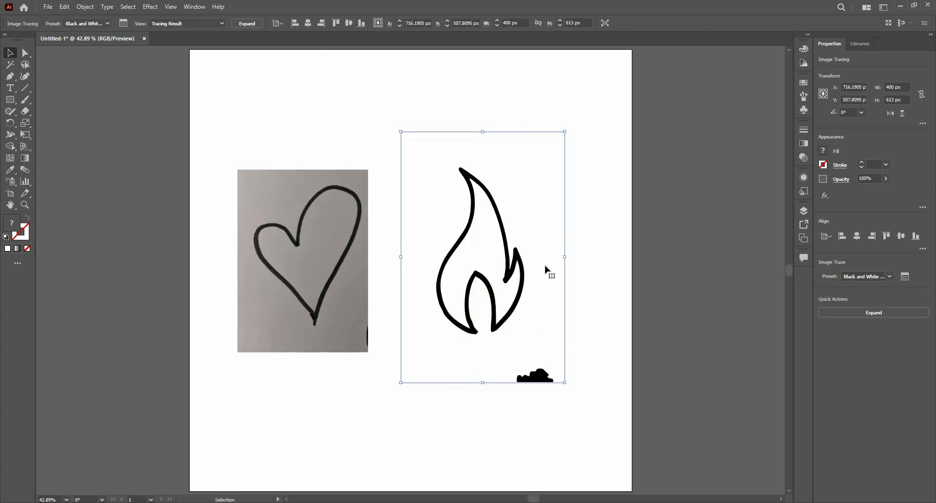
left_click(347, 281)
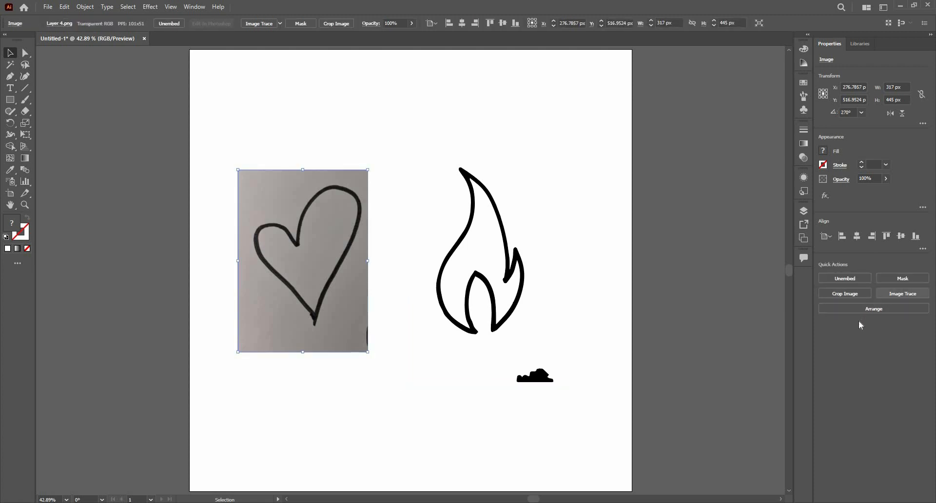
left_click(903, 294)
left_click(839, 386)
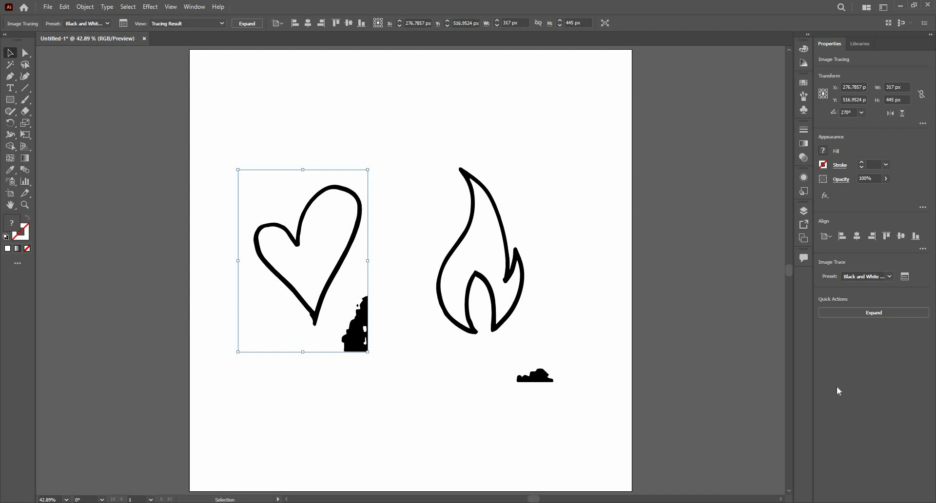
Set the heart tracing's threshold to 100 to reduce the black area at its lower corner.
left_click(905, 277)
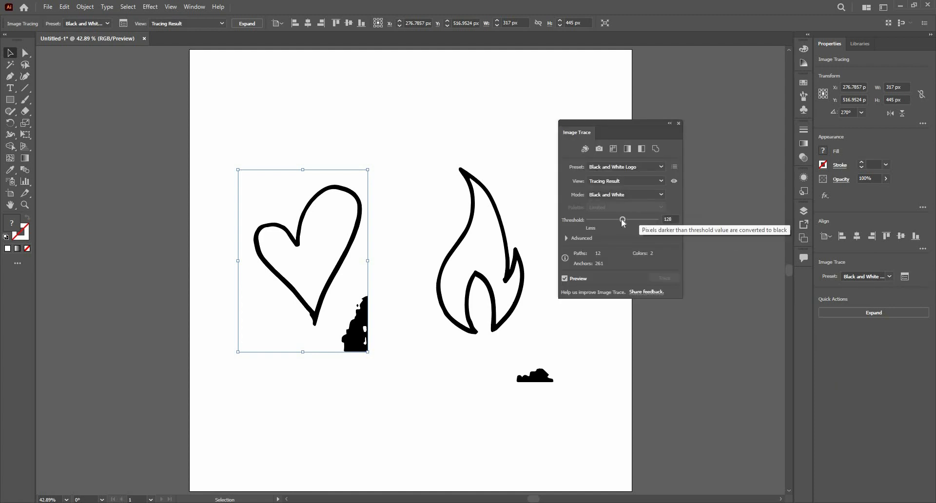
left_click_drag(624, 219, 621, 219)
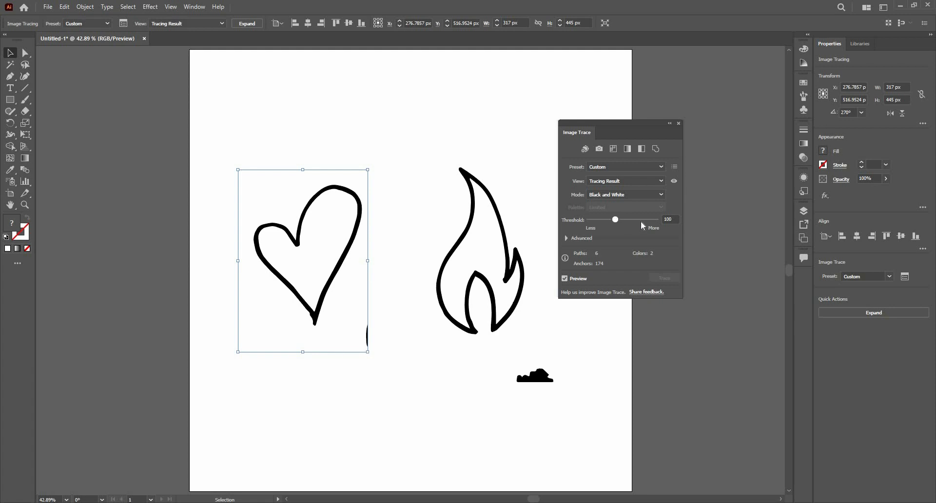
mouse_move(635, 218)
left_mouse_down()
mouse_move(604, 220)
mouse_move(616, 219)
left_mouse_up()
left_click(680, 123)
left_click(350, 340)
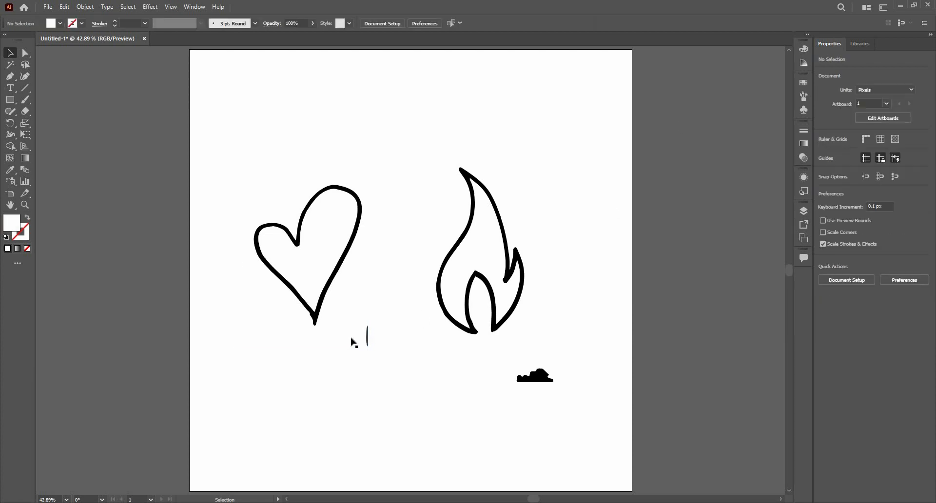
Expand the heart tracing into editable vector paths.
scroll(350, 340, "up", 1)
scroll(350, 340, "up", 1)
left_click_drag(359, 339, 519, 308)
left_click(469, 278)
left_click_drag(658, 292, 575, 308)
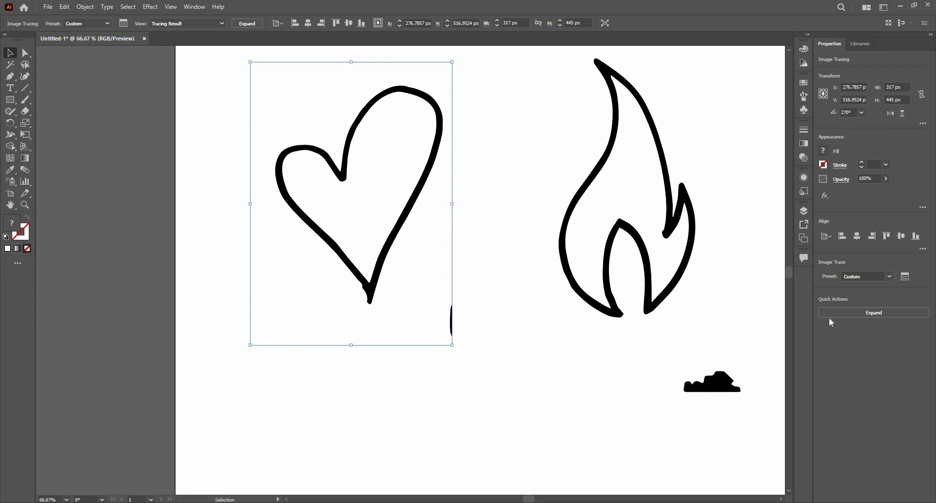
left_click(900, 316)
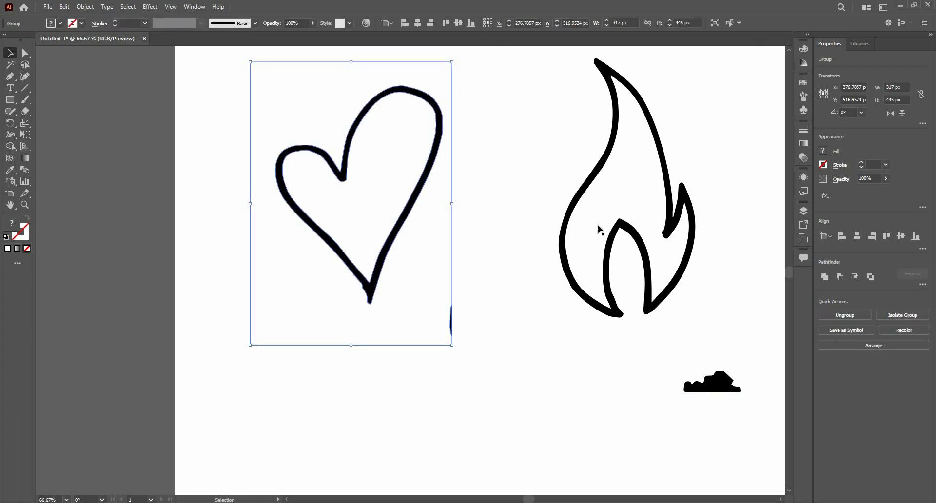
Ungroup the expanded heart and flame artwork.
right_click(406, 211)
left_click(476, 294)
right_click(606, 261)
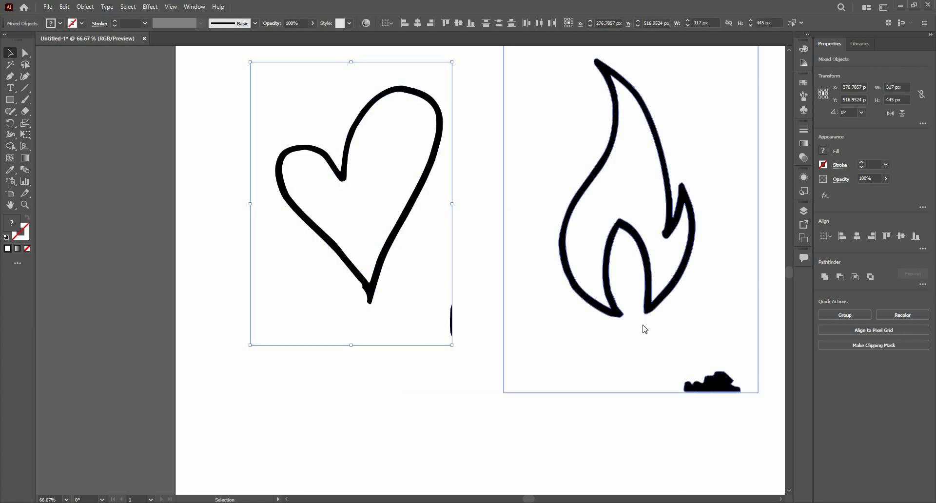
left_click(635, 343)
Delete the stray mark beside the heart and the black blob below the flame.
left_click(457, 316)
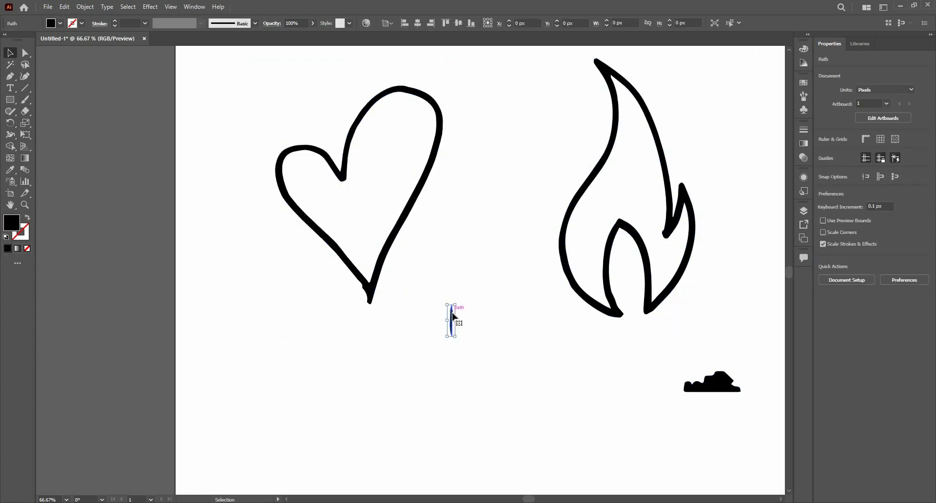
key("Delete")
left_click(716, 385)
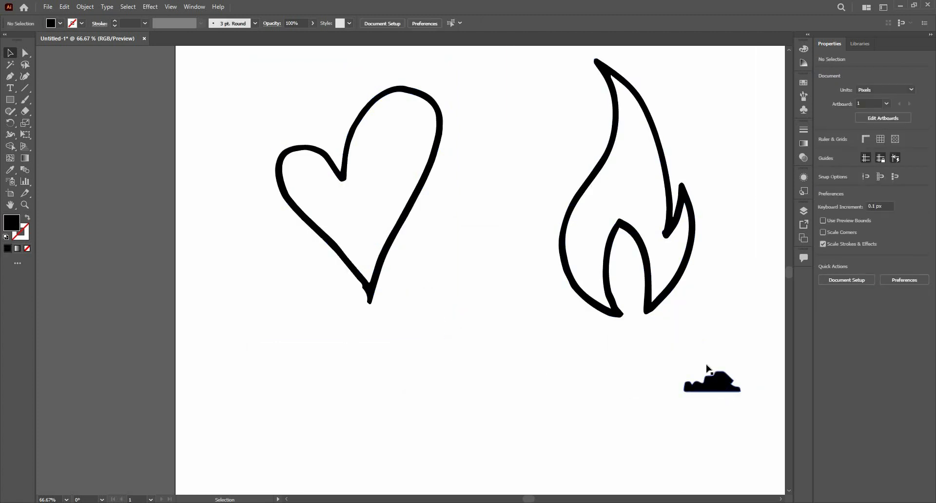
key("Delete")
Delete the leftover outline of the blob below the flame with the Direct Selection tool.
left_click_drag(688, 353, 731, 404)
key("ctrl+z")
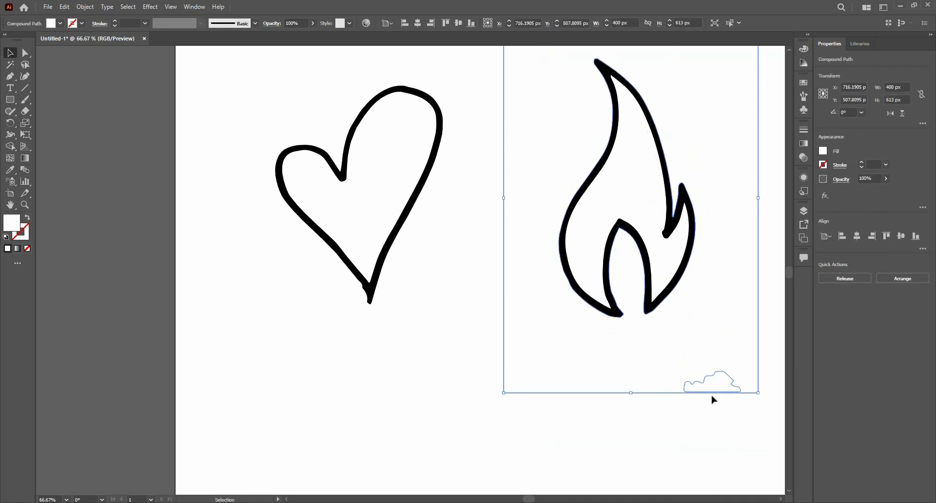
key("Delete")
key("a")
left_click(712, 378)
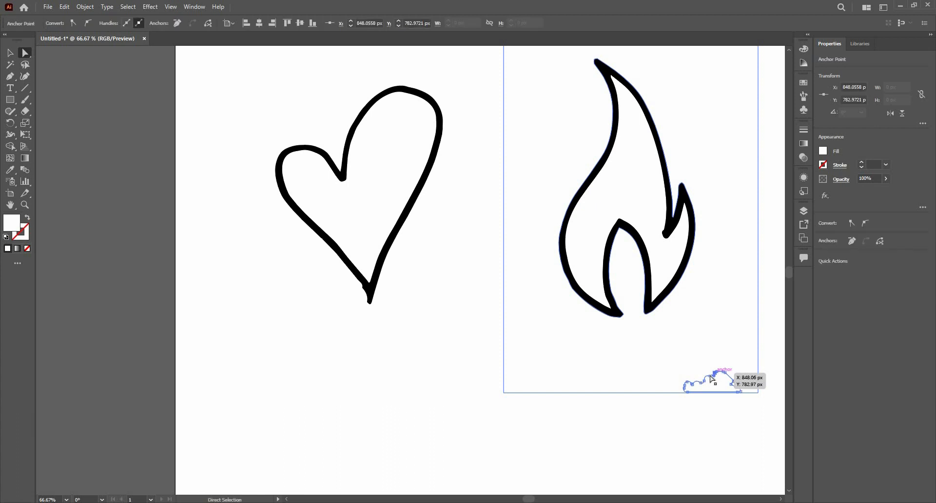
key("Delete")
key("Delete")
key("t")
key("v")
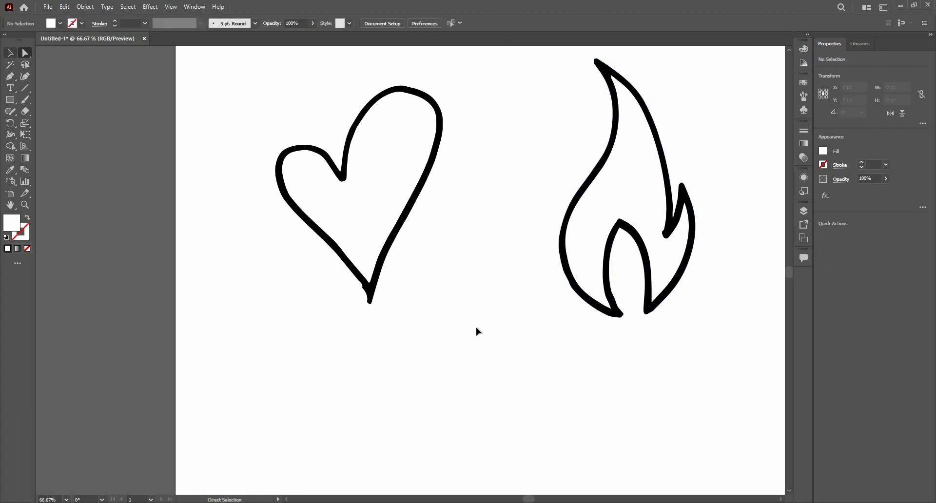
Move the complete heart and flame artwork, including their white backgrounds, off the artboard to its left.
scroll(477, 328, "down", 2)
left_click_drag(473, 318, 363, 137)
left_click_drag(374, 265, 169, 261)
scroll(672, 248, "left", 3)
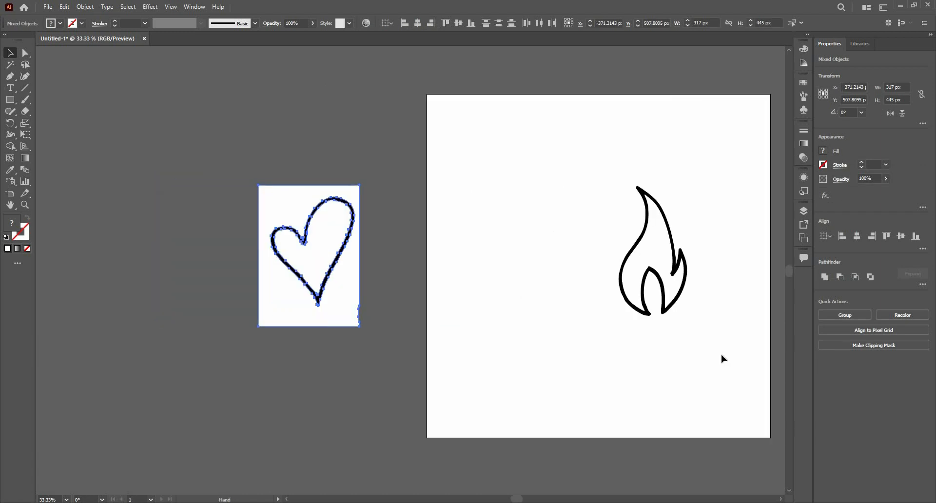
left_click_drag(720, 354, 621, 137)
left_click_drag(682, 286, 380, 103)
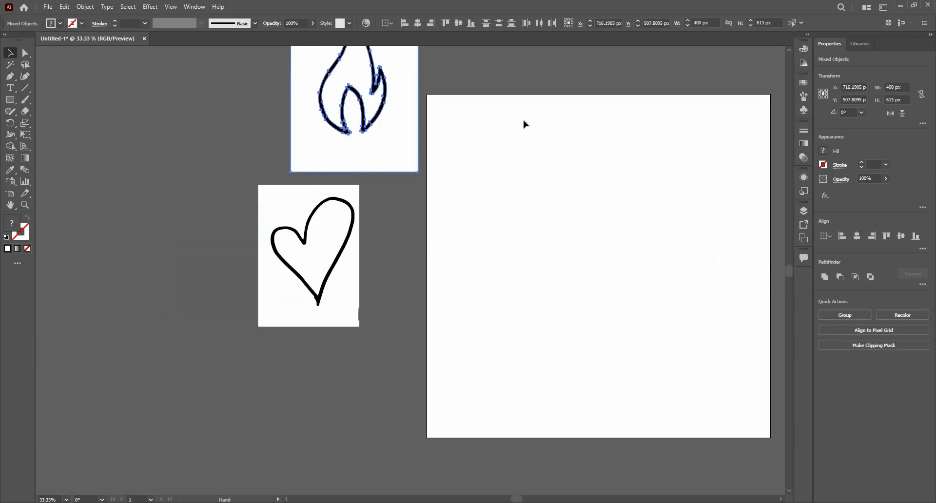
left_click_drag(381, 215, 401, 363)
left_click(523, 120)
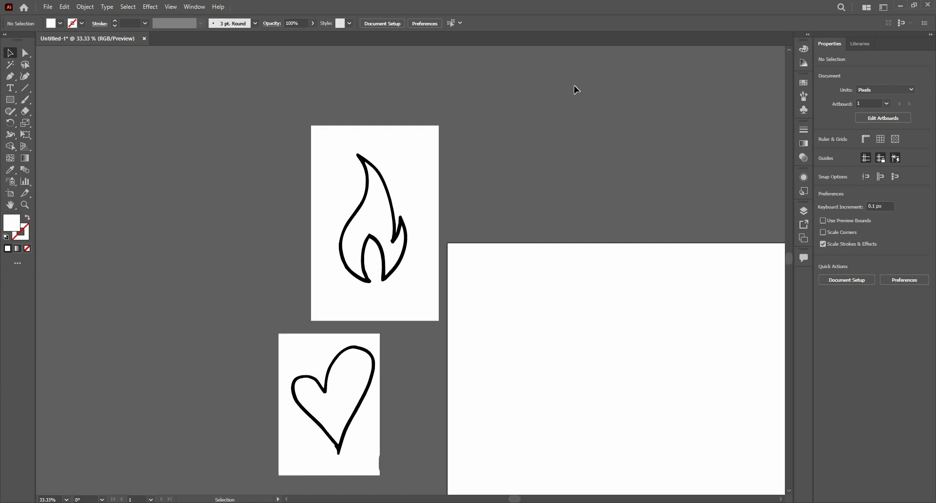
Move the flame's black outline off its white background to the upper edge of the artboard.
key("a")
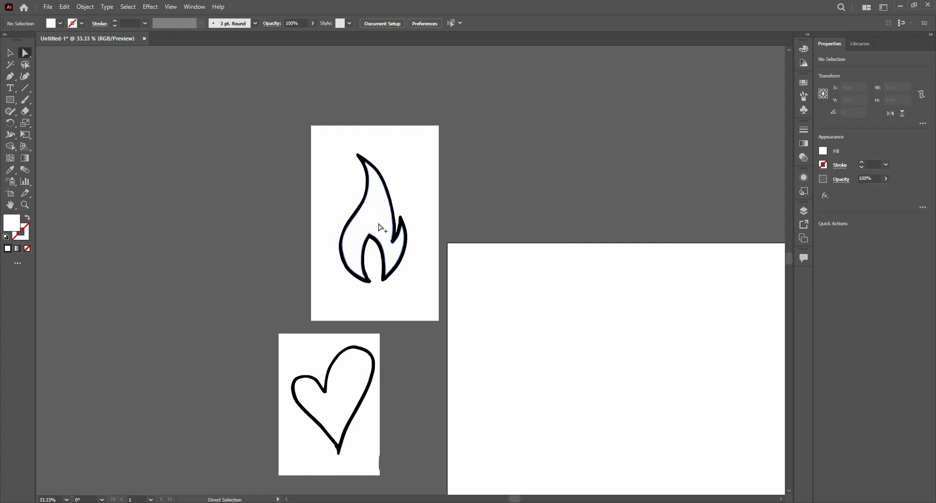
left_click(379, 224)
scroll(378, 224, "up", 2)
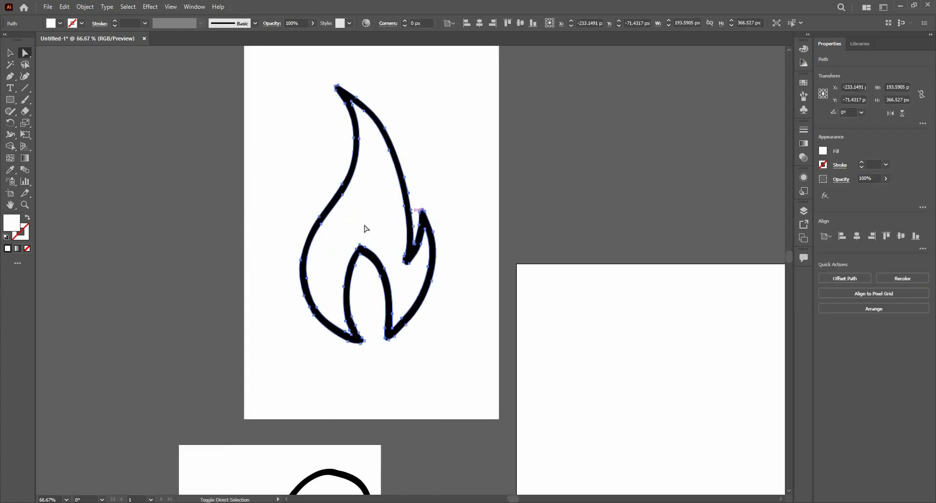
key("v")
scroll(376, 241, "down", 2)
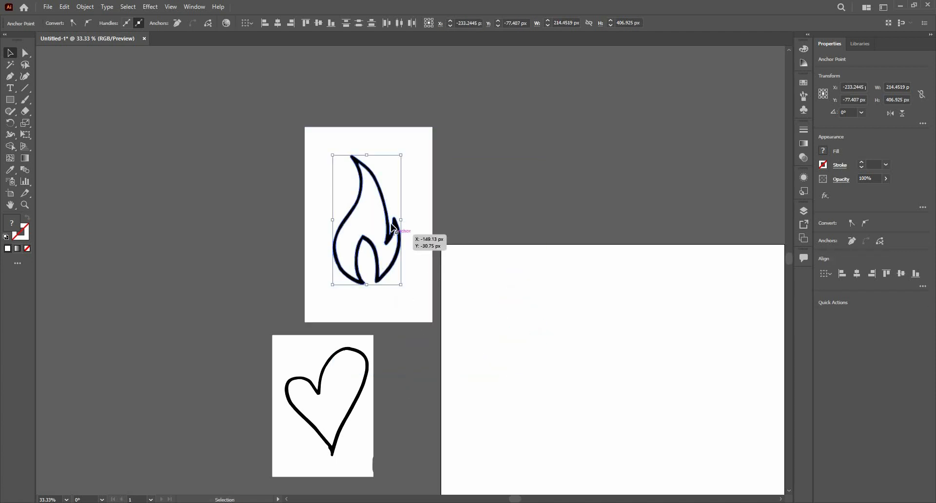
left_click_drag(392, 225, 599, 223)
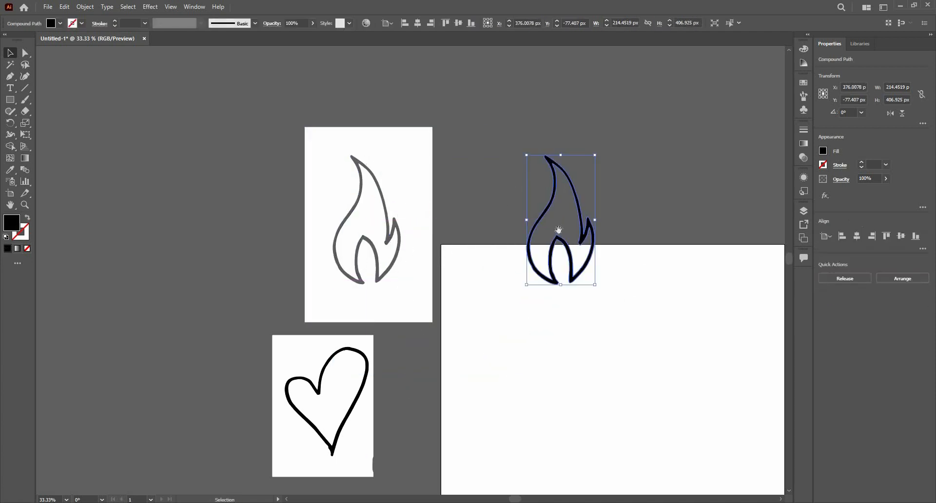
Move the heart's black outline off its white background onto the artboard.
left_click_drag(347, 343, 295, 272)
left_click(301, 281)
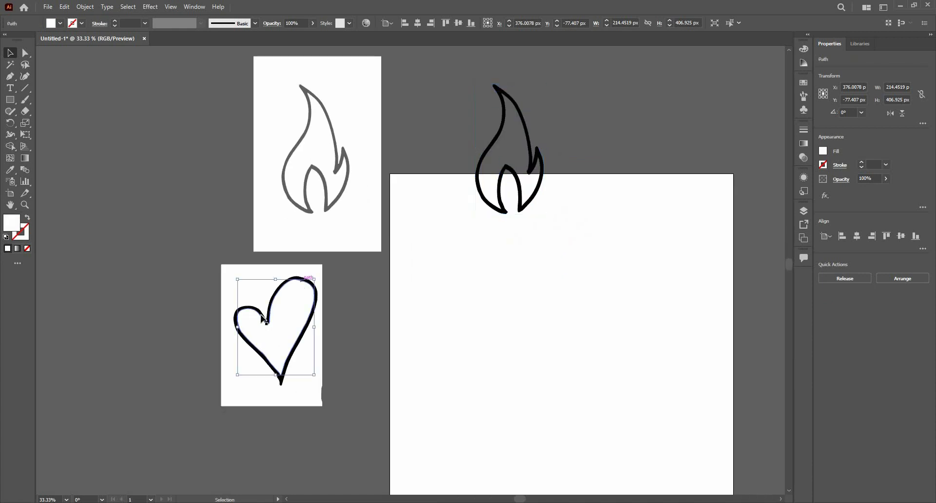
scroll(258, 307, "up", 2)
left_click(366, 302)
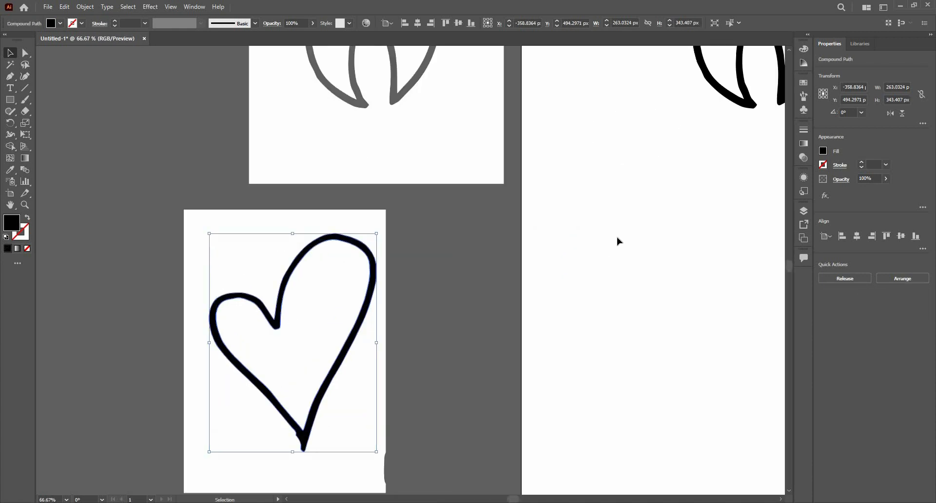
left_click_drag(251, 363, 613, 298)
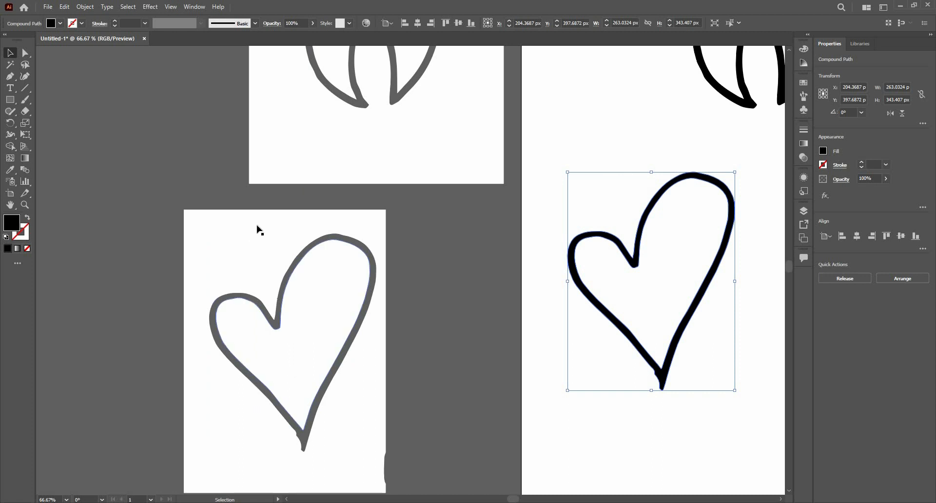
Delete both leftover white backgrounds beside the artboard and move the heart outline into the empty space on the artboard's left.
scroll(259, 229, "down", 3)
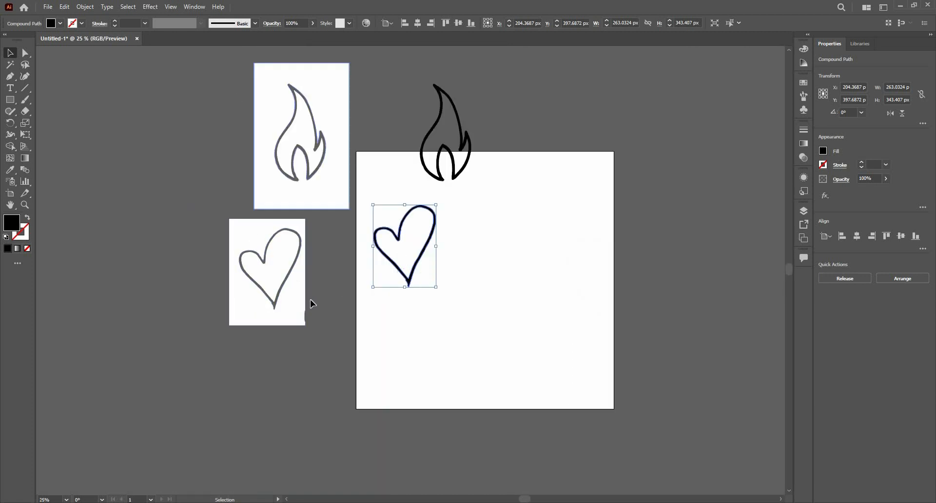
left_click_drag(311, 302, 287, 68)
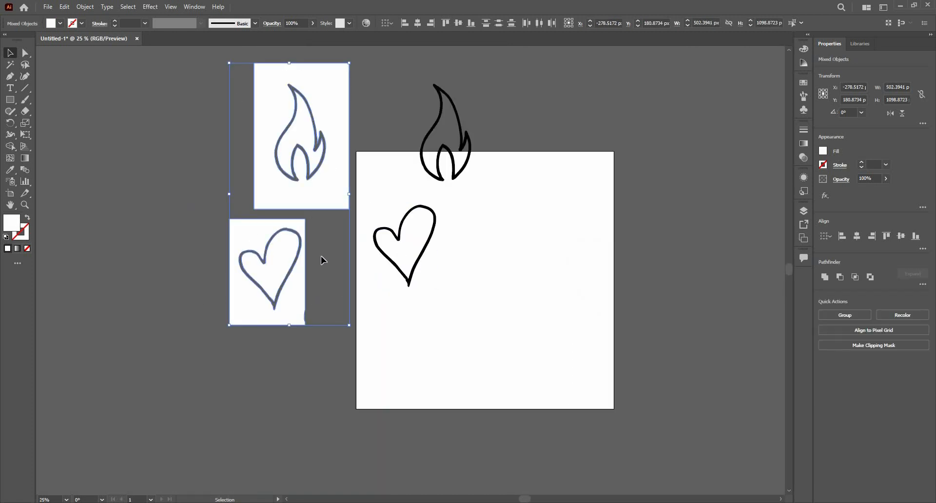
key("Delete")
left_click(401, 223)
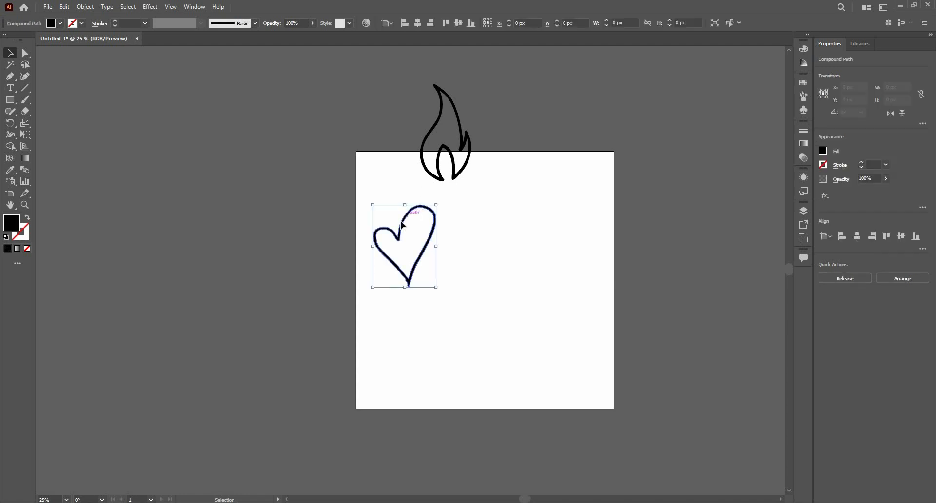
left_click_drag(401, 223, 309, 171)
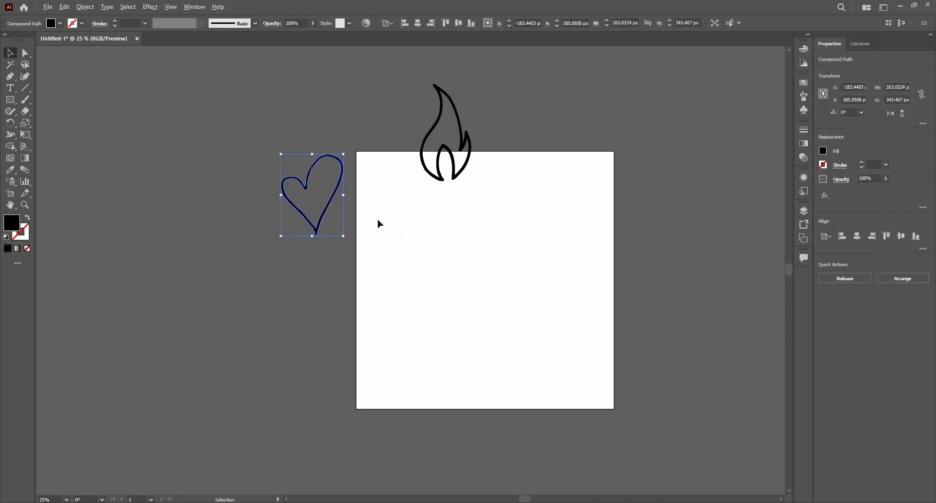
Show the heart outline's anchor points with the Direct Selection tool and run Simplify on its path.
scroll(379, 223, "up", 1)
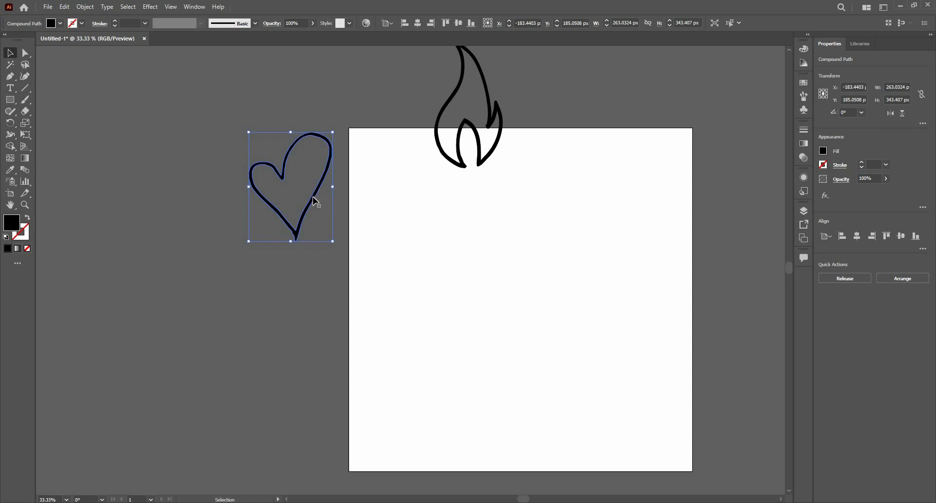
key("ctrl+1")
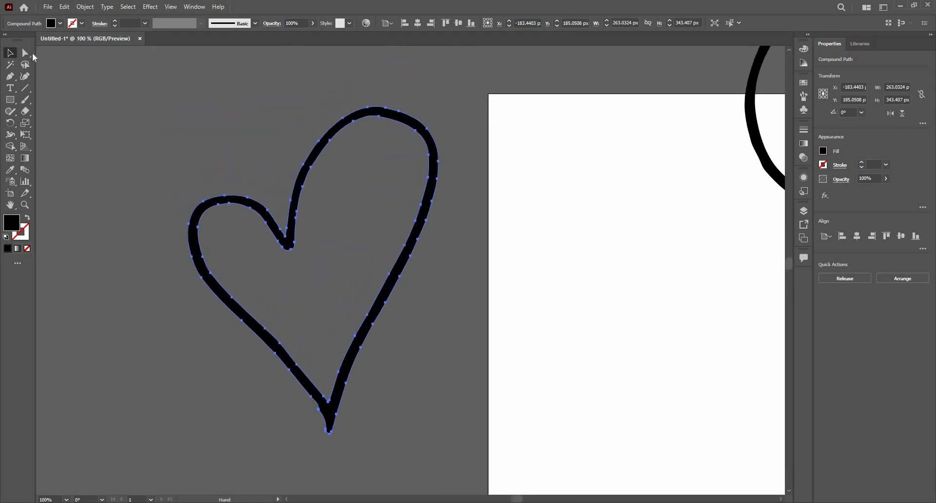
left_click(25, 54)
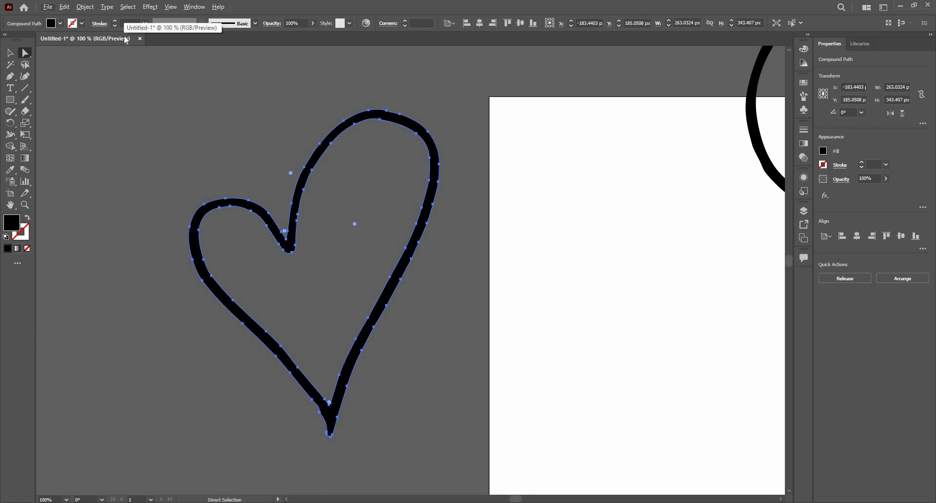
left_click(84, 10)
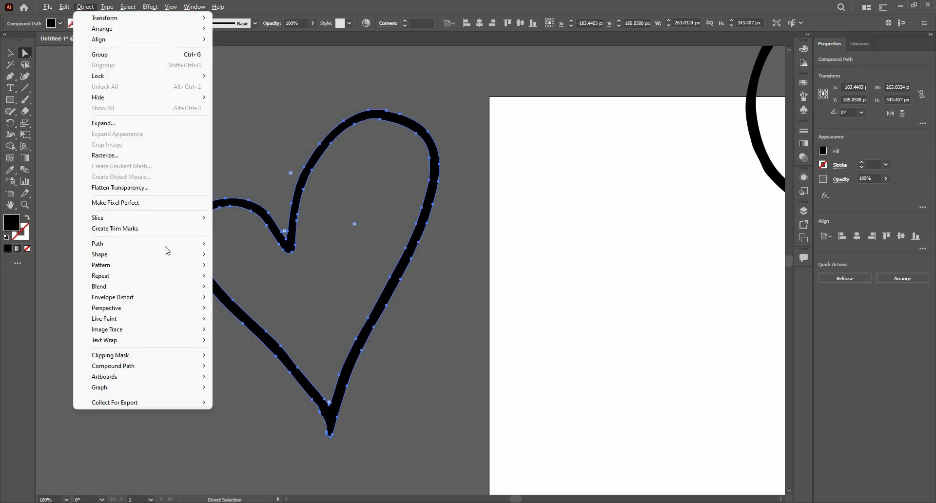
mouse_move(205, 247)
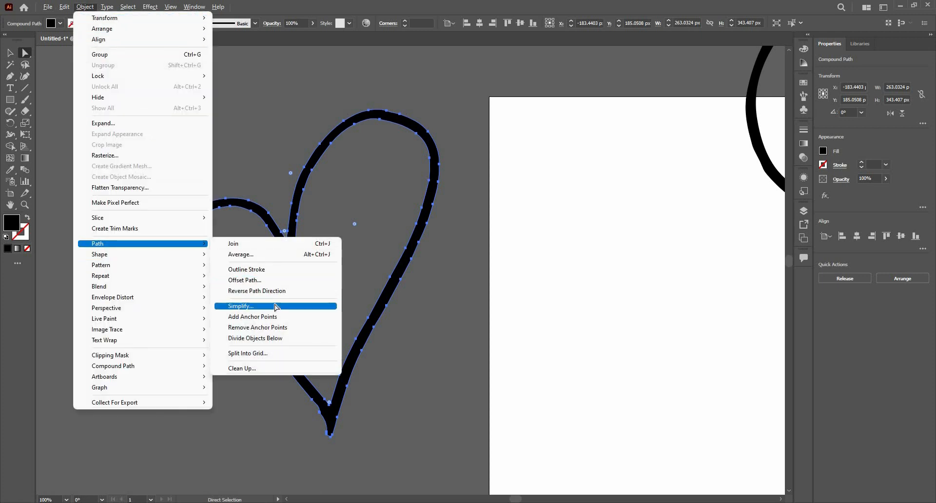
left_click(241, 306)
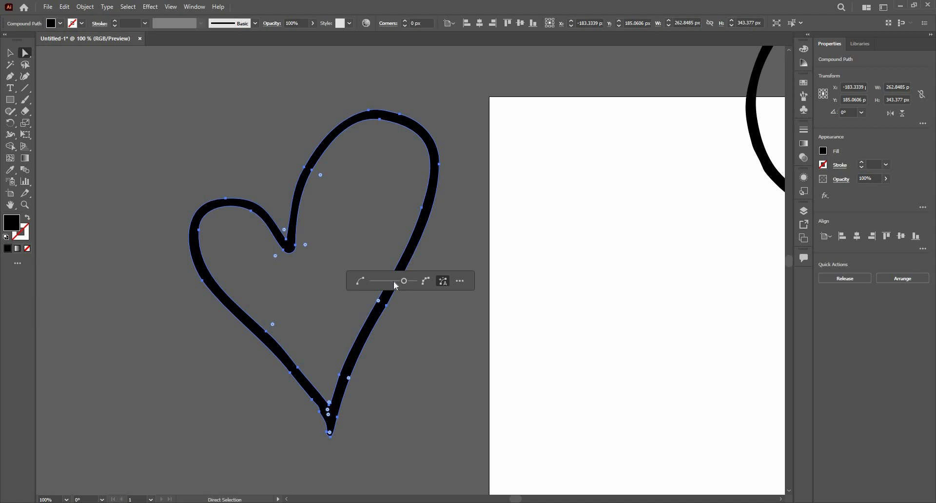
Try reducing the heart outline to 9 points, return it to 26 points and auto-simplify it.
left_click_drag(404, 281, 372, 280)
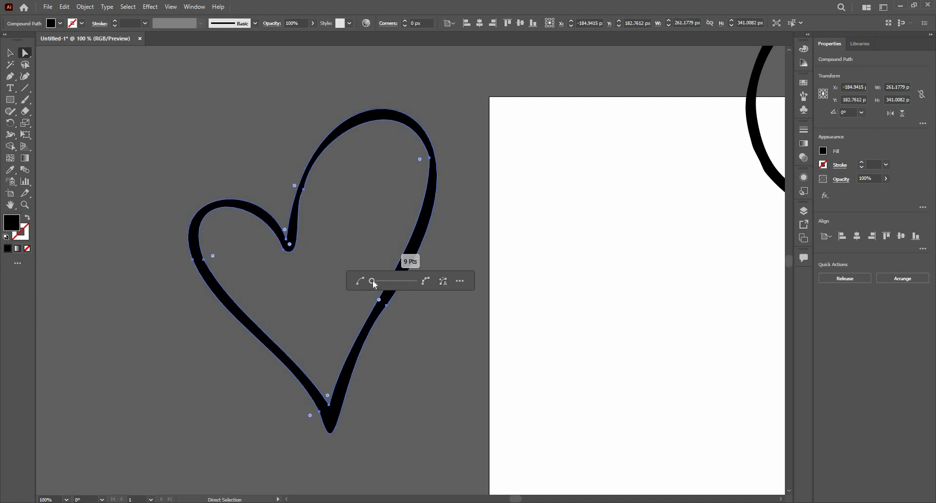
left_click(405, 281)
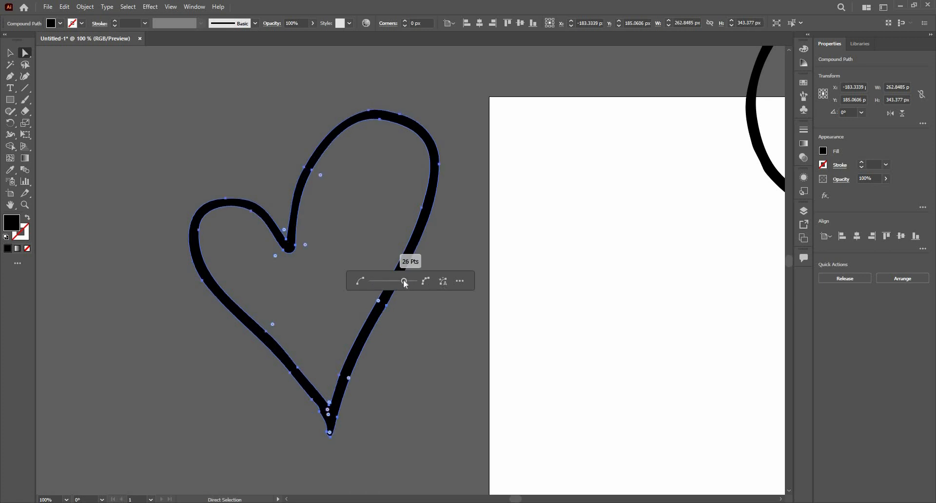
left_click(416, 281)
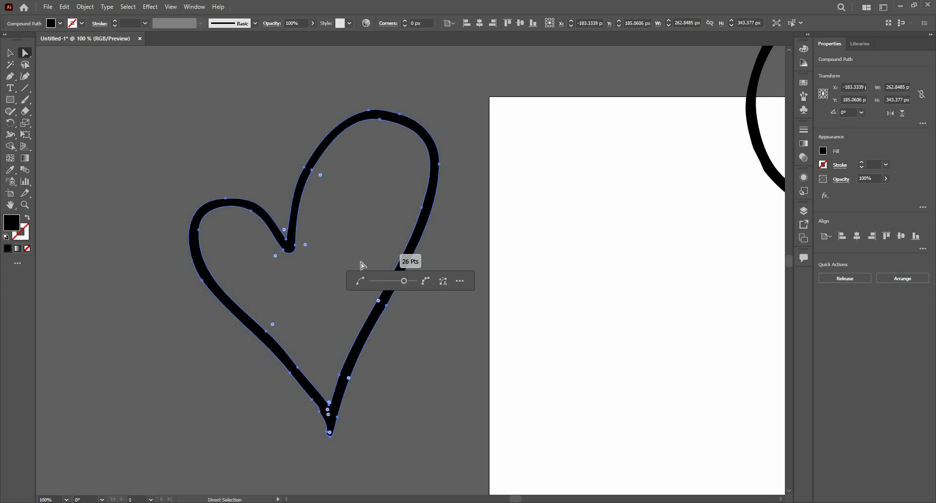
left_click(446, 281)
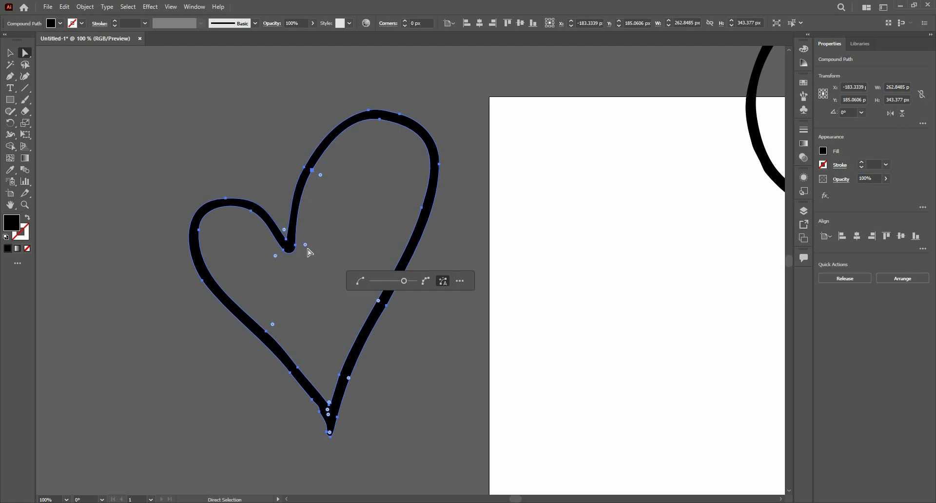
Try corner point angle thresholds of 0° and 118° for the heart in the detailed Simplify options, comparing with the preview off.
left_click(461, 281)
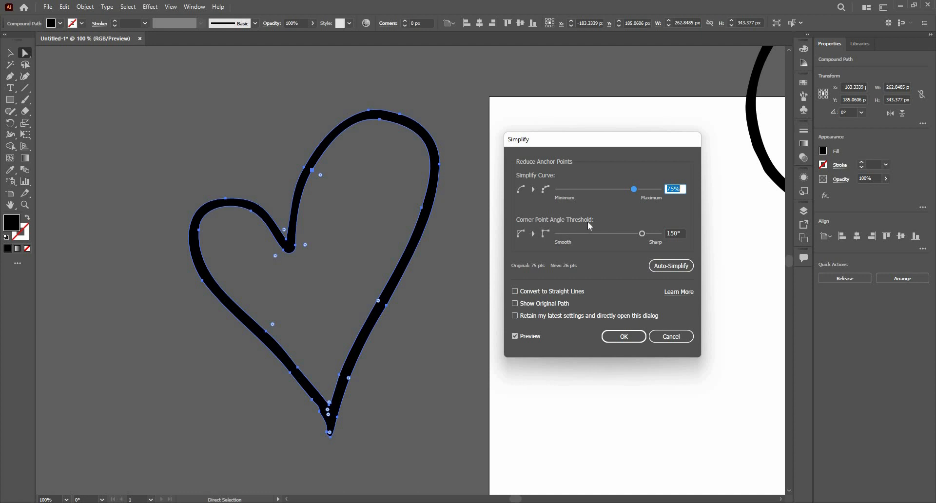
left_click_drag(643, 234, 559, 241)
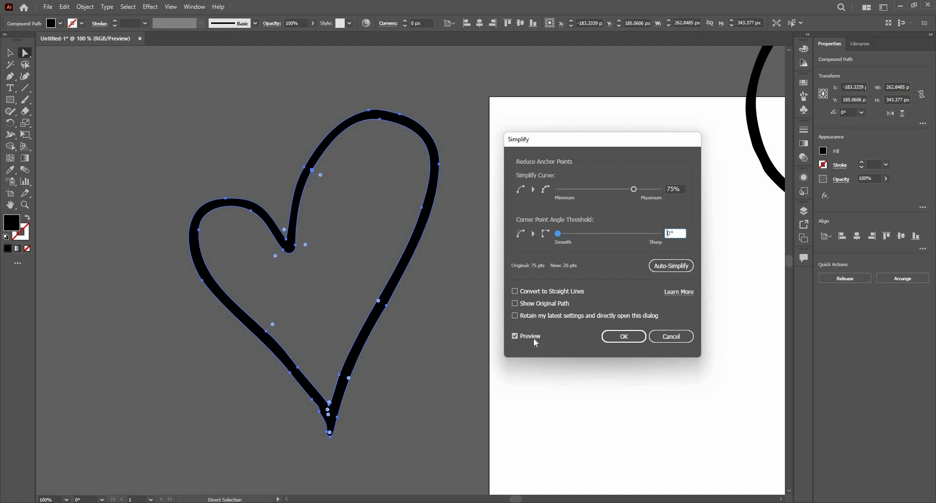
left_click(562, 233)
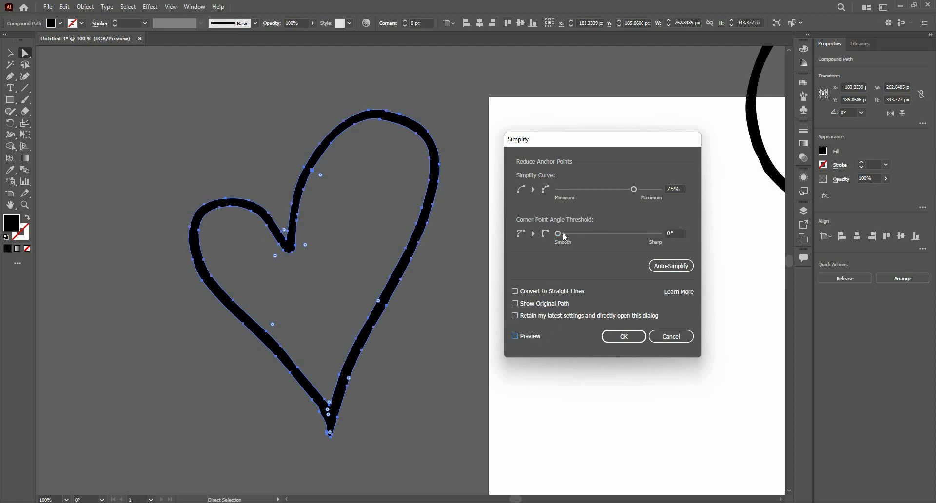
left_click(658, 234)
left_click(625, 237)
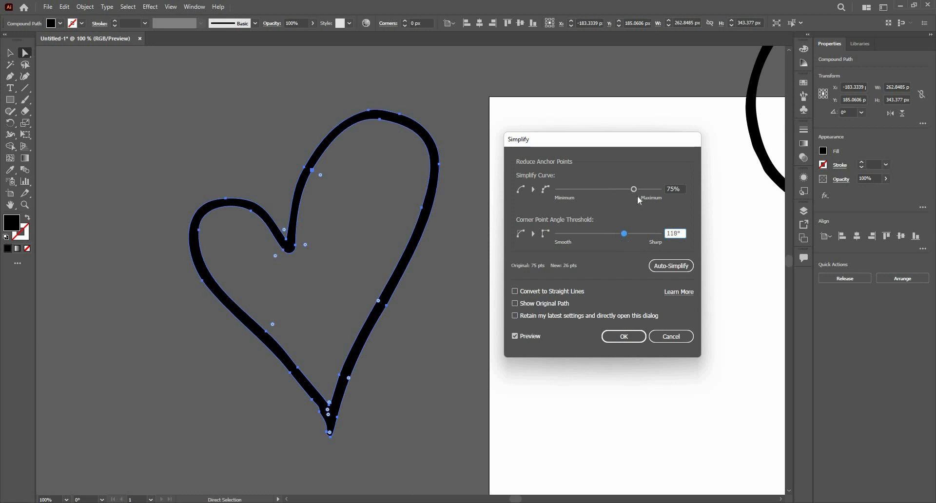
Auto-simplify the heart at 75% curve and 150° corner threshold, compare it with the original path, and apply the simplification.
left_click(673, 269)
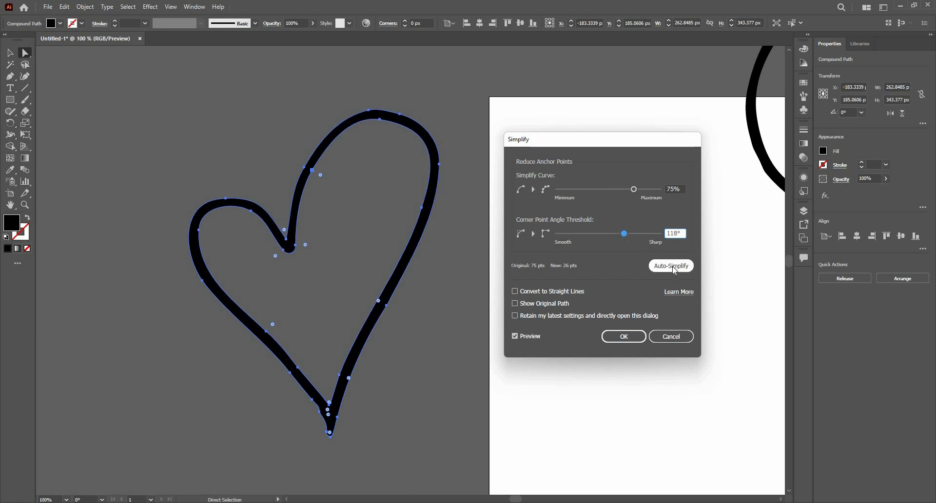
left_click(530, 305)
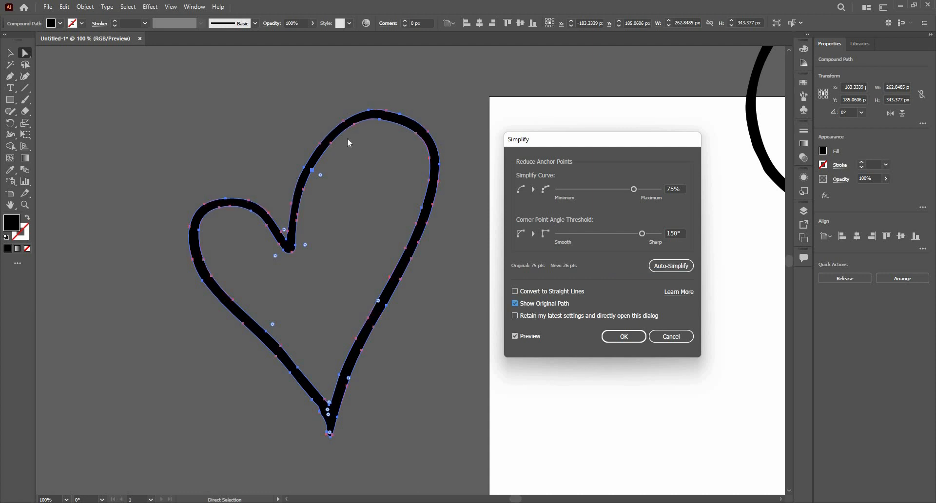
left_click(536, 306)
left_click(613, 340)
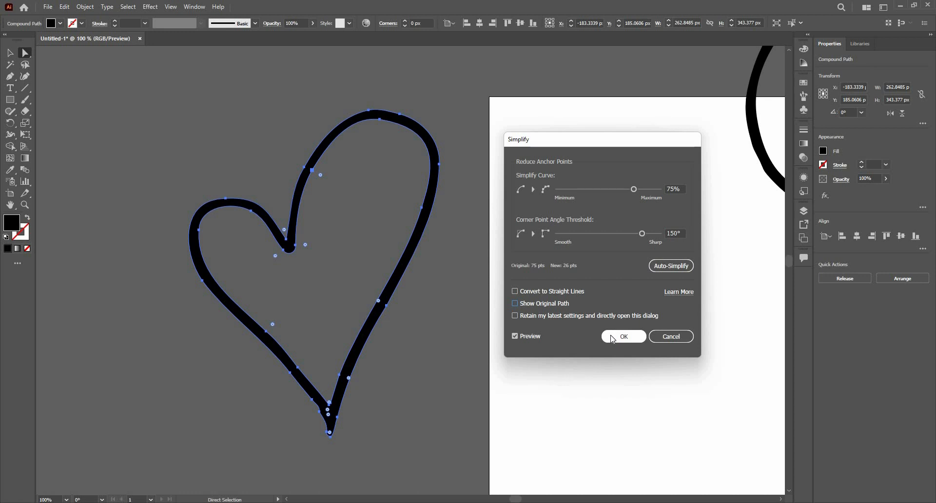
left_click(613, 339)
Select the flame's black outline with the Selection tool and run Simplify on its path.
scroll(272, 137, "down", 2)
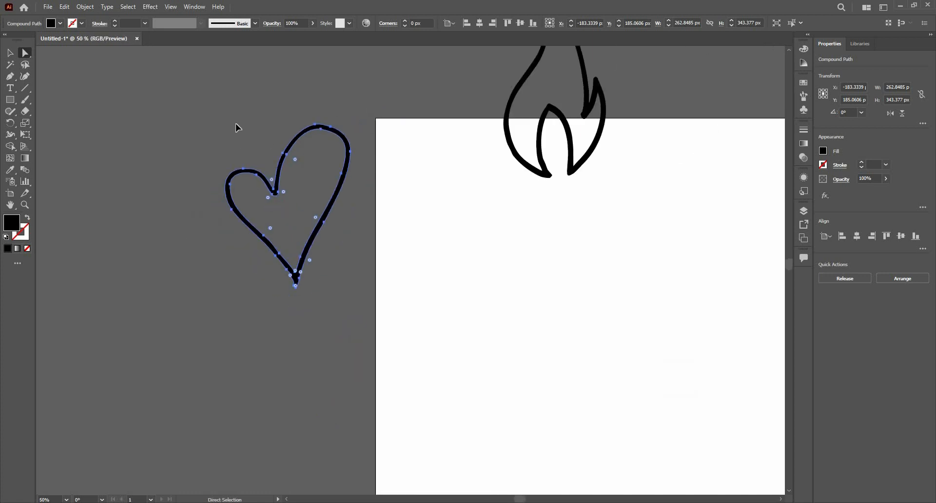
key("v")
left_click(418, 211)
left_click_drag(546, 114, 423, 230)
scroll(399, 274, "up", 1)
left_click_drag(399, 275, 384, 296)
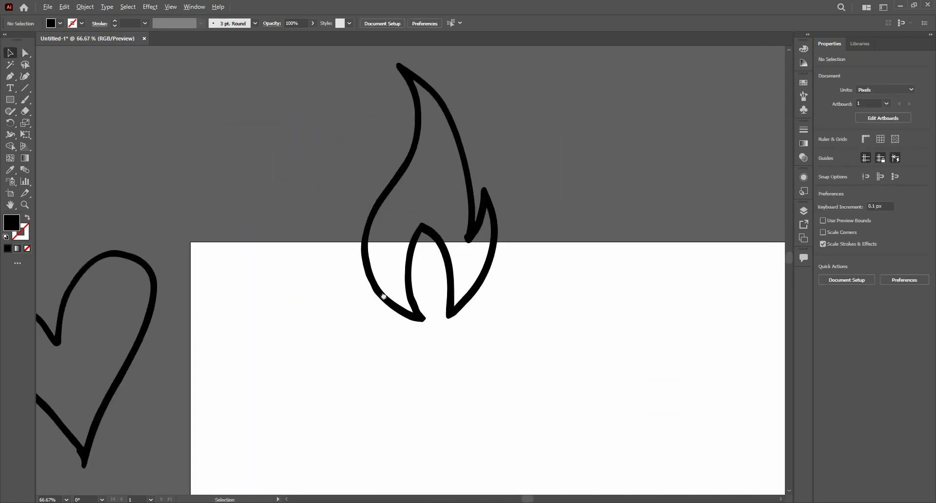
scroll(384, 296, "up", 1)
scroll(445, 215, "up", 2)
left_click(445, 224)
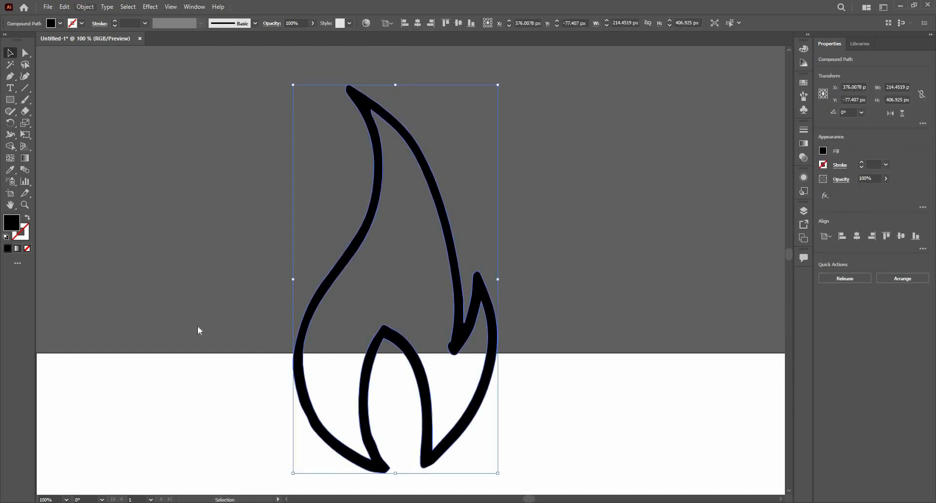
left_click(85, 7)
mouse_move(189, 244)
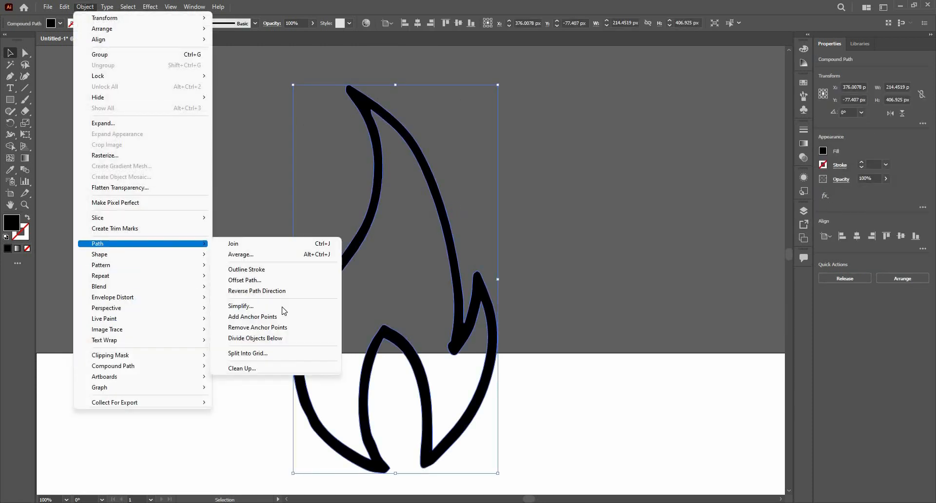
left_click(283, 310)
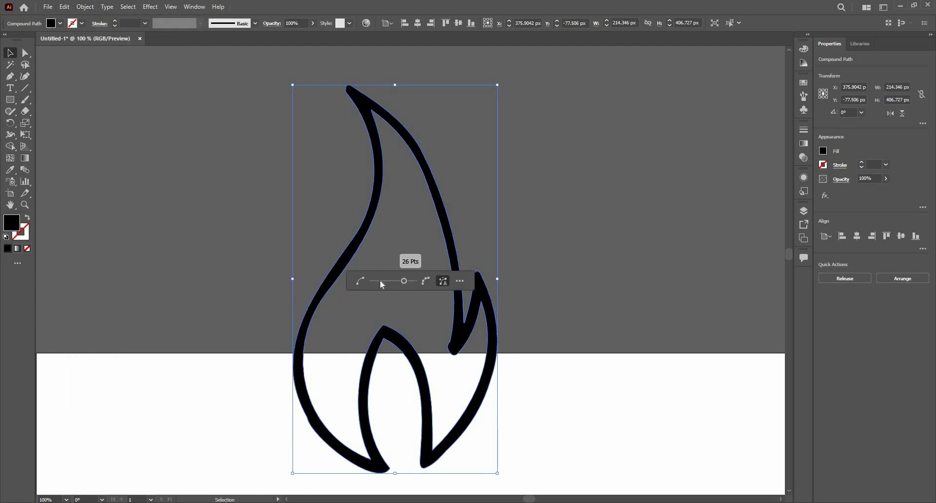
Auto-simplify the flame in the detailed Simplify options at 75% curve and 150° corner threshold, apply it and deselect the flame.
left_click(459, 281)
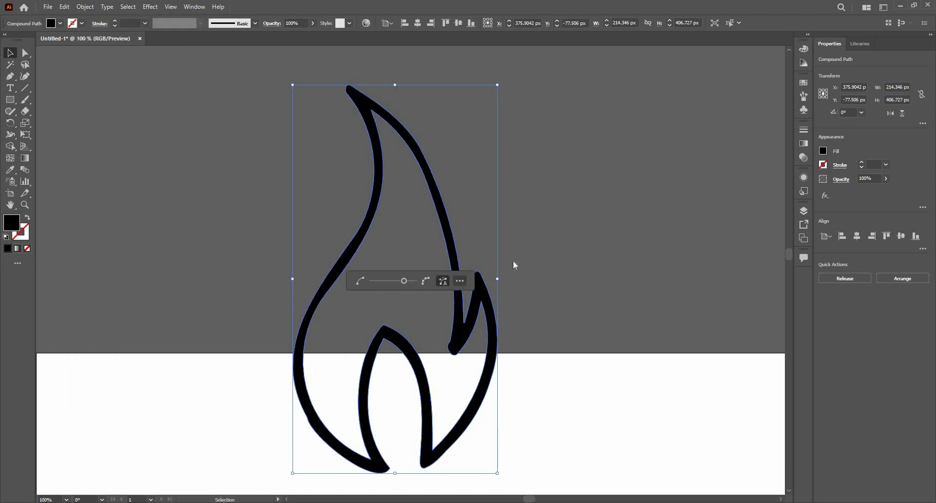
left_click(660, 265)
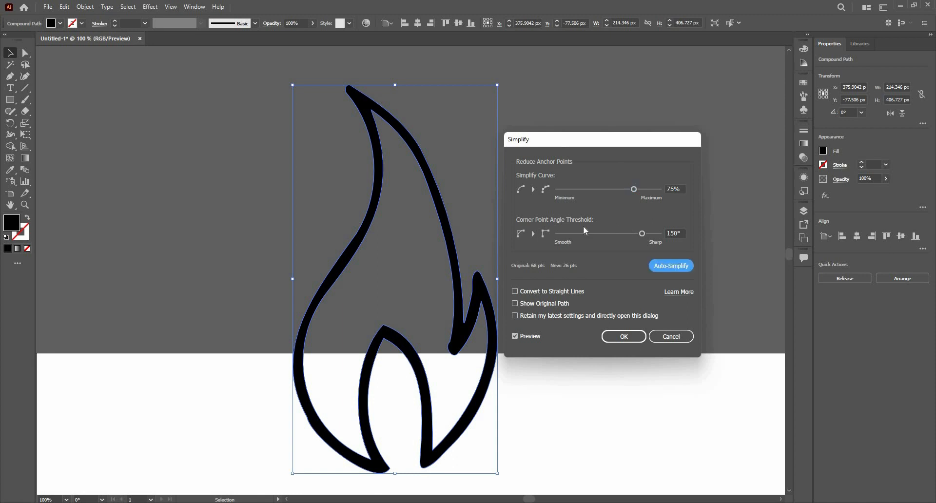
left_click(624, 337)
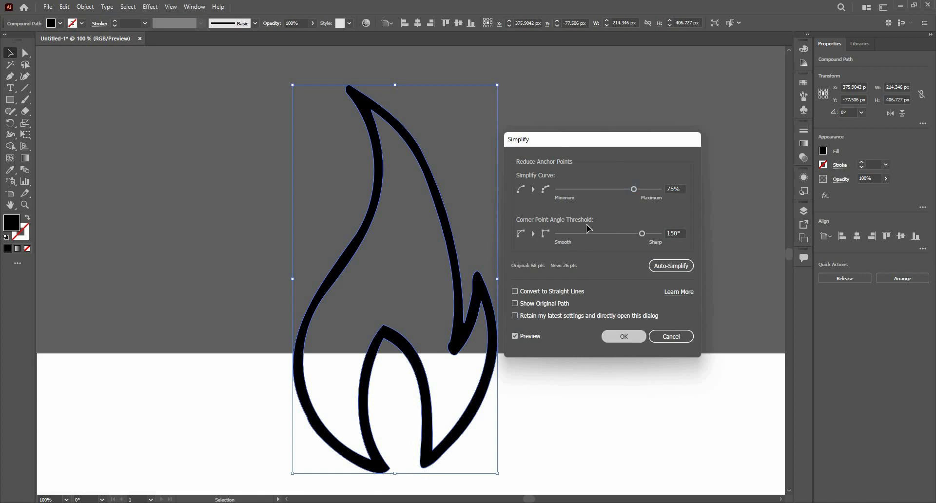
left_click(582, 162)
Move the heart to the artboard's centre at X 540 px, place the flame overlapping its upper part, and select the heart.
scroll(545, 193, "down", 3)
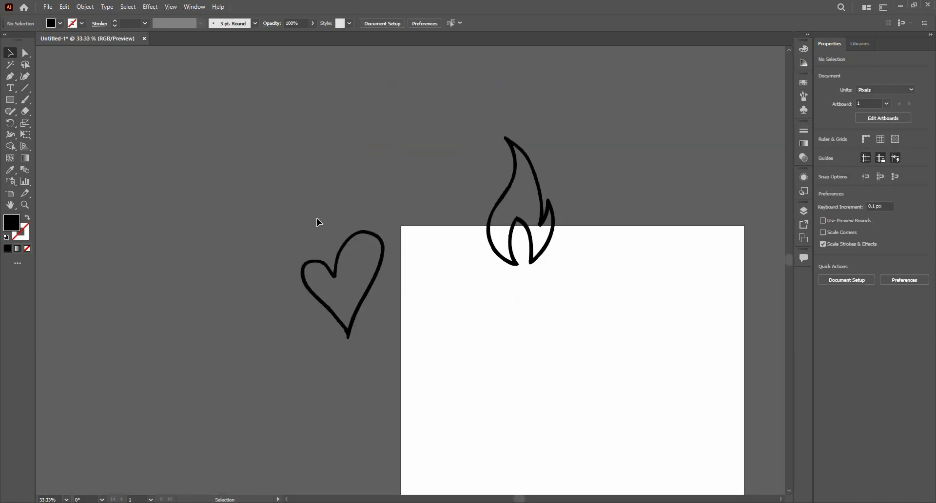
left_click_drag(365, 293, 520, 344)
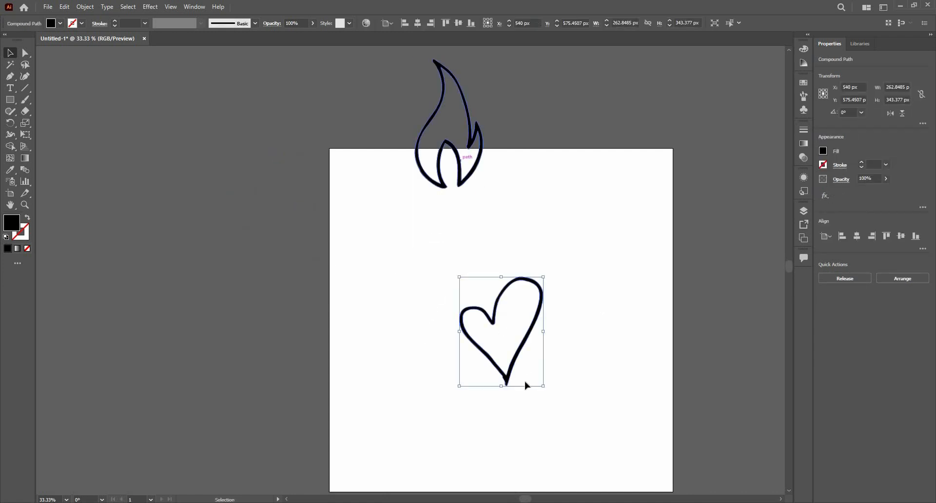
left_click_drag(463, 159, 524, 346)
scroll(518, 369, "up", 2)
left_click(460, 322)
scroll(465, 345, "down", 2)
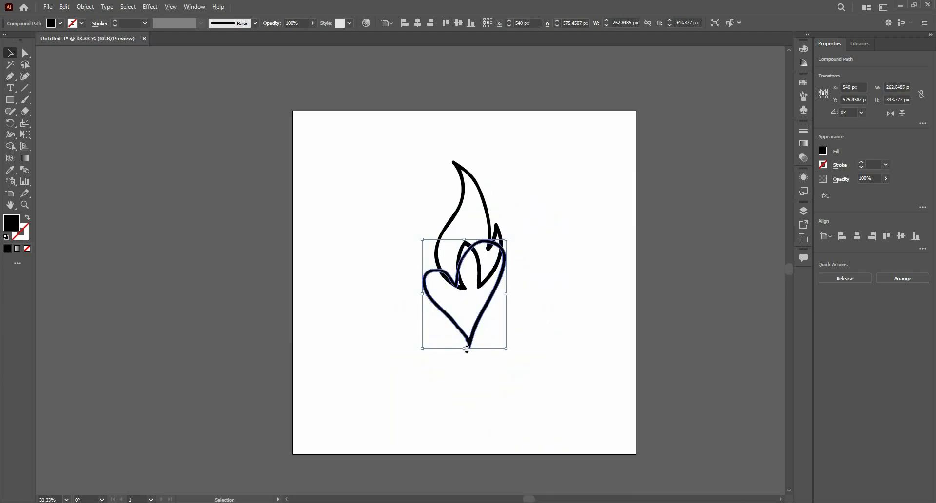
Enlarge the heart to about 527 × 688 px, and scale the flame to about 284 × 538 px overlapping the heart's upper part.
left_click_drag(464, 349, 458, 378)
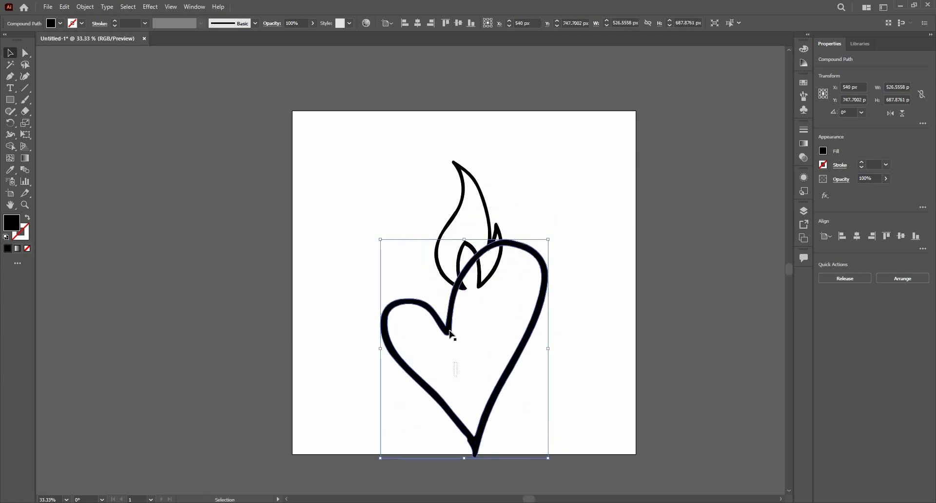
left_click(450, 335)
left_click_drag(447, 331, 458, 238)
left_click_drag(468, 161, 466, 120)
mouse_move(490, 181)
left_mouse_down()
mouse_move(488, 171)
mouse_move(497, 194)
mouse_move(496, 165)
mouse_move(501, 191)
left_mouse_up()
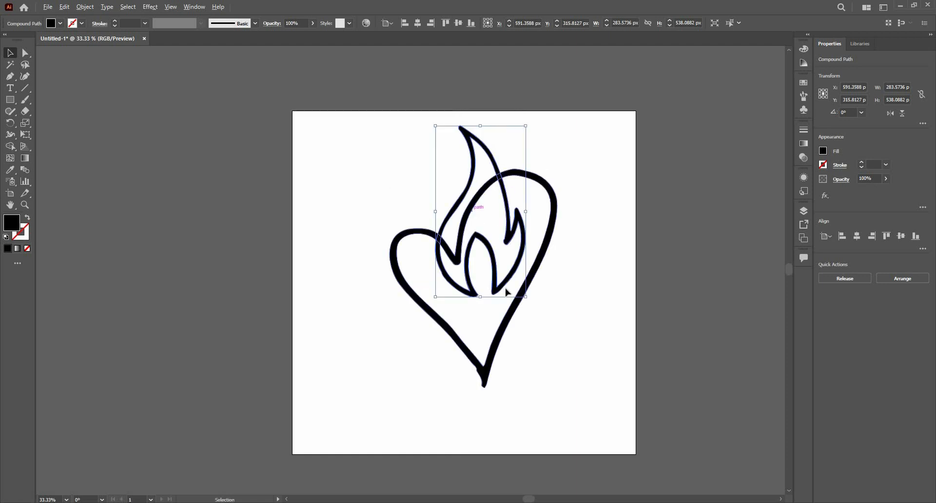
Group the heart and flame at about 553 × 866 px and centre the group horizontally and vertically on the artboard.
scroll(461, 225, "down", 2)
left_click_drag(388, 170, 465, 313)
key("ctrl+g")
left_click_drag(466, 245, 462, 248)
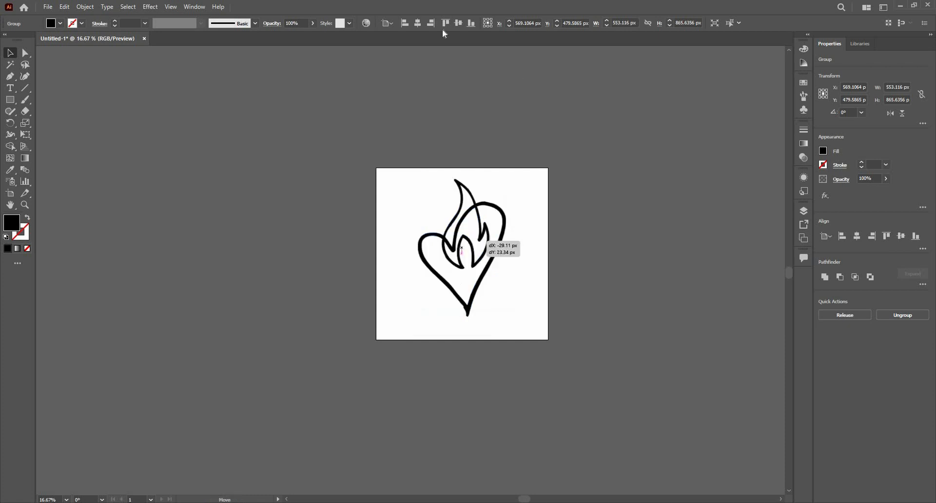
left_click(418, 23)
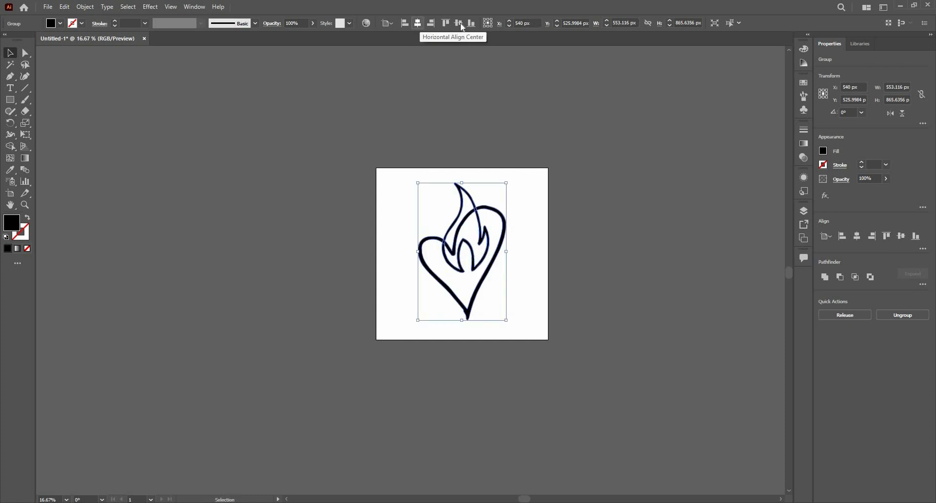
Select the grouped flaming heart and activate the Shape Builder tool.
left_click(403, 200)
scroll(435, 258, "up", 2)
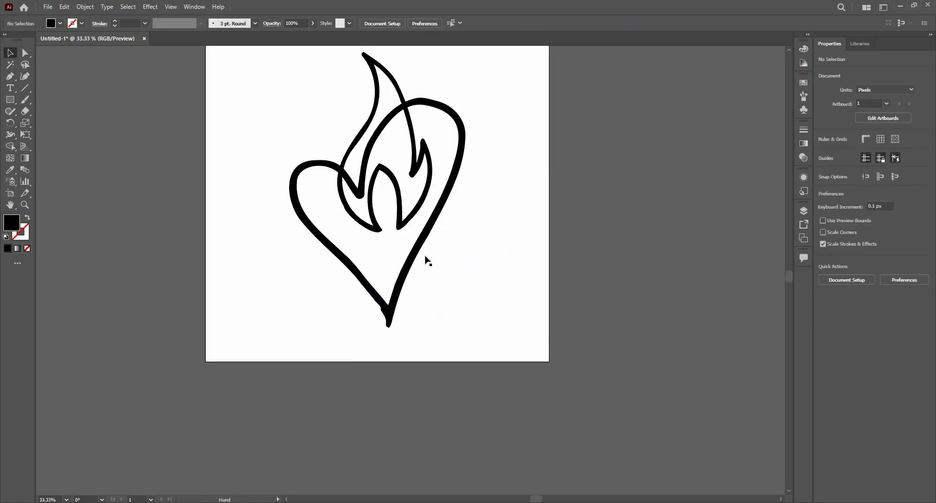
scroll(426, 261, "up", 1)
scroll(419, 268, "up", 1)
scroll(445, 227, "down", 1)
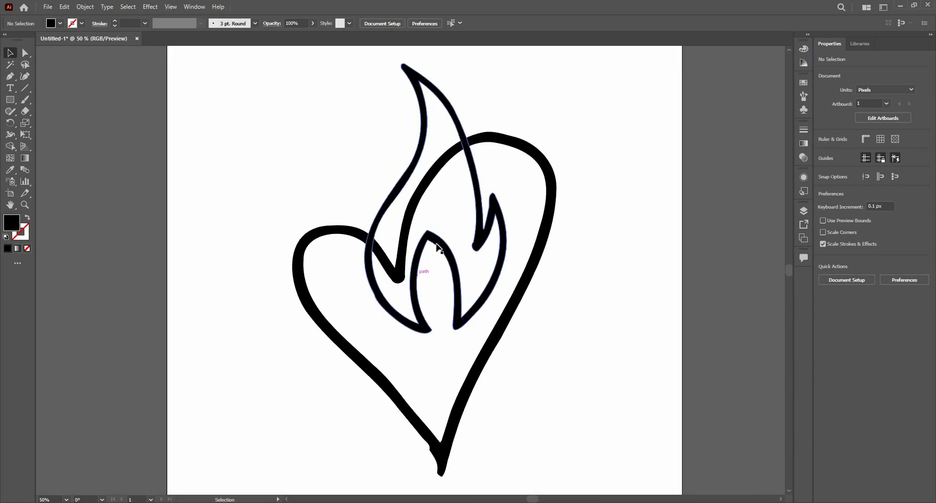
left_click(429, 293)
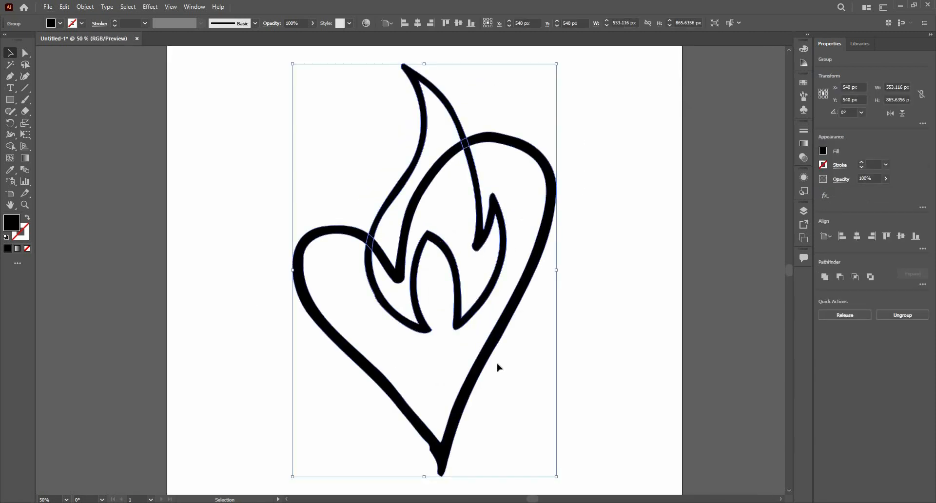
left_click(11, 146)
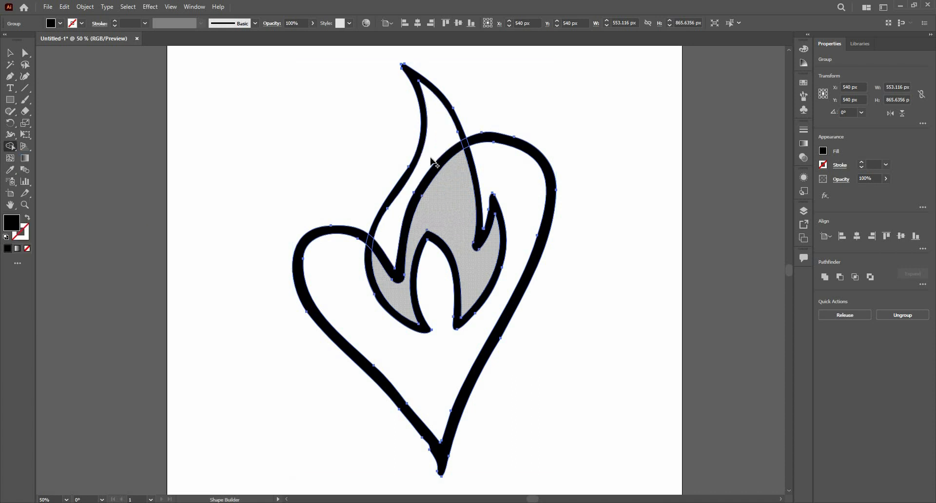
Try merging the heart and flame regions and erasing outer parts of the outlines with the Shape Builder, undoing each attempt.
mouse_move(443, 137)
left_mouse_down()
mouse_move(463, 201)
mouse_move(502, 197)
mouse_move(485, 287)
mouse_move(426, 338)
left_mouse_up()
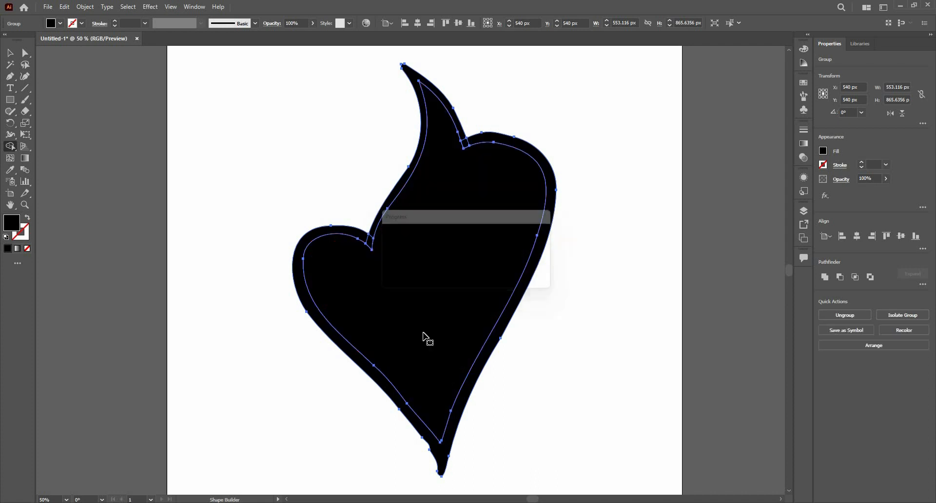
key("ctrl+z")
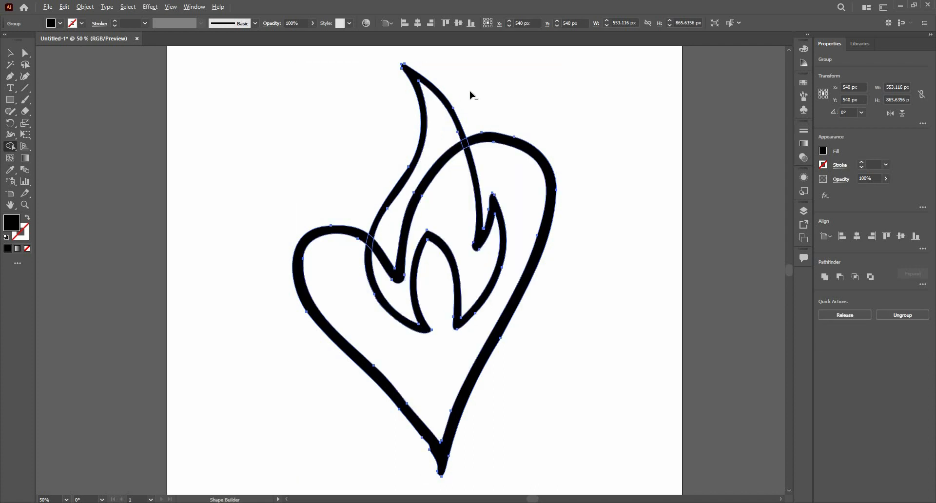
left_click_drag(470, 91, 222, 259)
key("v")
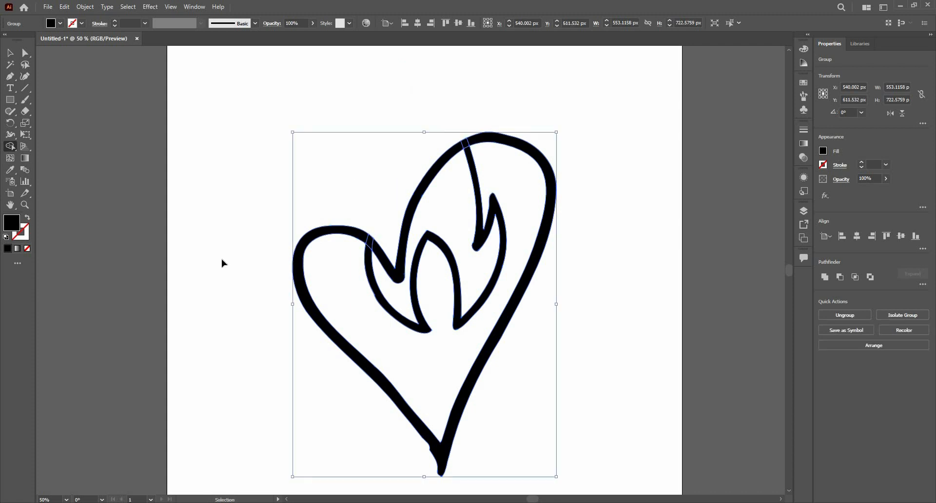
key("ctrl+z")
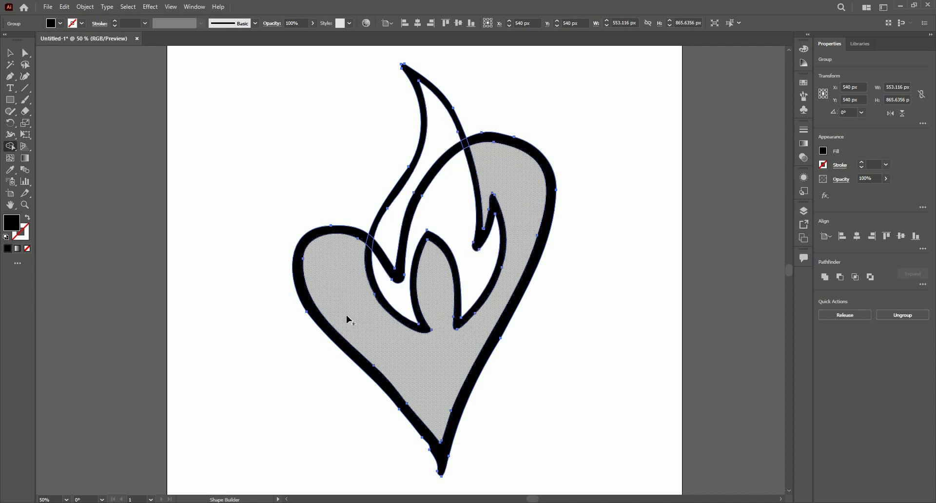
mouse_move(475, 77)
left_mouse_down()
mouse_move(333, 239)
mouse_move(330, 298)
mouse_move(359, 348)
mouse_move(409, 387)
mouse_move(425, 374)
left_mouse_up()
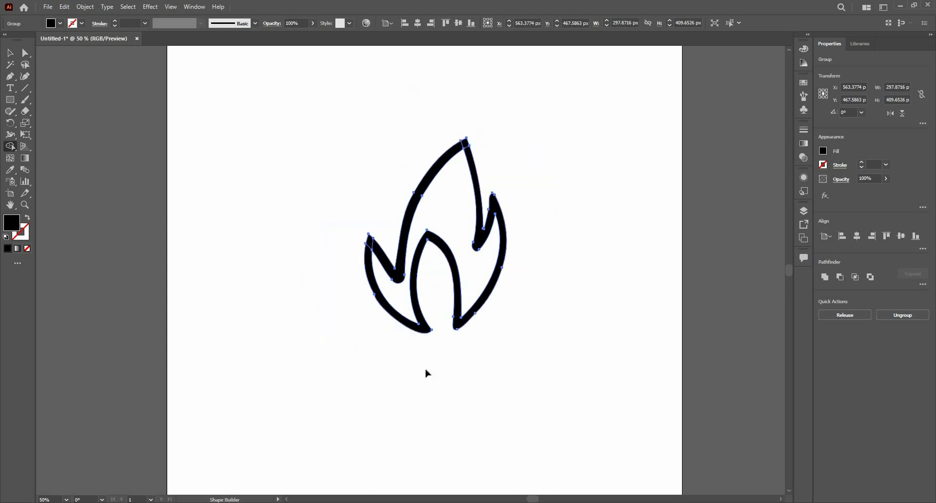
key("ctrl+z")
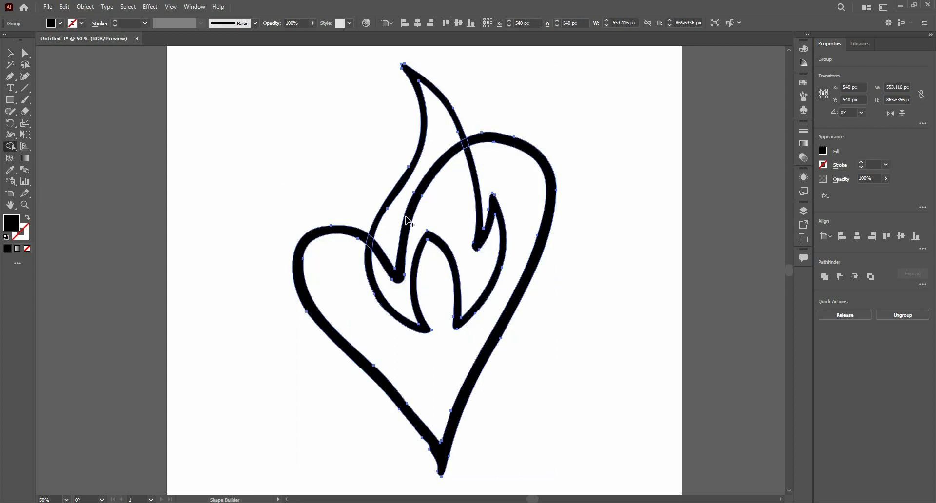
Fill the flame area inside the heart with blue R=63 G=169 B=245 and the heart's remaining interior with red using the Shape Builder.
left_click(824, 152)
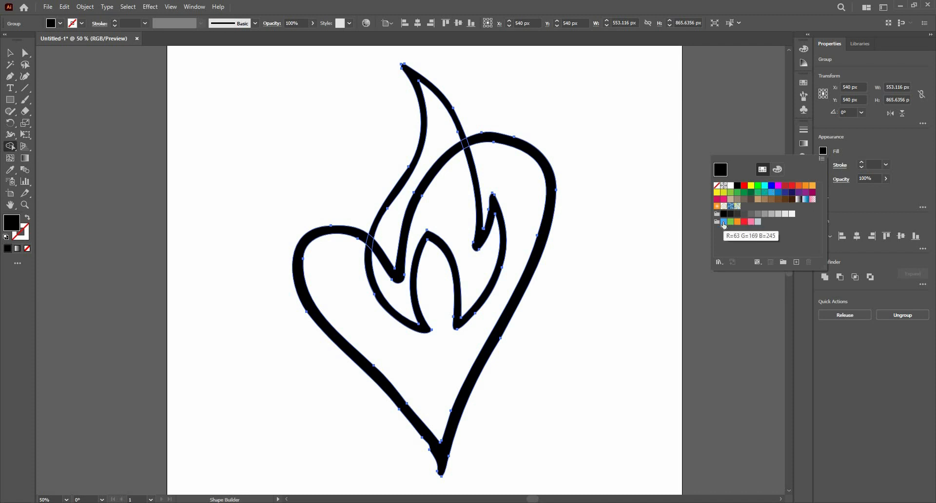
left_click(466, 209)
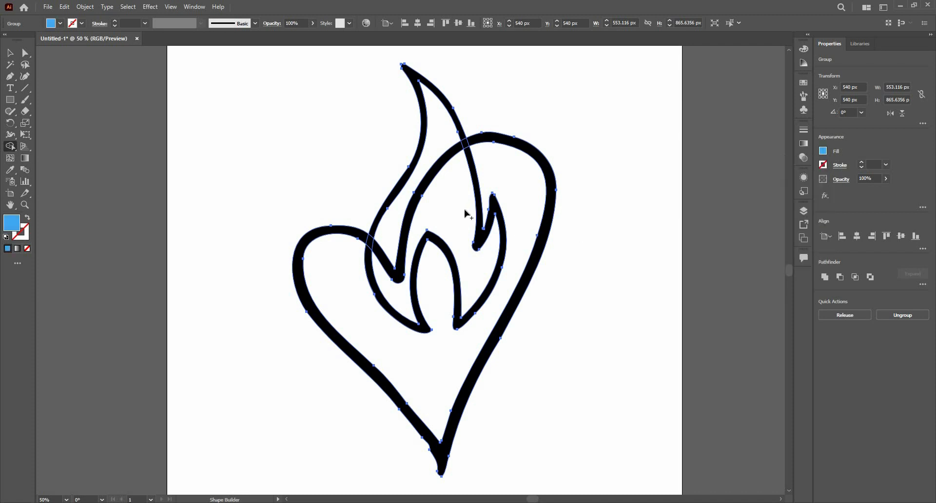
left_click(823, 151)
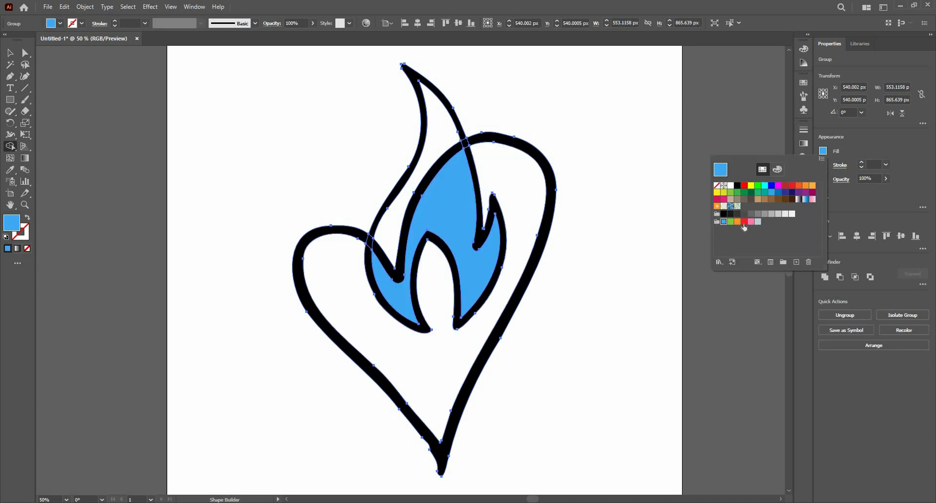
left_click(744, 223)
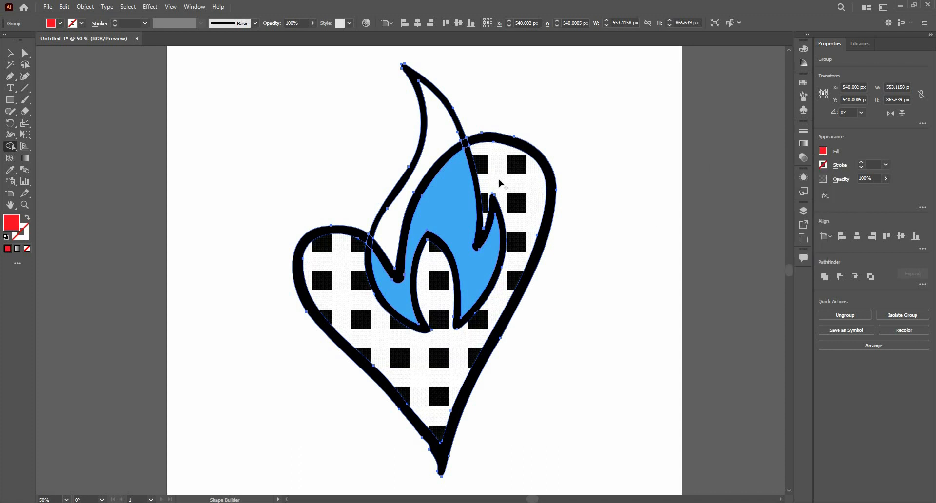
left_click(497, 184)
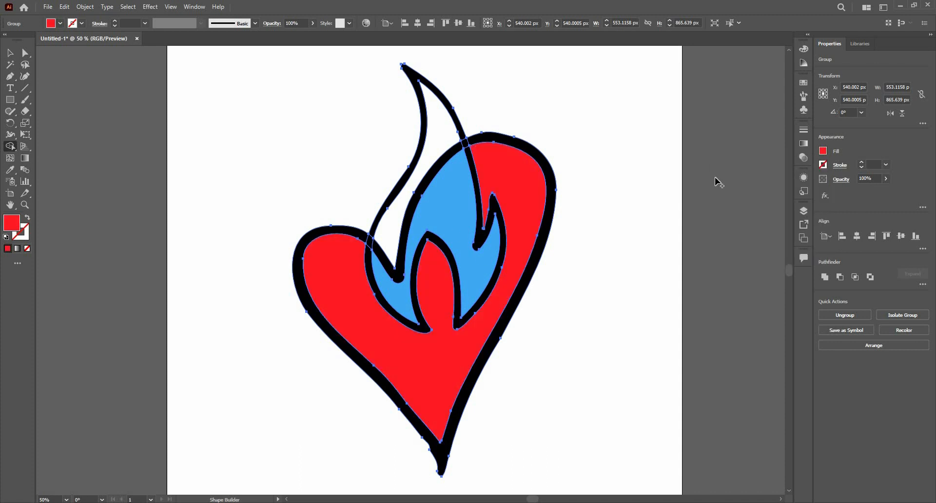
Fill the flame area above the heart with orange using the Shape Builder and deselect the artwork.
left_click(822, 151)
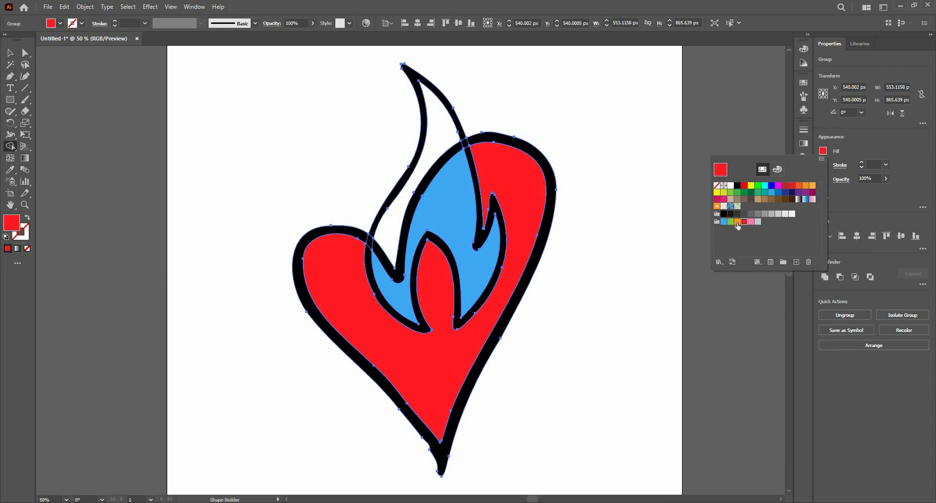
left_click(737, 222)
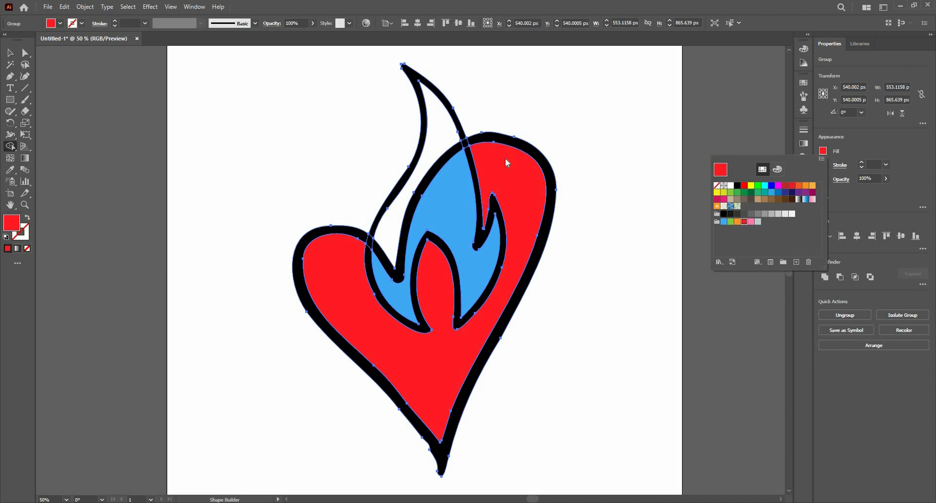
left_click(441, 138)
left_click(441, 137)
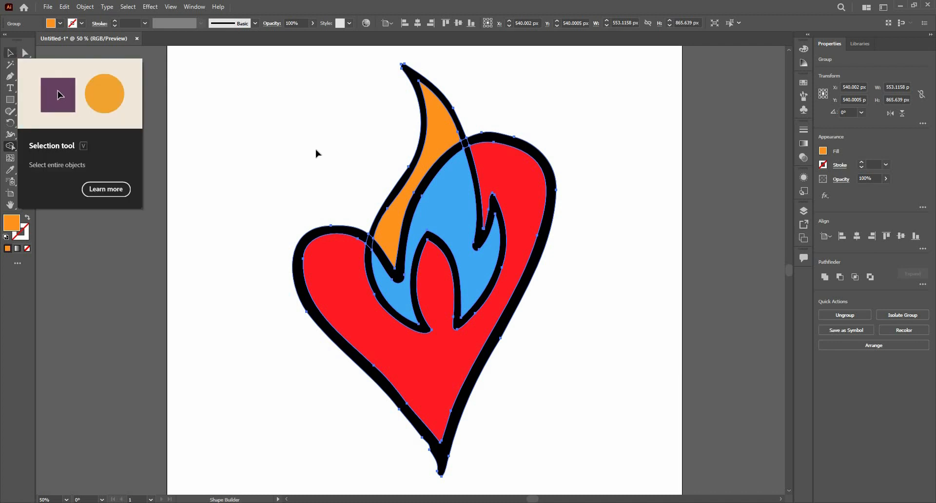
key("v")
scroll(497, 262, "down", 1)
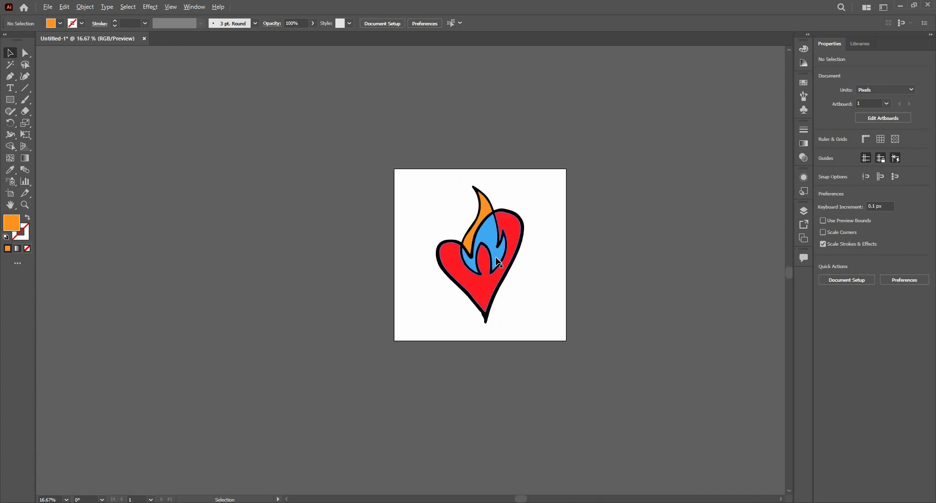
scroll(497, 262, "up", 2)
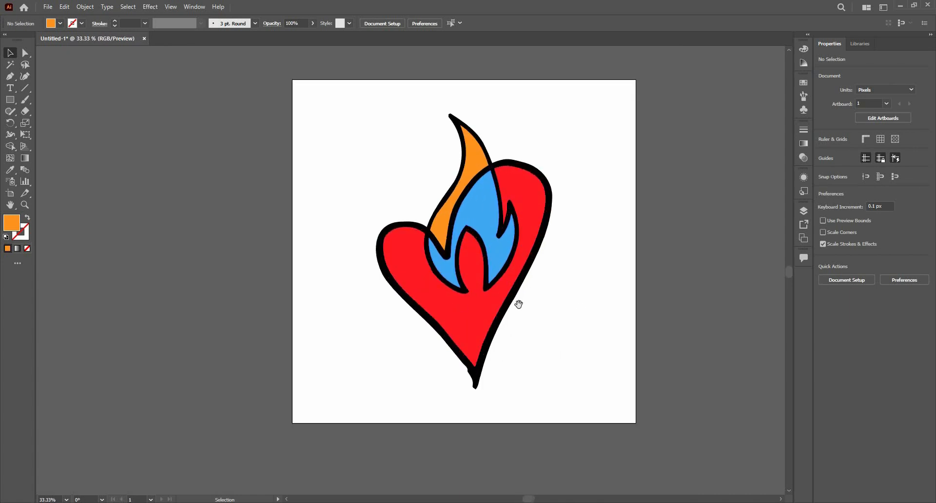
left_click_drag(412, 300, 350, 296)
scroll(443, 191, "up", 1)
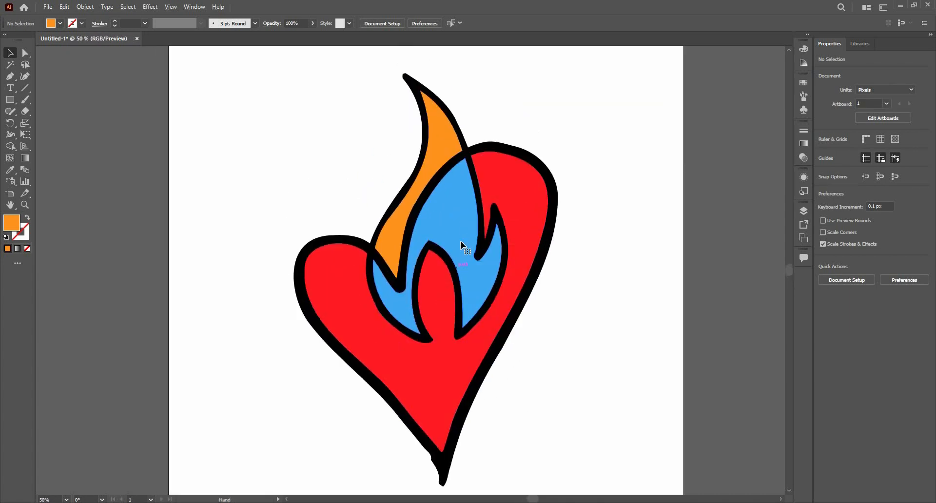
left_click(460, 244)
left_click(563, 149)
left_click_drag(521, 186, 564, 149)
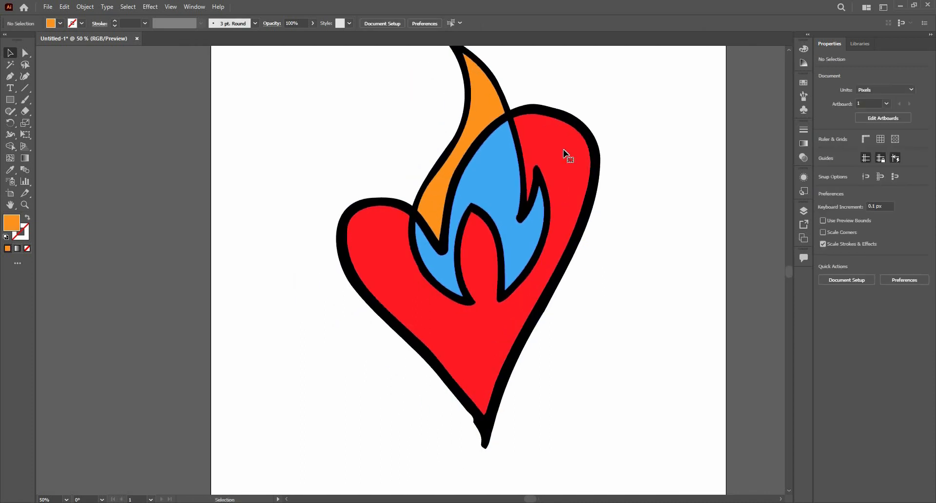
left_click(565, 149)
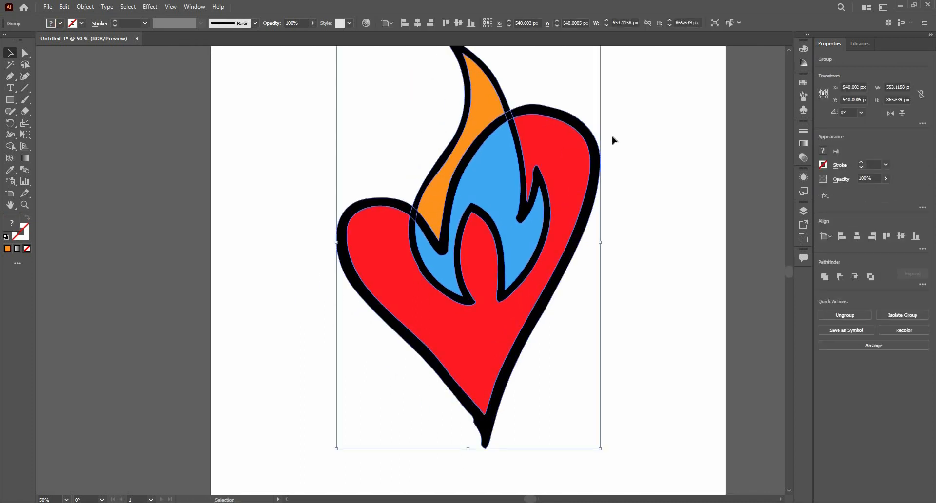
left_click(25, 158)
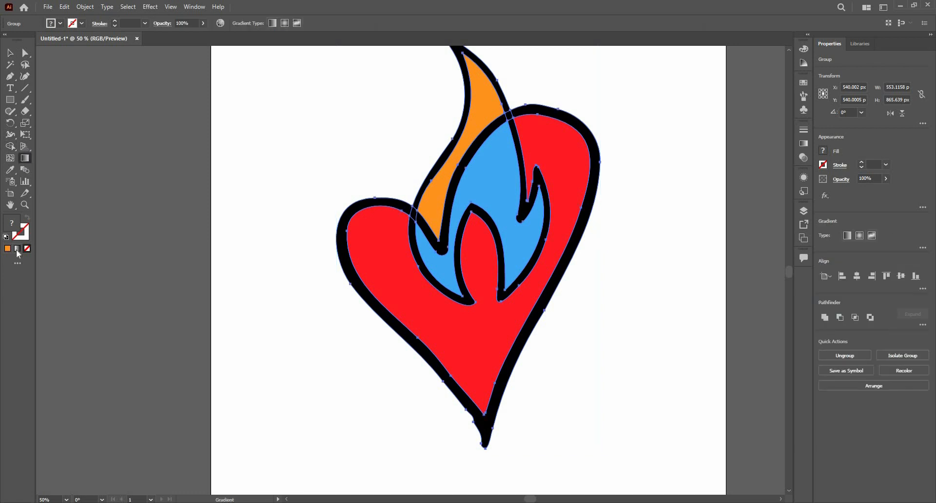
left_click(10, 52)
left_click(340, 152)
Ungroup the coloured flaming heart and select only the red heart interior, keeping it in its original position.
right_click(407, 166)
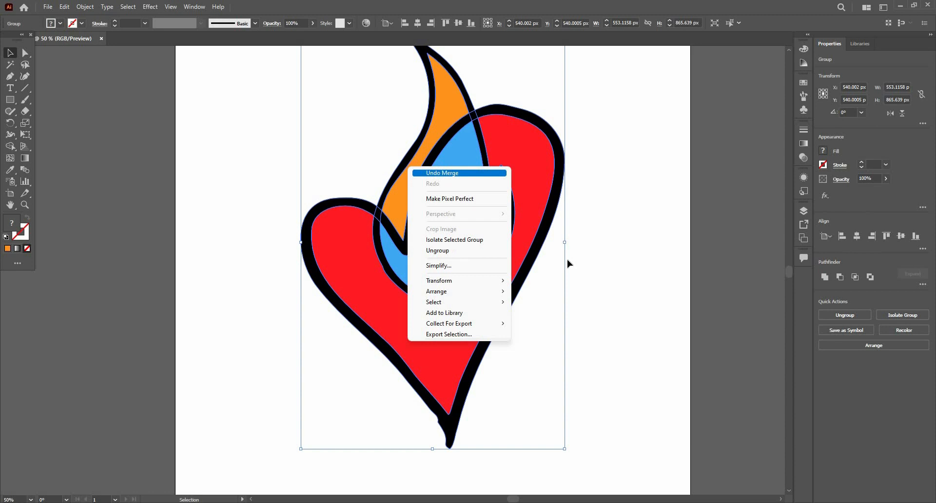
left_click(451, 251)
left_click(575, 172)
left_click_drag(543, 189, 595, 229)
key("ctrl+z")
key("space")
left_click_drag(165, 249, 117, 219)
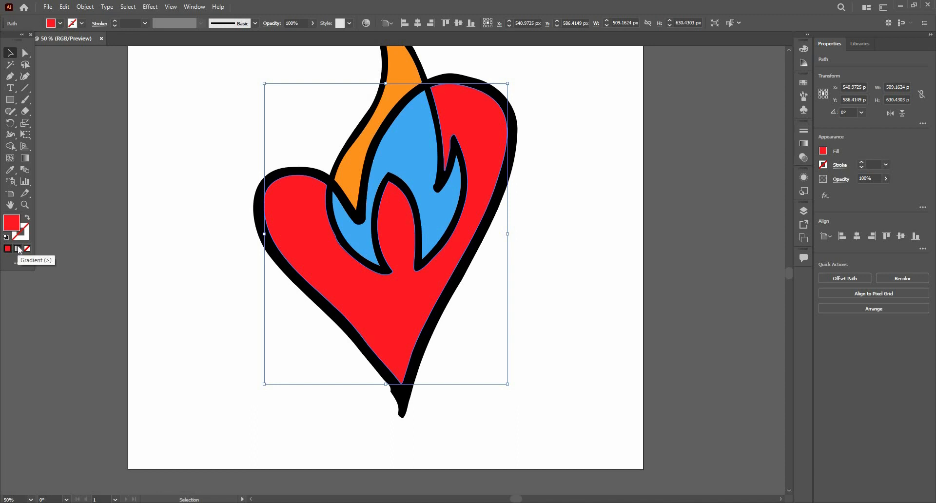
Try a linear gradient on the heart's red interior, and replace it with a freeform gradient in Points mode.
left_click(18, 249)
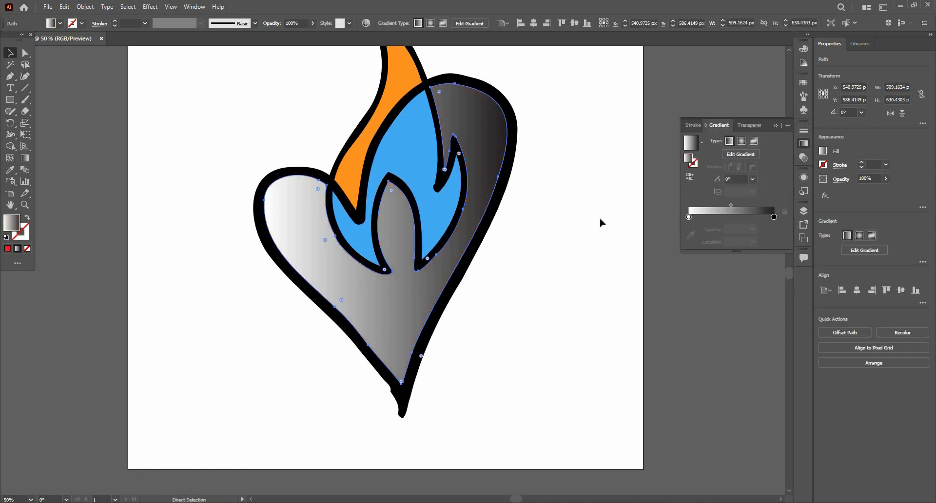
key("ctrl+z")
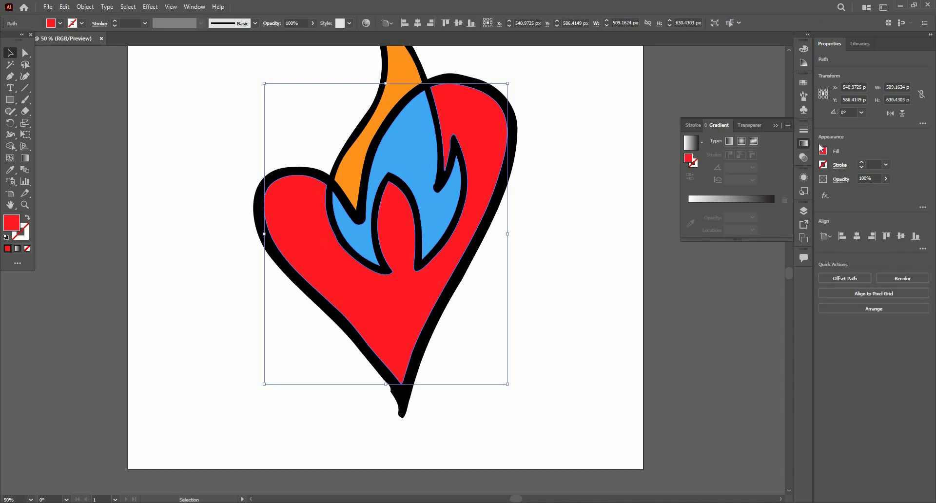
left_click(754, 141)
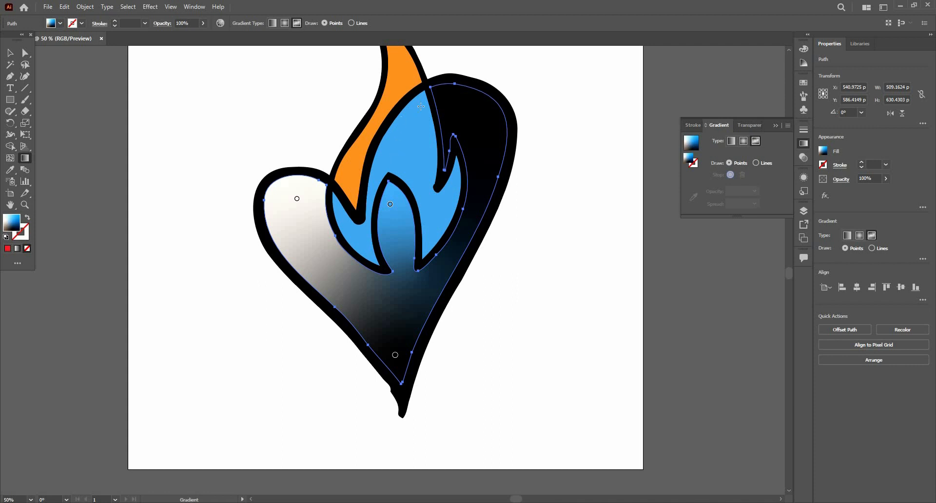
left_click(776, 126)
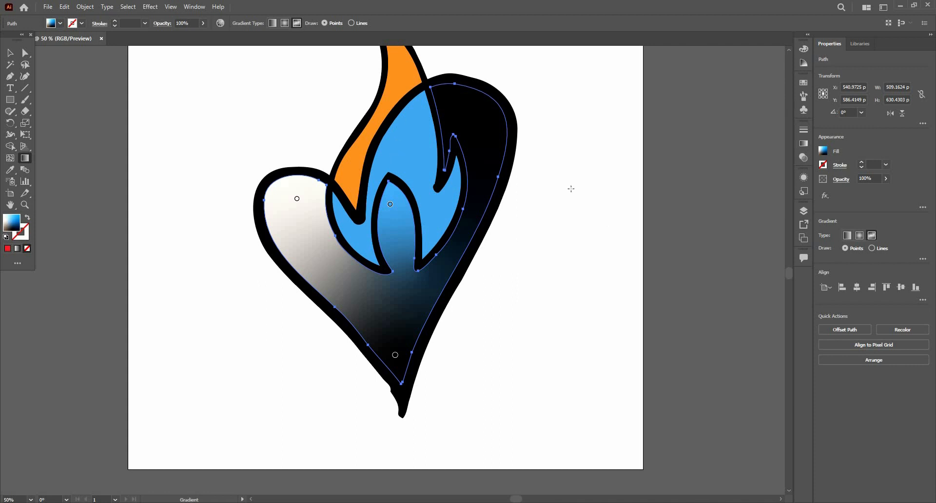
scroll(529, 138, "down", 2)
scroll(524, 137, "up", 2)
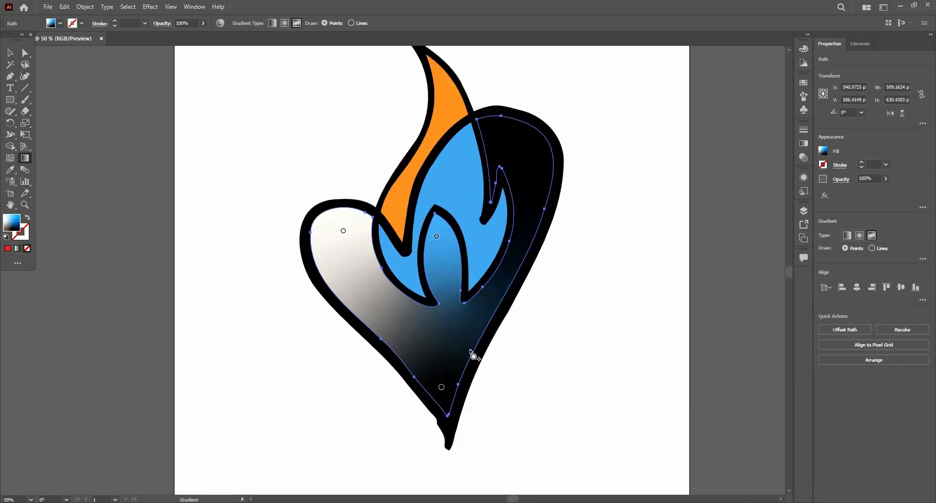
Add a pink colour stop in the heart's upper-right lobe and set the stop near its lower tip to green.
left_click(522, 143)
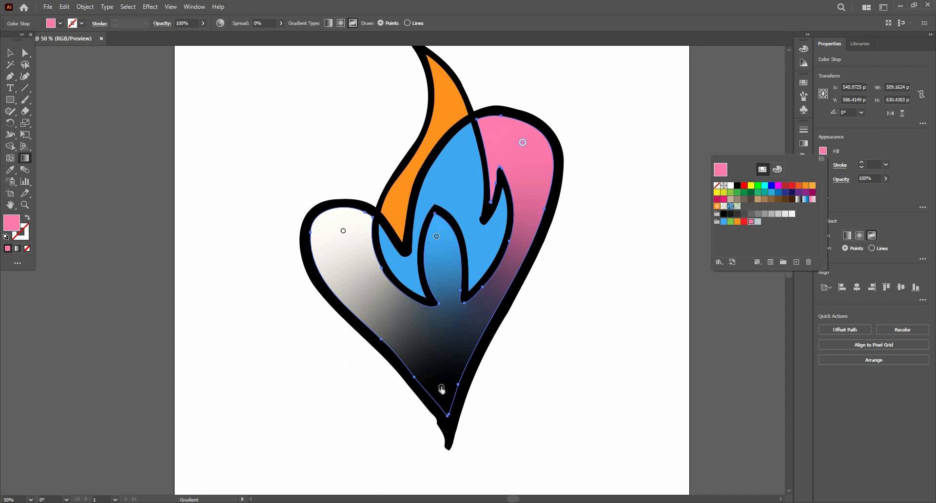
left_click(442, 388)
double_click(442, 388)
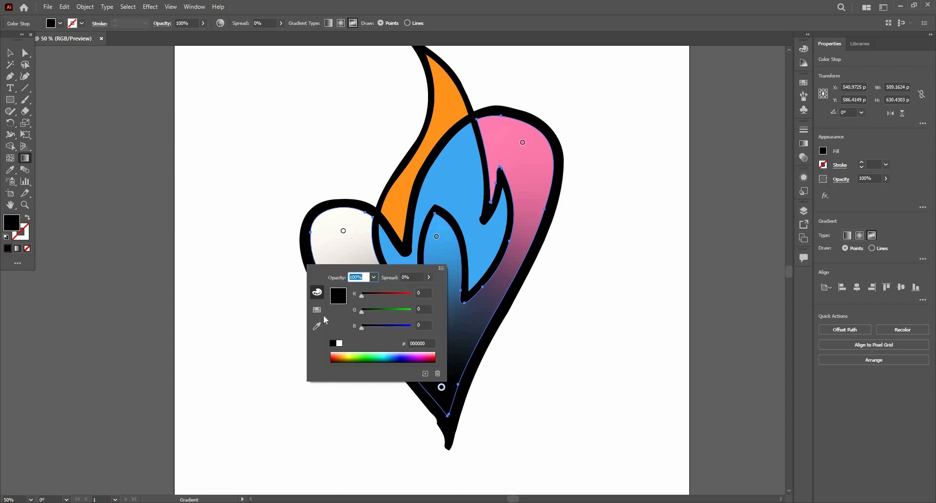
left_click(317, 310)
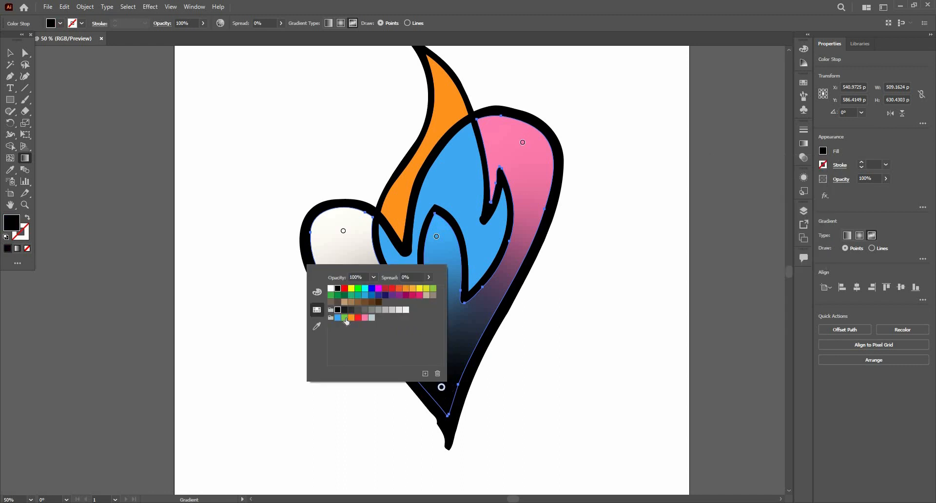
left_click(345, 318)
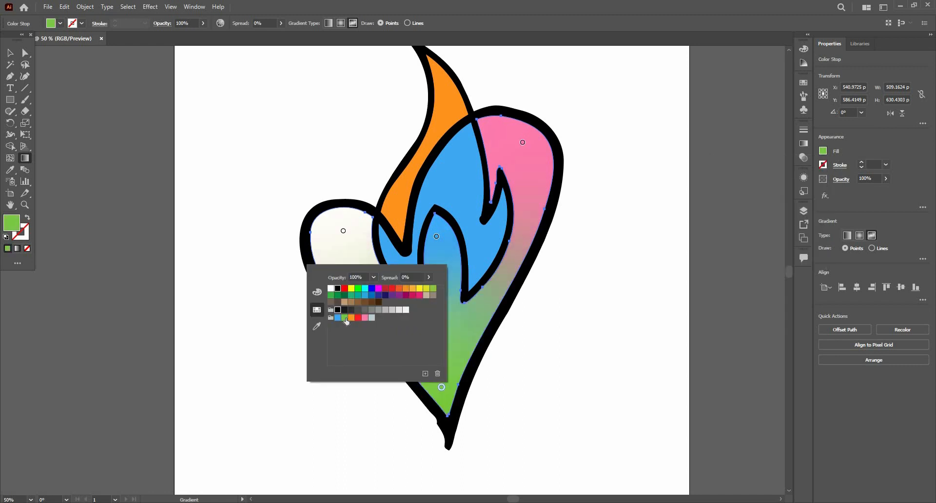
left_click(394, 237)
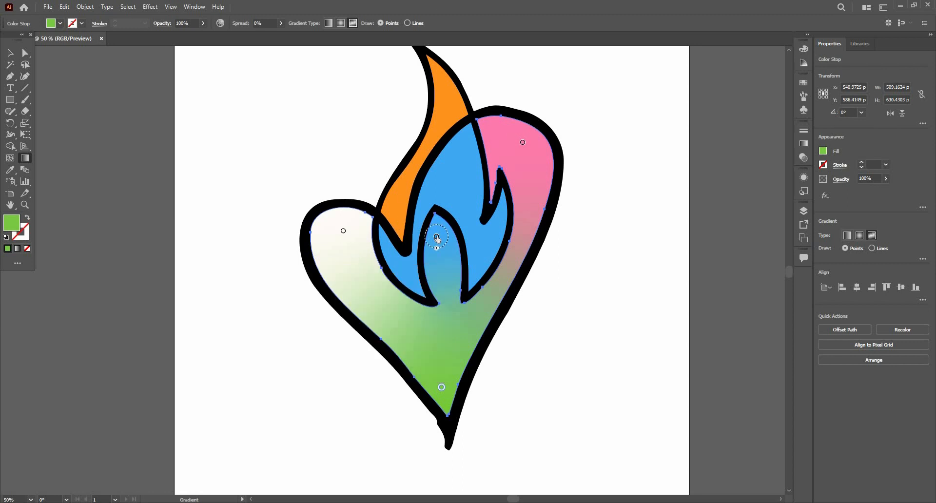
Set the gradient stop inside the flame's inner arch to red and the stop in the heart's left lobe to light blue-grey.
double_click(437, 238)
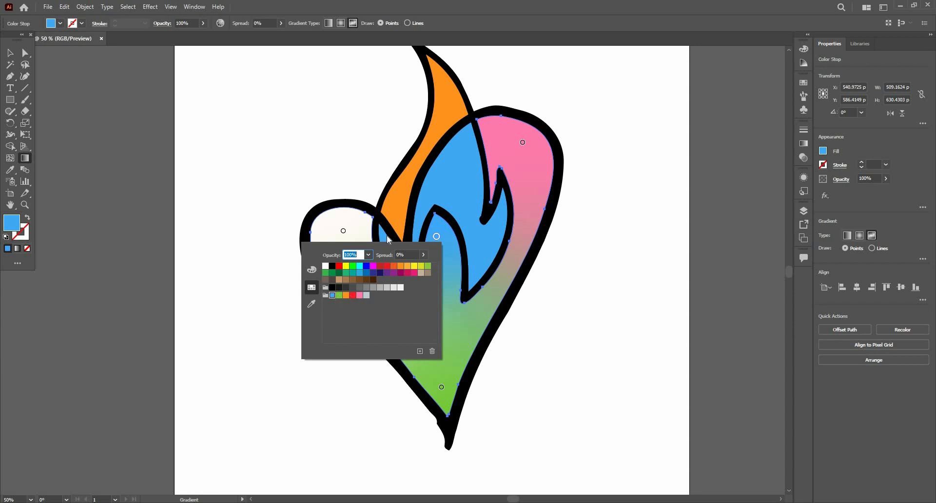
left_click(339, 266)
left_click(343, 233)
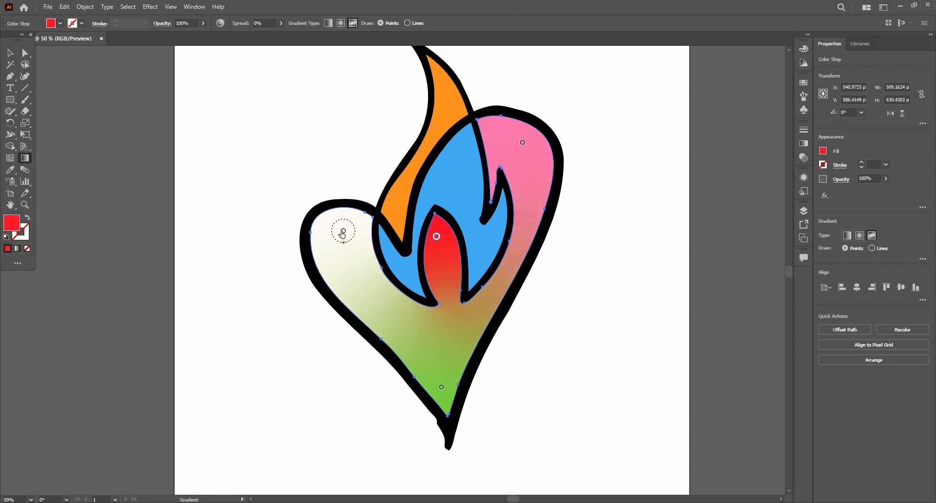
double_click(342, 234)
left_click(273, 289)
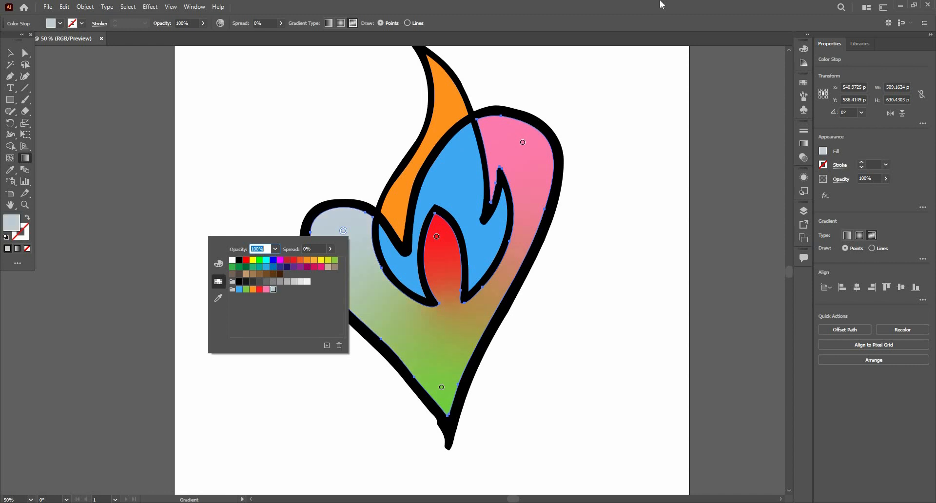
left_click(229, 52)
Apply a freeform gradient to the blue flame area inside the heart and set the stop in its right tongue to dark red.
left_click(10, 53)
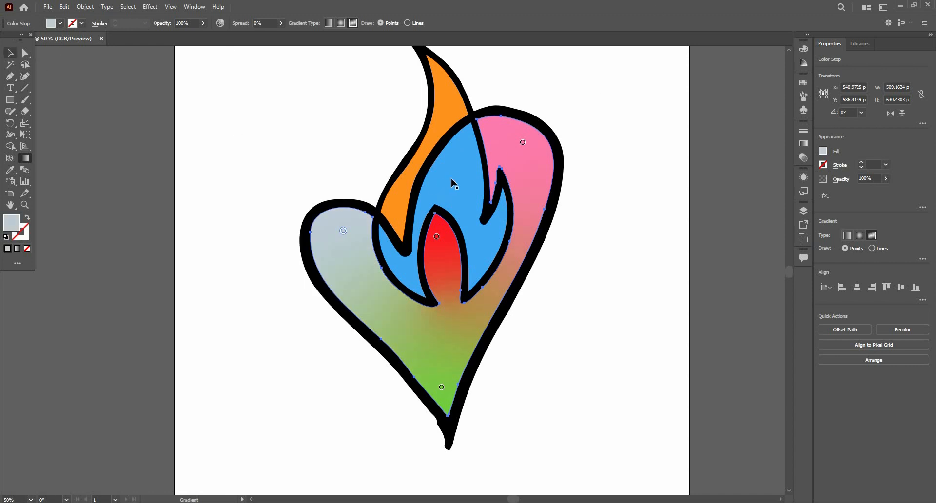
left_click(453, 176)
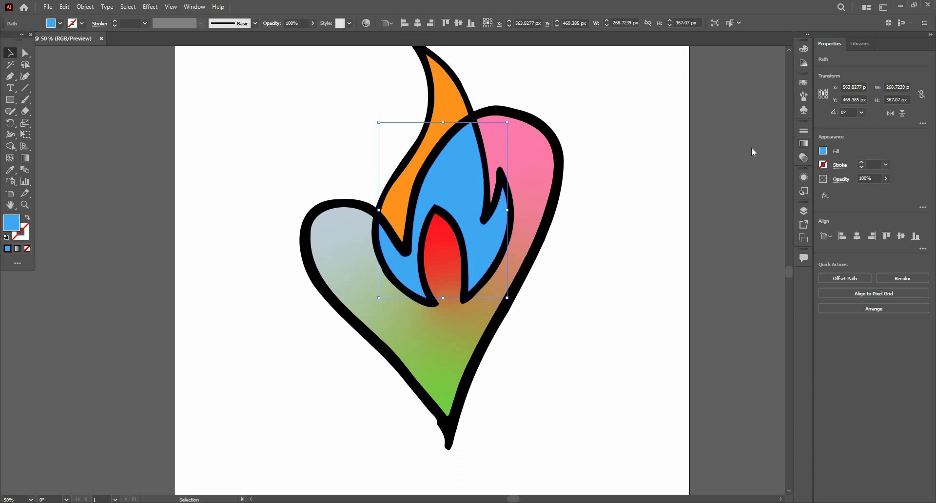
left_click(803, 143)
left_click(756, 141)
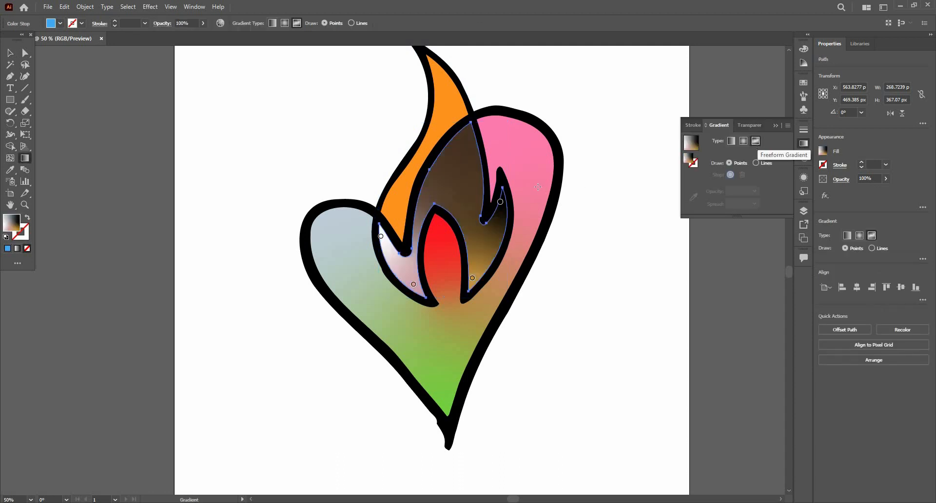
left_click(501, 203)
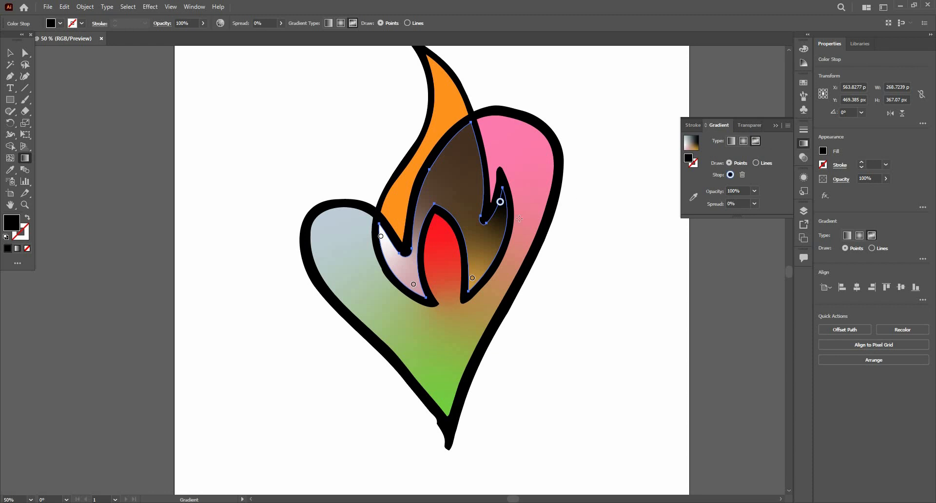
double_click(500, 204)
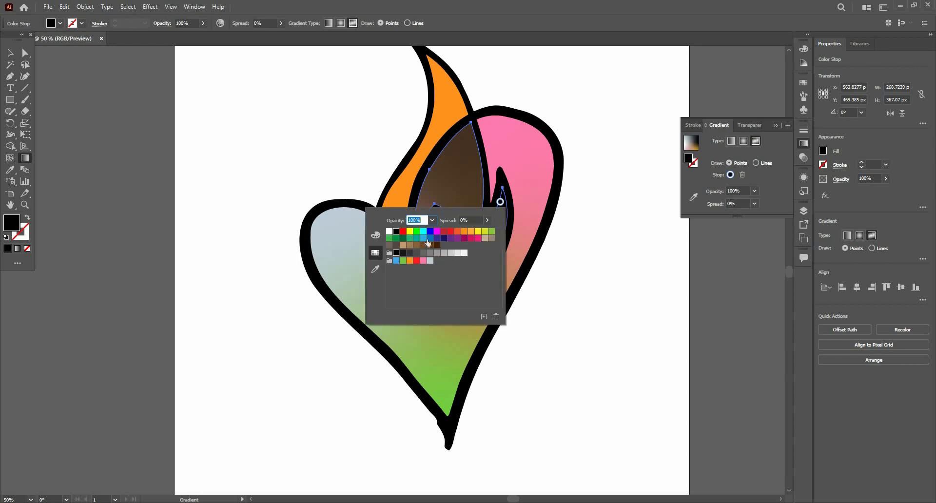
left_click(451, 231)
key("Escape")
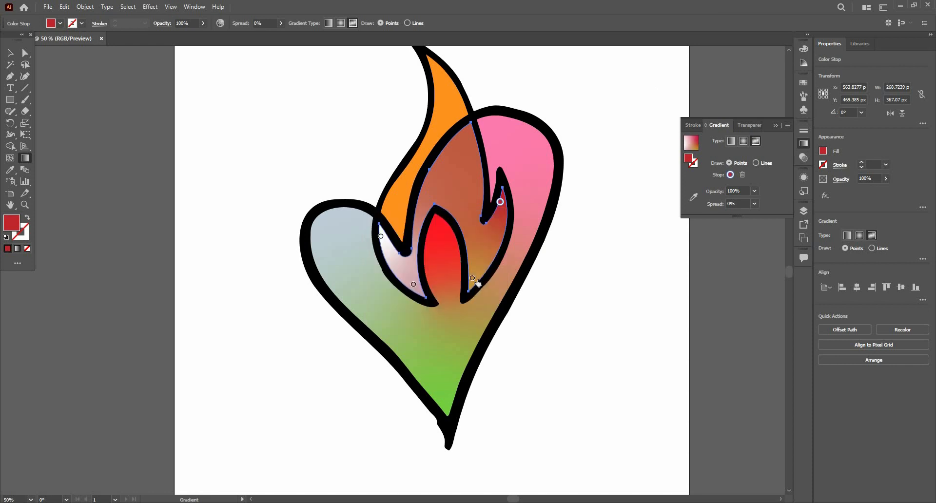
Set the inner flame's lower-right stop to bright red, its lower-left stop to blue and its upper-left stop to green.
double_click(472, 278)
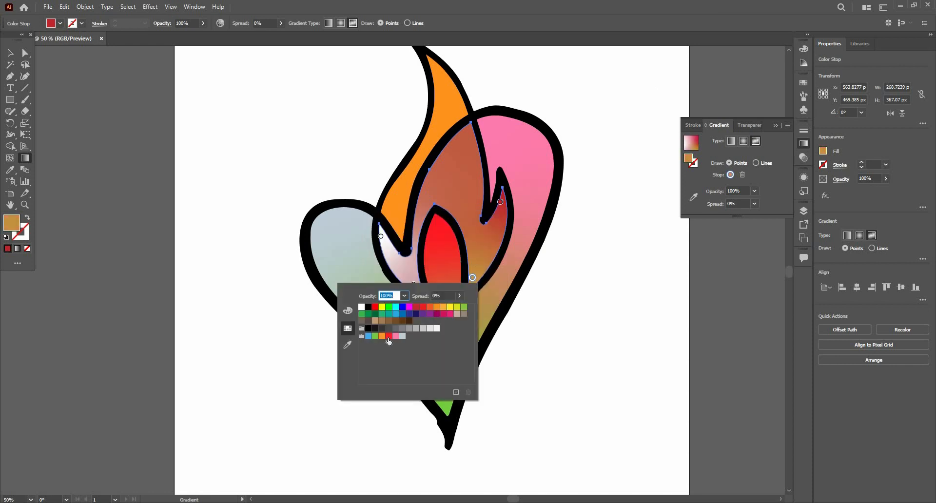
left_click(388, 335)
key("Escape")
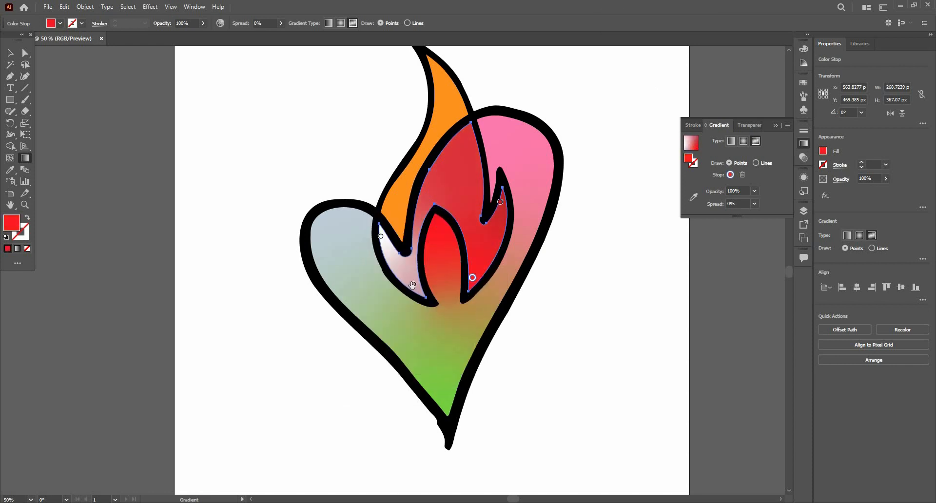
double_click(411, 285)
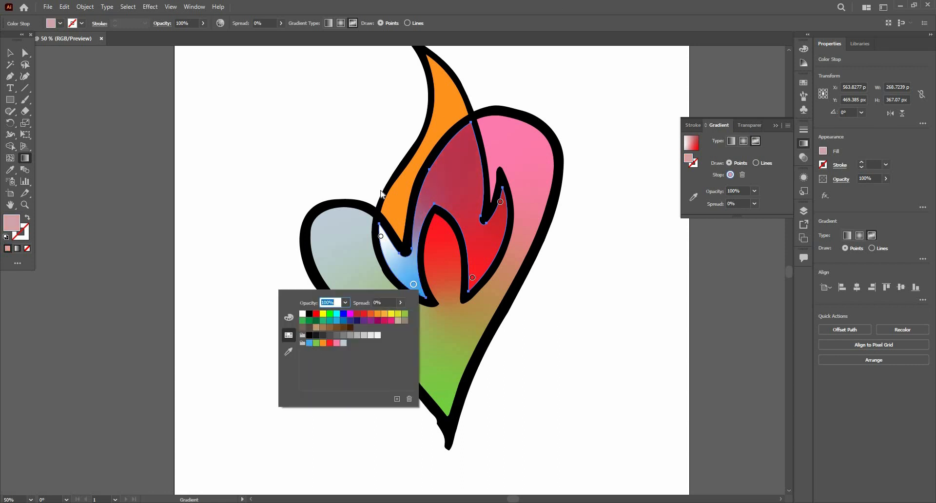
key("Escape")
double_click(380, 237)
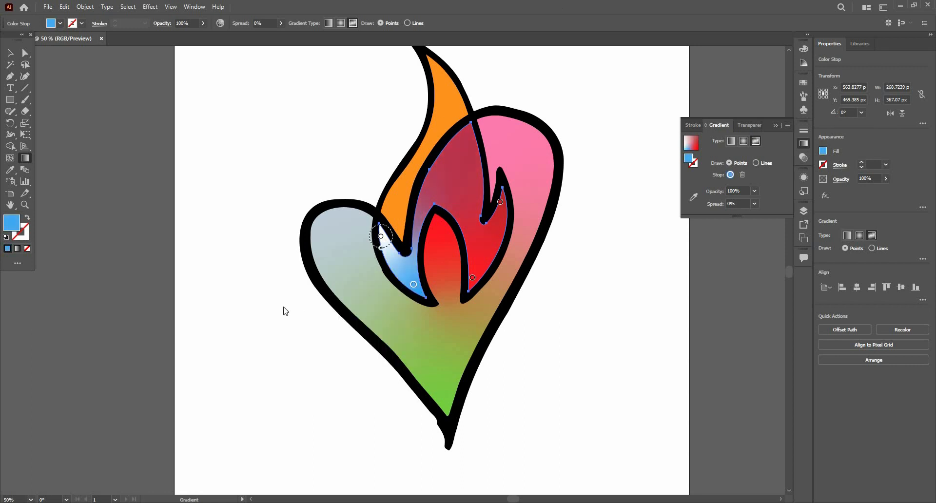
left_click(284, 296)
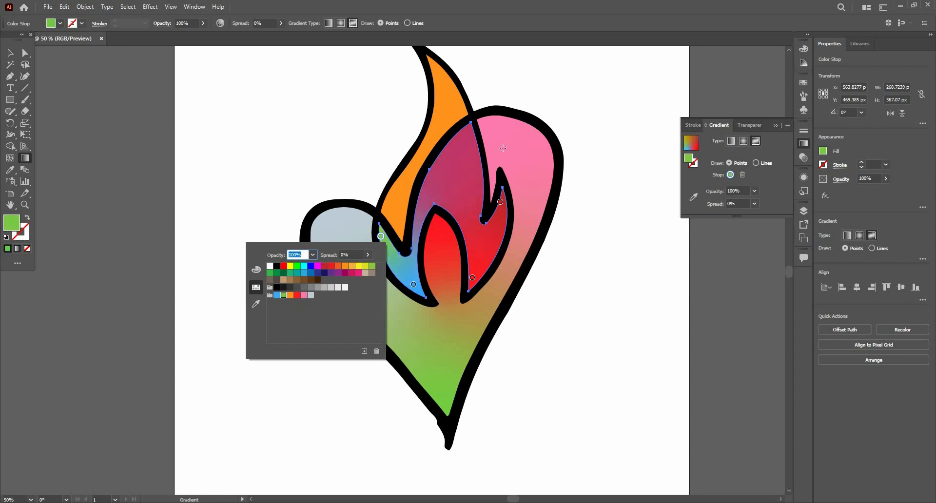
left_click(467, 167)
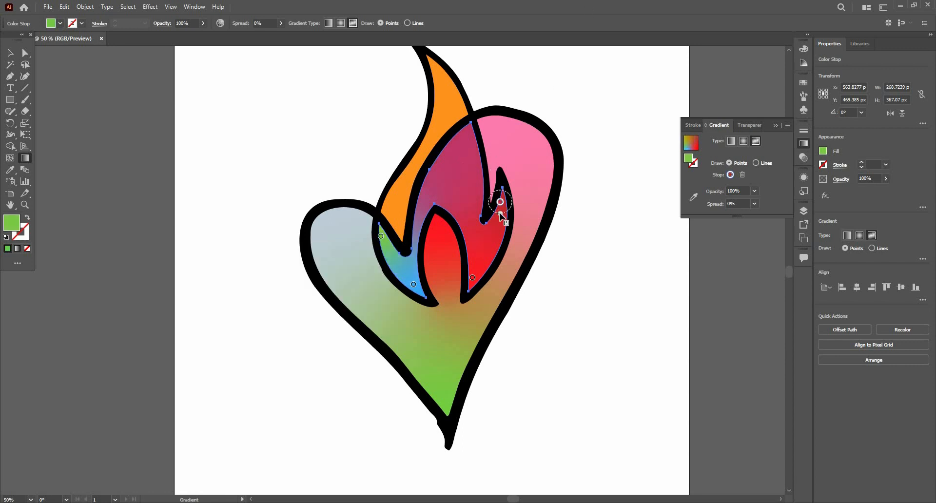
Move the dark red colour stop from the inner flame's right tongue into its large upper area.
left_click(500, 202)
mouse_move(485, 179)
left_mouse_down()
mouse_move(480, 221)
mouse_move(486, 200)
mouse_move(499, 204)
left_mouse_up()
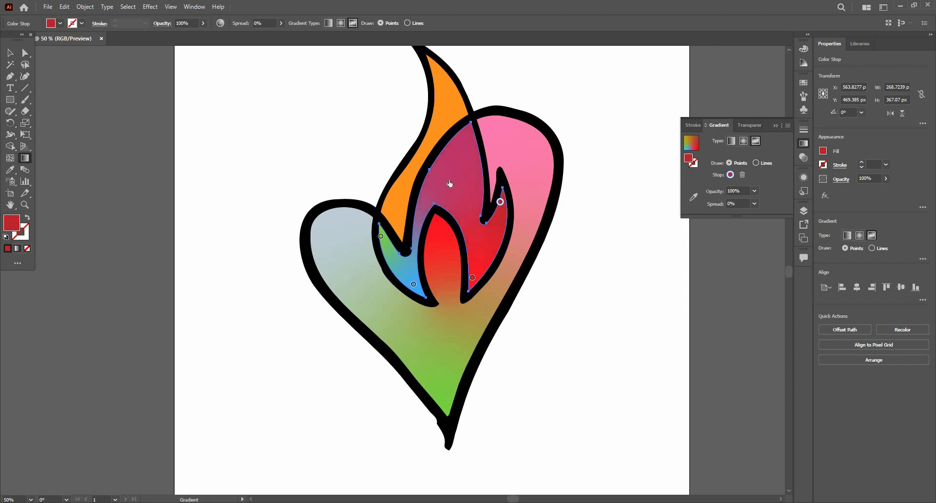
mouse_move(449, 183)
left_mouse_down()
mouse_move(450, 167)
mouse_move(452, 180)
mouse_move(468, 167)
left_mouse_up()
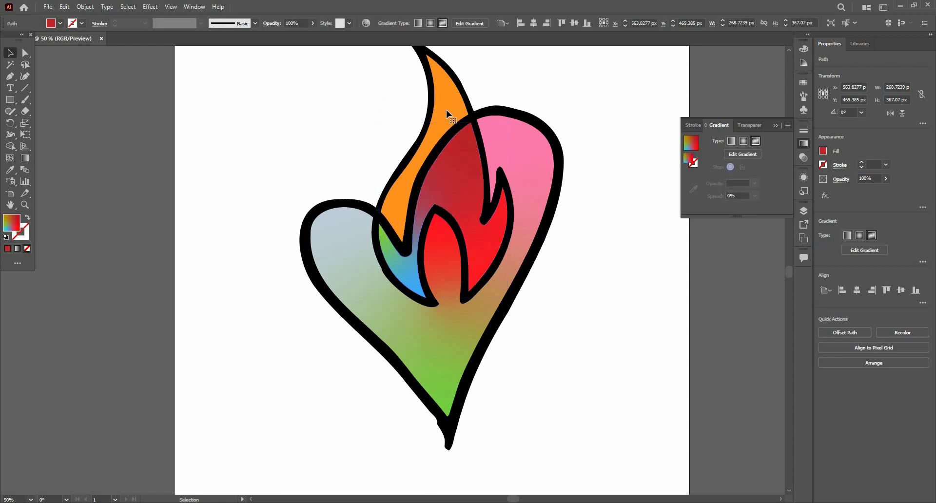
Apply a freeform gradient to the orange flame area above the heart and set its upper stop to orange.
left_click(446, 110)
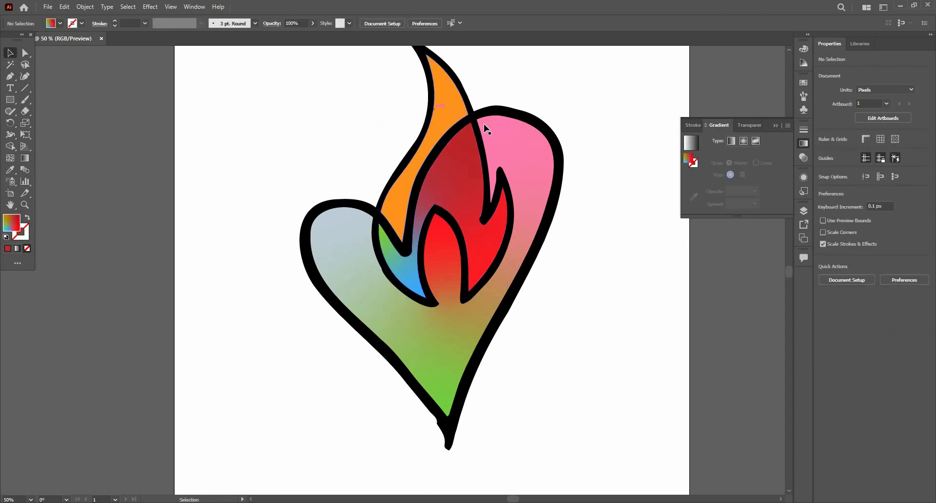
left_click(755, 141)
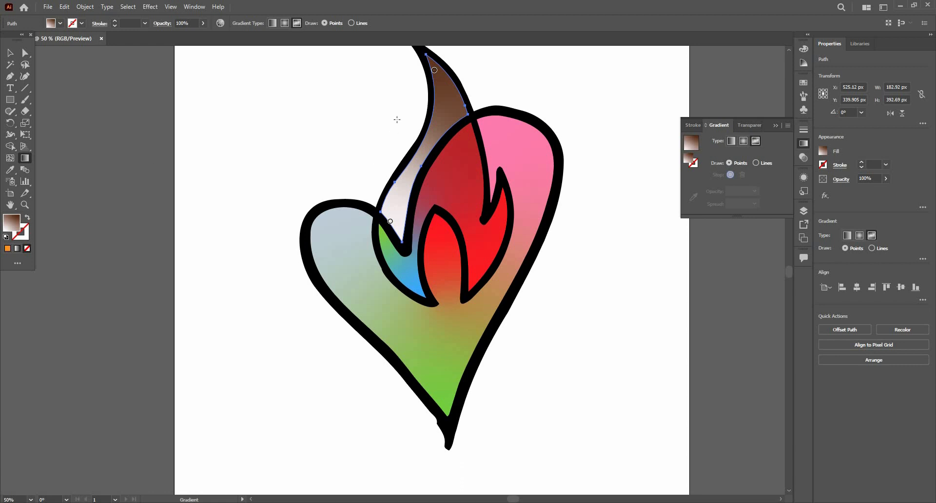
double_click(434, 69)
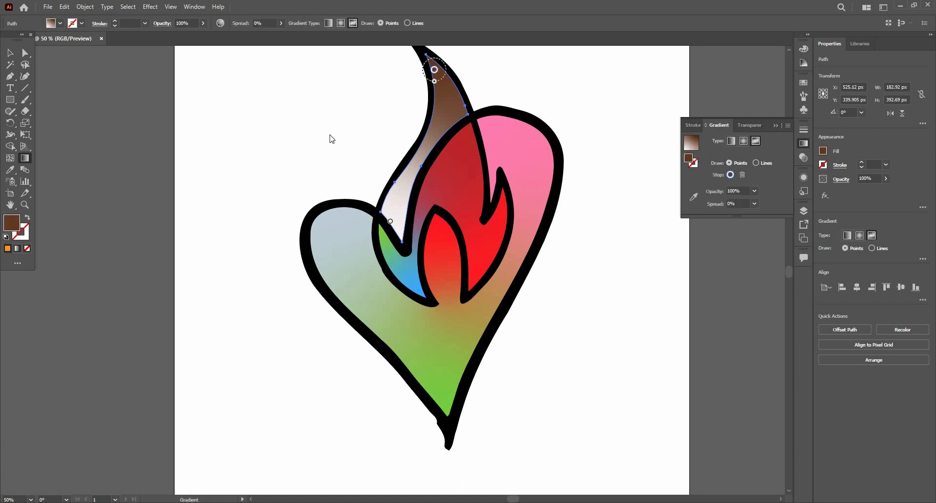
left_click(350, 128)
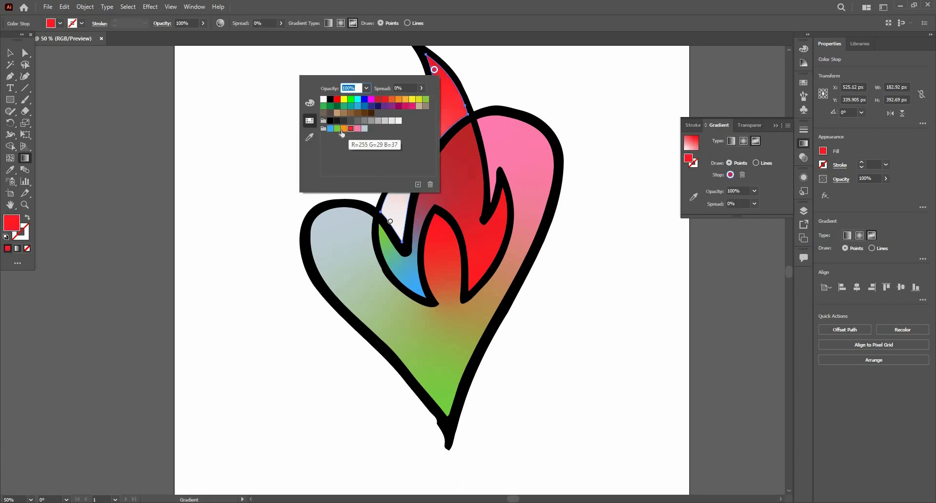
left_click(343, 129)
left_click(403, 229)
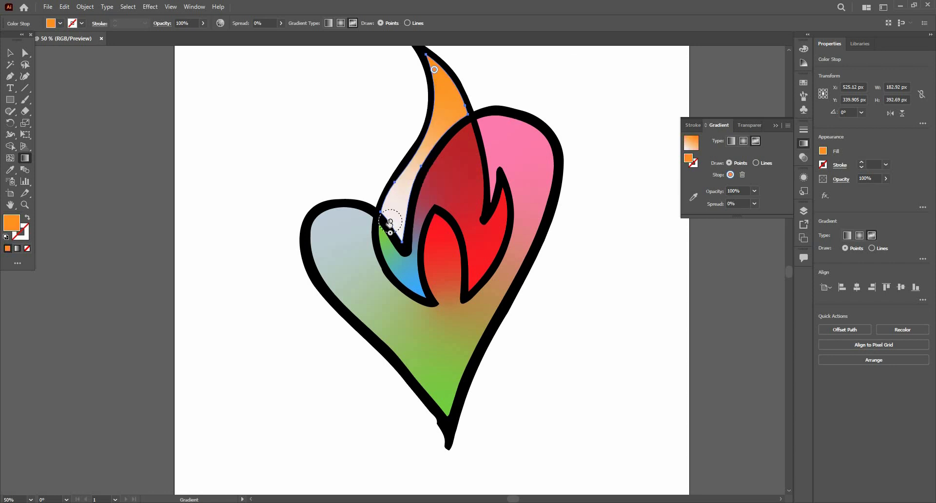
Set the lower stop of the upper flame's gradient to red and deselect the artwork.
double_click(390, 222)
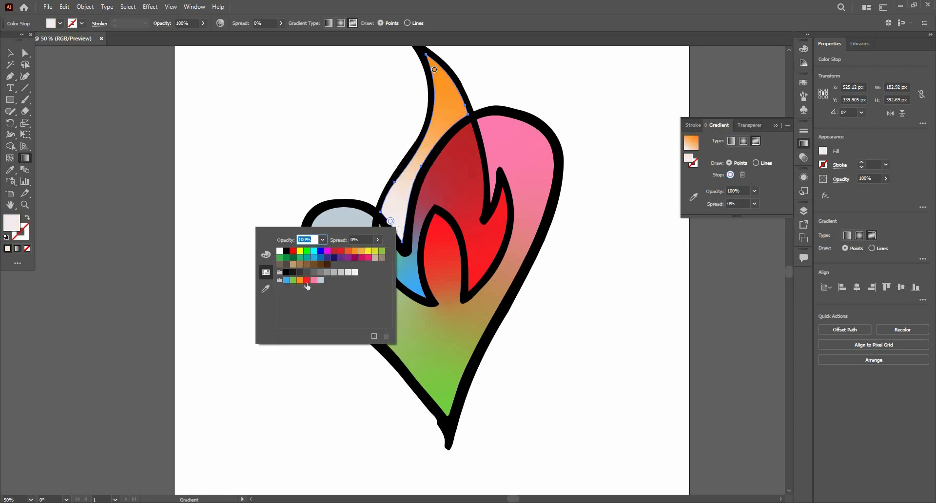
left_click(306, 281)
left_click(8, 57)
left_click(197, 101)
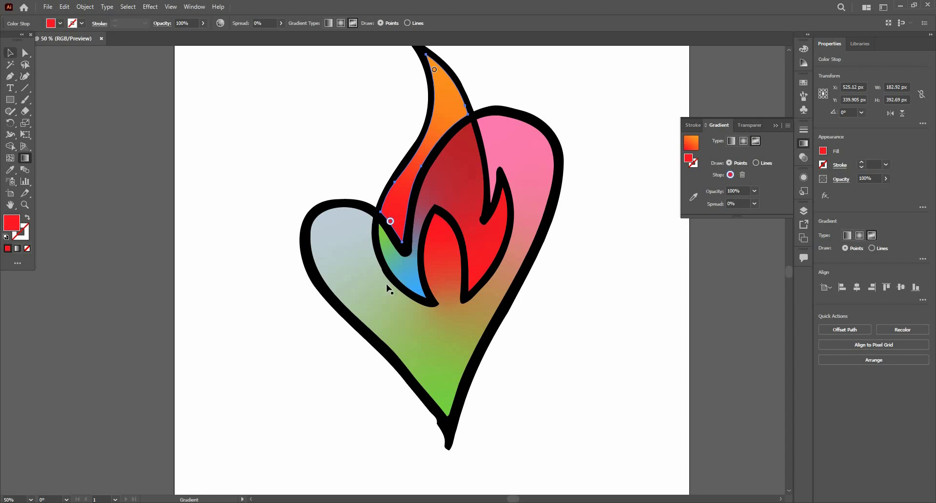
Reopen the heart interior's freeform gradient for editing and set the stop in its upper-right lobe to orange.
key("ctrl+minus")
scroll(440, 322, "down", 1)
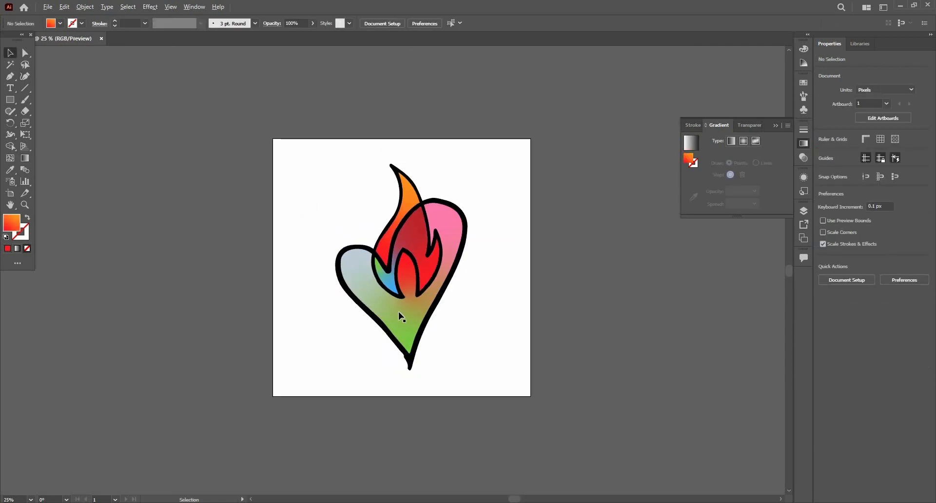
scroll(399, 315, "up", 1)
left_click(383, 294)
scroll(518, 247, "up", 2)
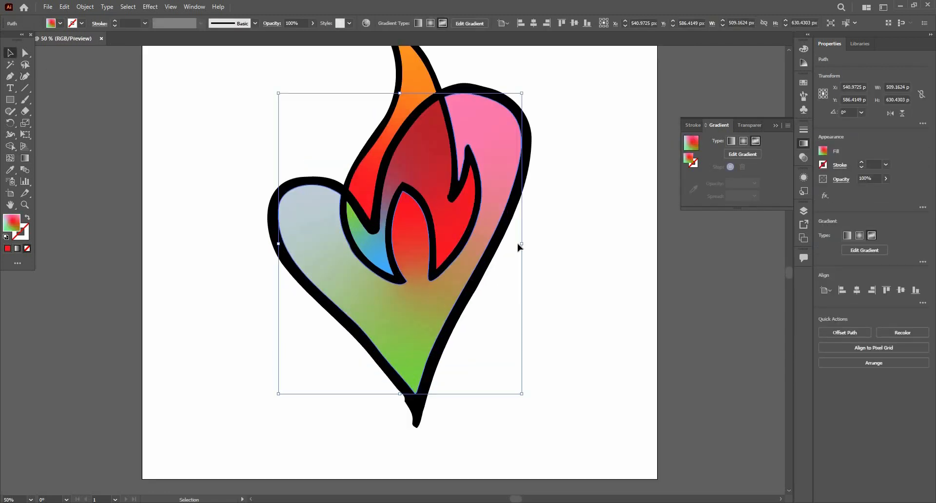
left_click(500, 162)
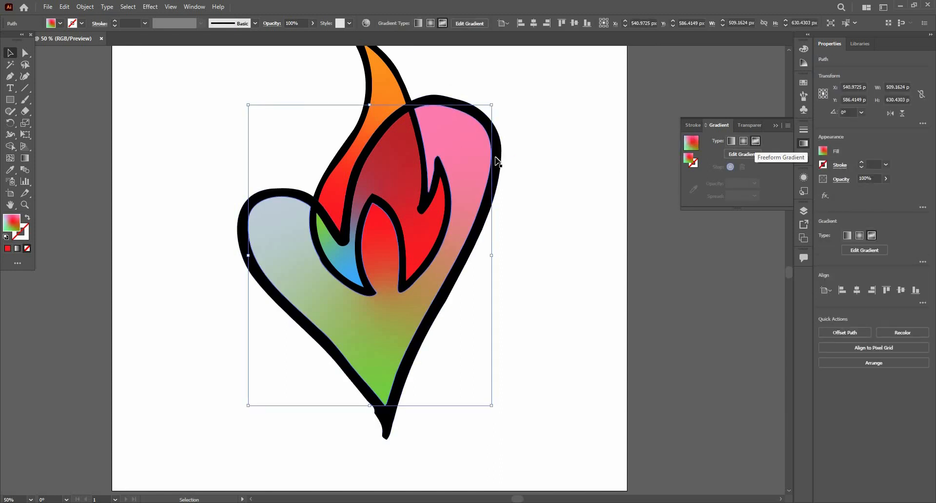
left_click(751, 154)
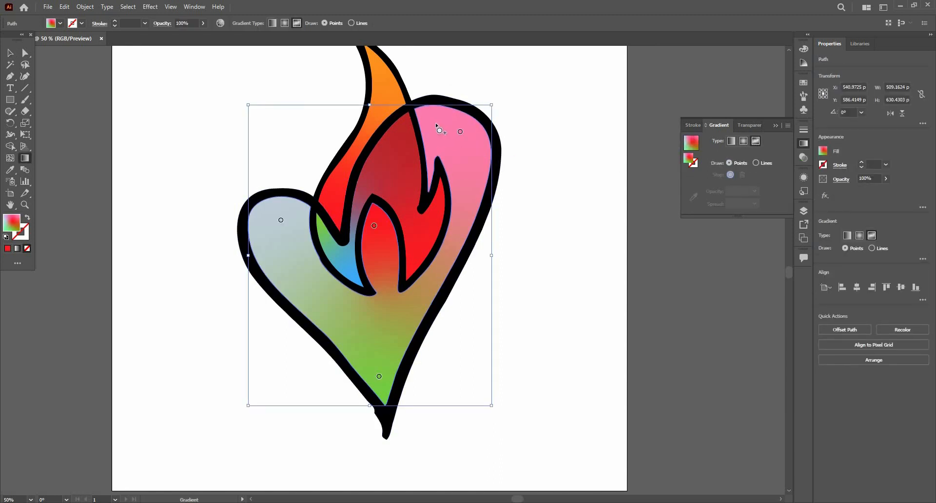
double_click(460, 132)
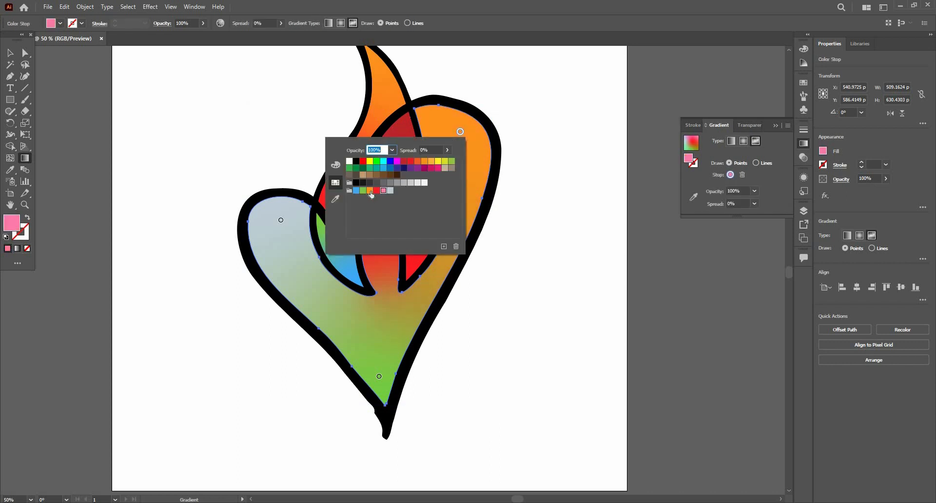
left_click(370, 190)
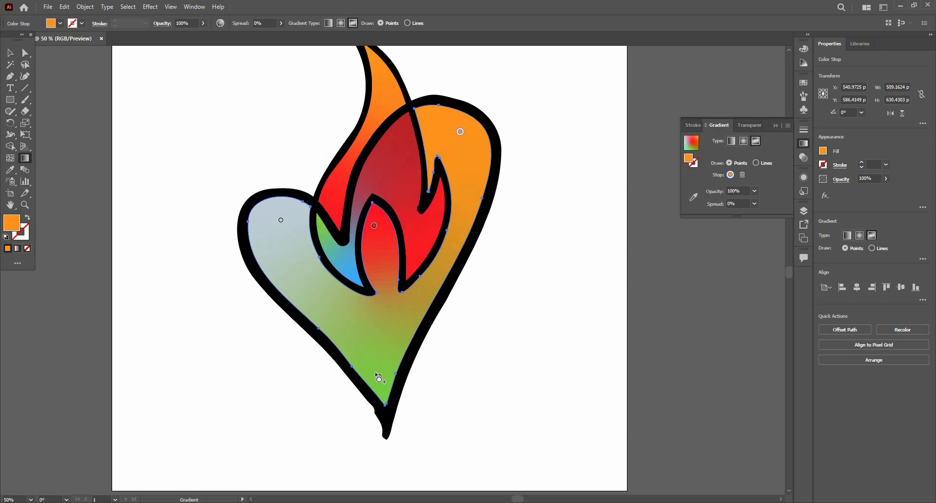
Set the heart interior gradient's lowest stop to blue and the stop in its shorter lobe to light green.
double_click(378, 377)
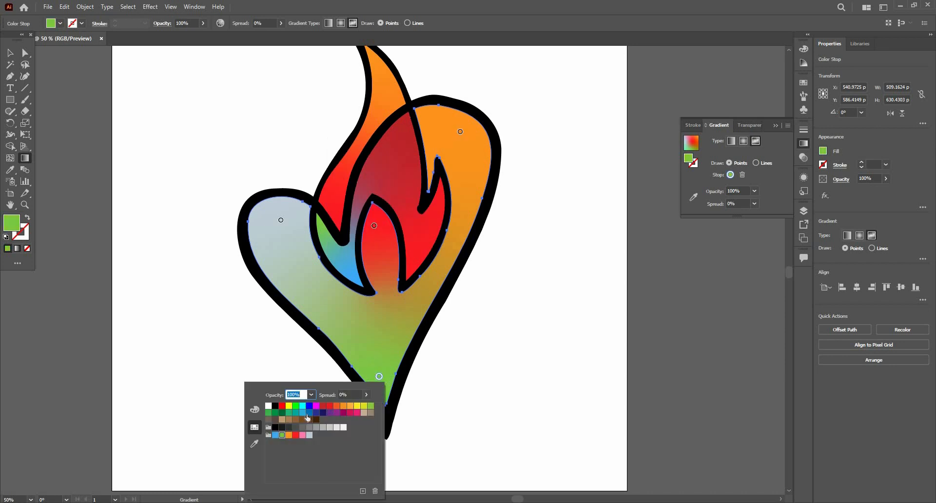
left_click(308, 413)
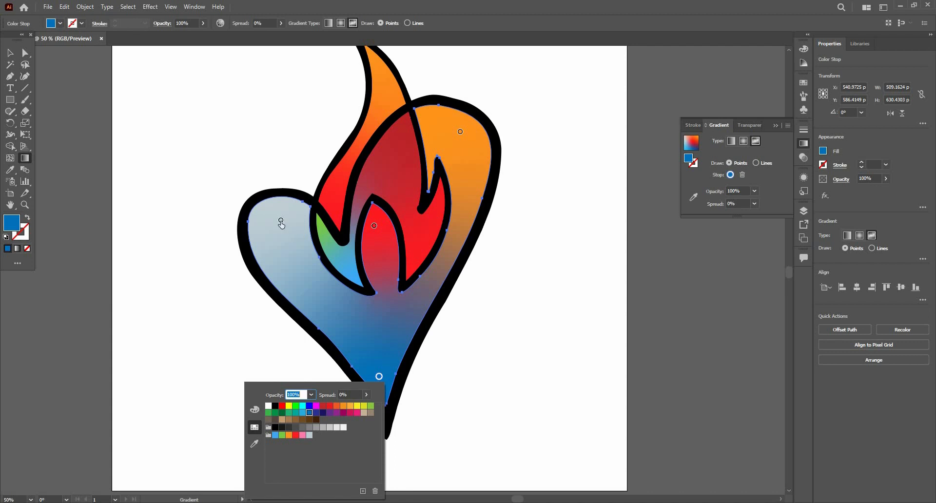
left_click(281, 221)
double_click(280, 221)
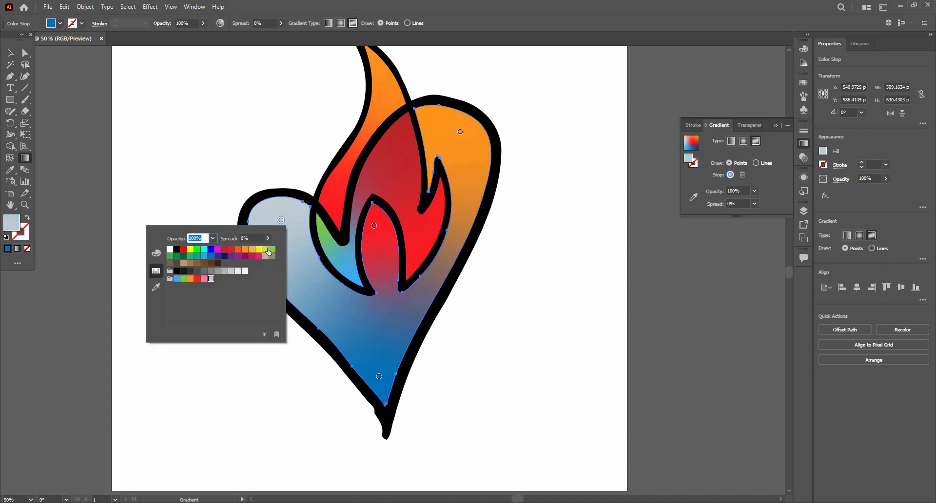
left_click(267, 250)
left_click(272, 249)
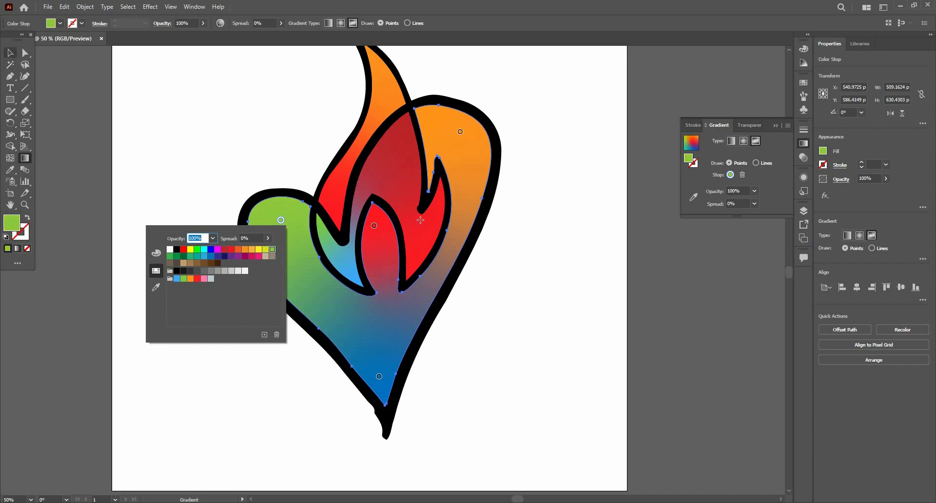
Delete the red colour stop from the middle of the heart interior's gradient.
left_click(11, 53)
left_click(374, 225)
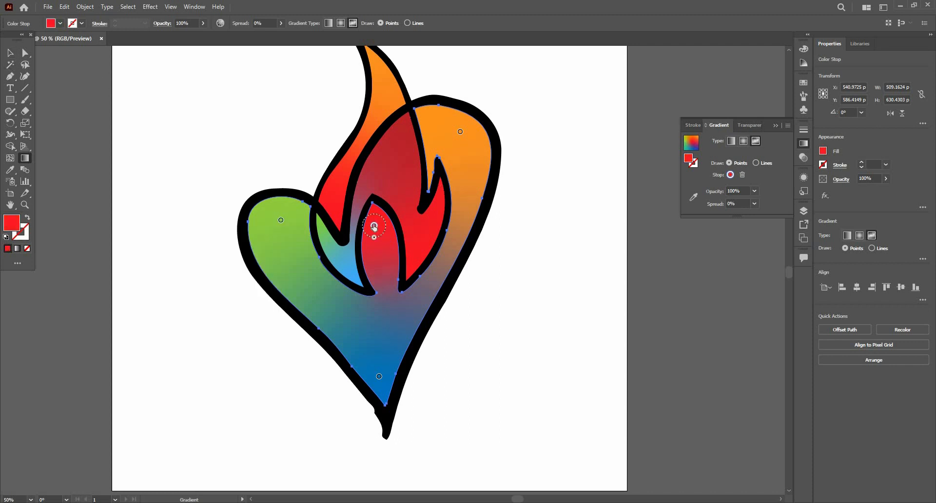
key("Delete")
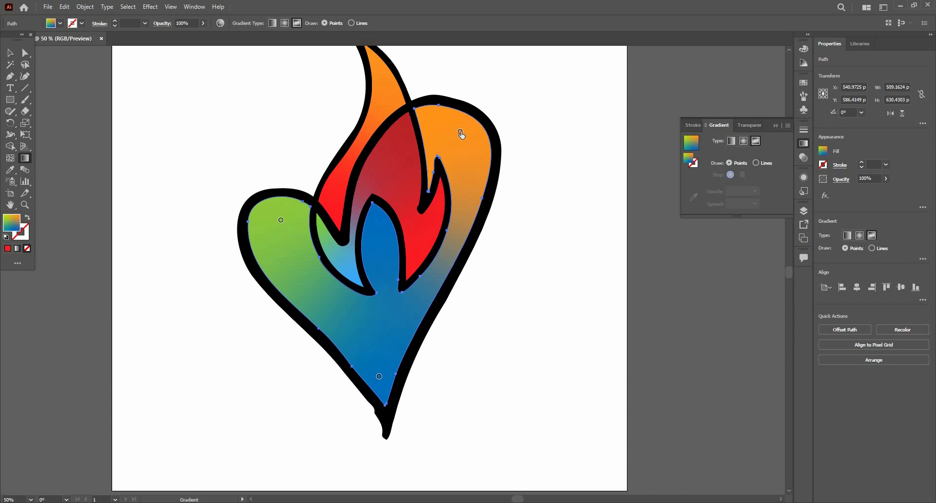
Set the stop in the heart's upper-right lobe to light blue (R=63 G=169 B=245) and leave gradient editing.
double_click(460, 132)
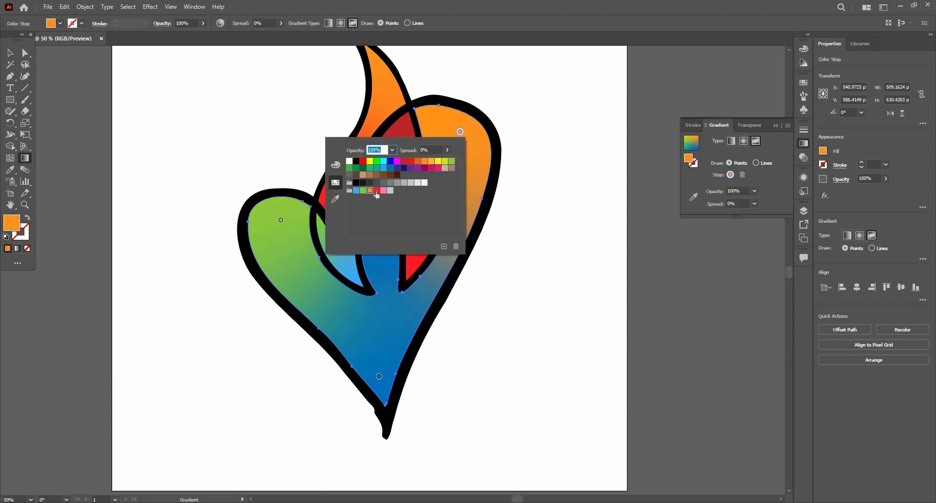
left_click(363, 191)
left_click(357, 191)
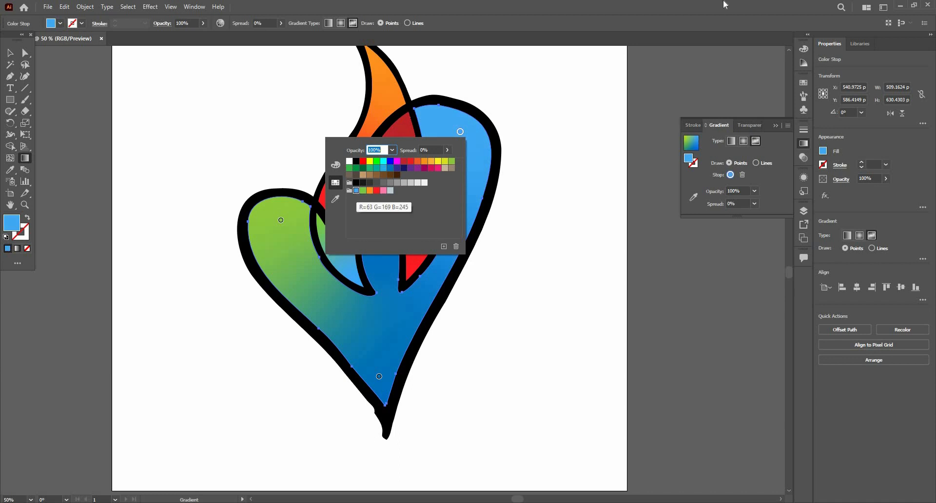
left_click(20, 63)
left_click(10, 57)
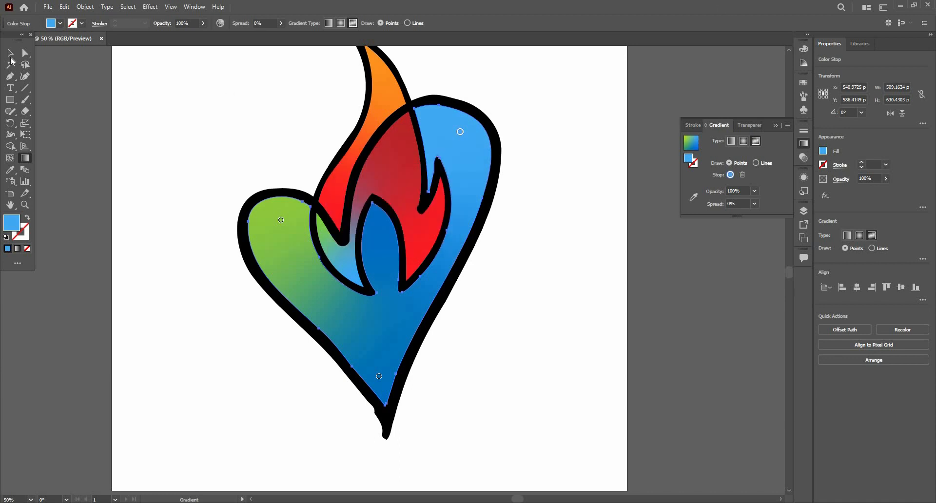
left_click(456, 251)
scroll(429, 224, "down", 2)
scroll(432, 229, "up", 2)
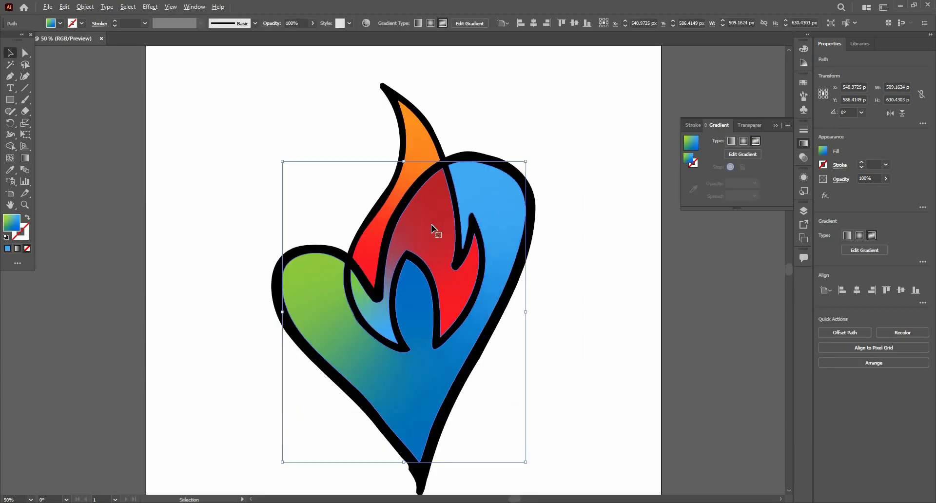
Reduce the inner flame's freeform gradient to one blue stop in its left tongue and one red stop in its right tongue.
left_click(434, 231)
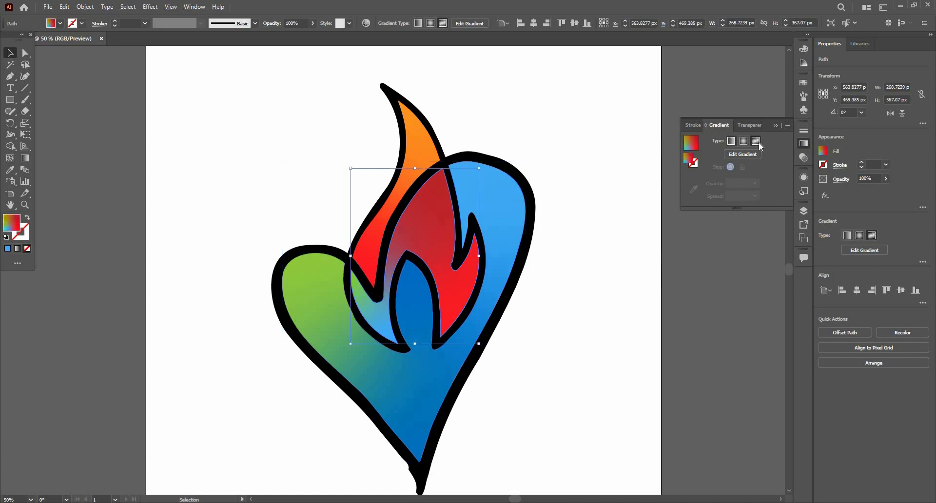
left_click(750, 153)
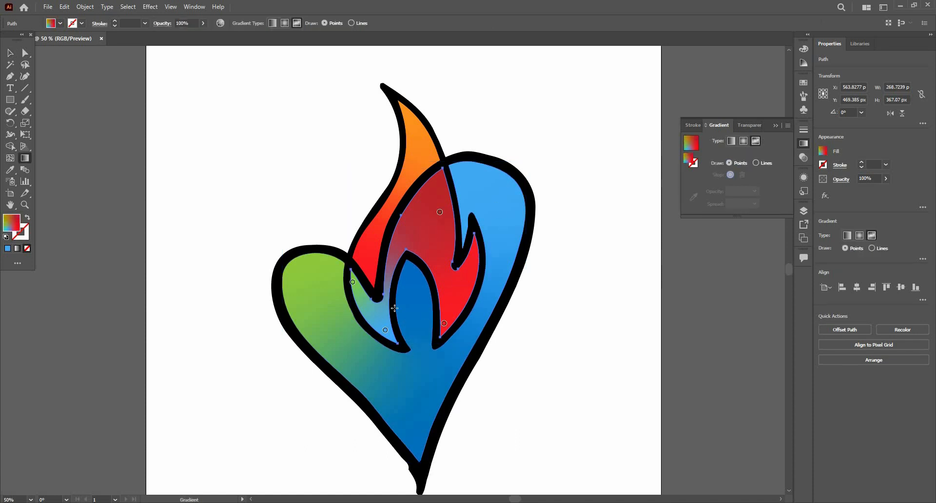
mouse_move(363, 307)
left_mouse_down()
mouse_move(352, 283)
mouse_move(383, 327)
mouse_move(361, 321)
mouse_move(356, 306)
left_mouse_up()
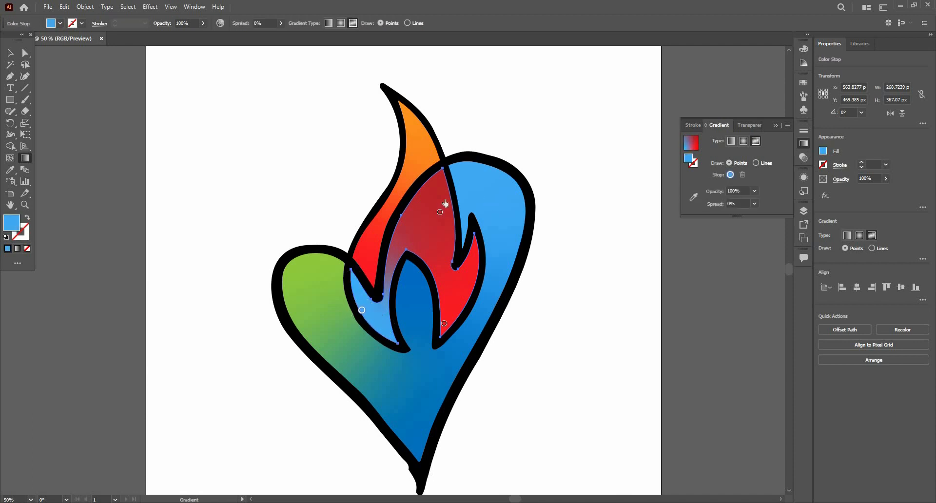
left_click_drag(440, 212, 442, 204)
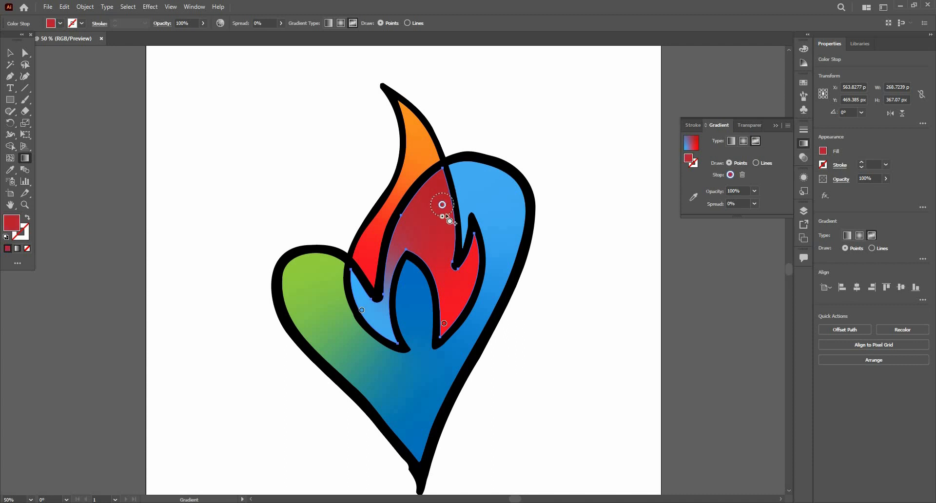
key("Delete")
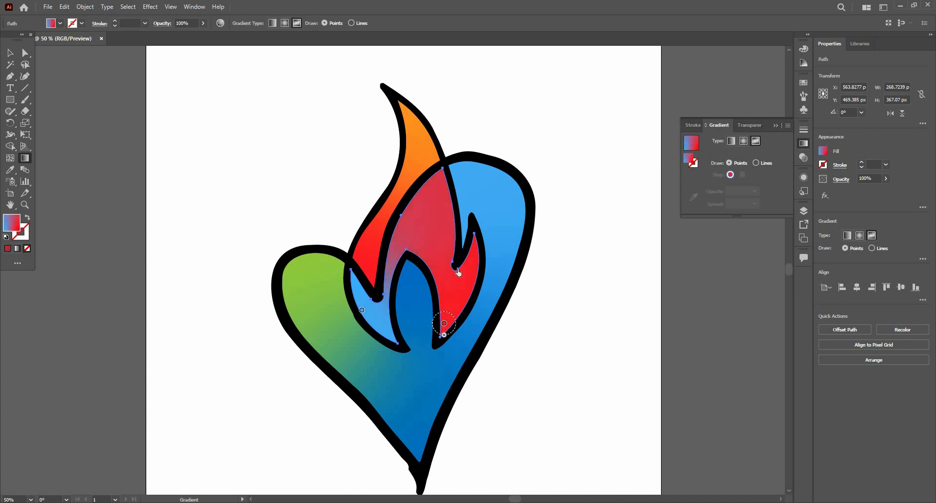
left_click_drag(458, 271, 471, 268)
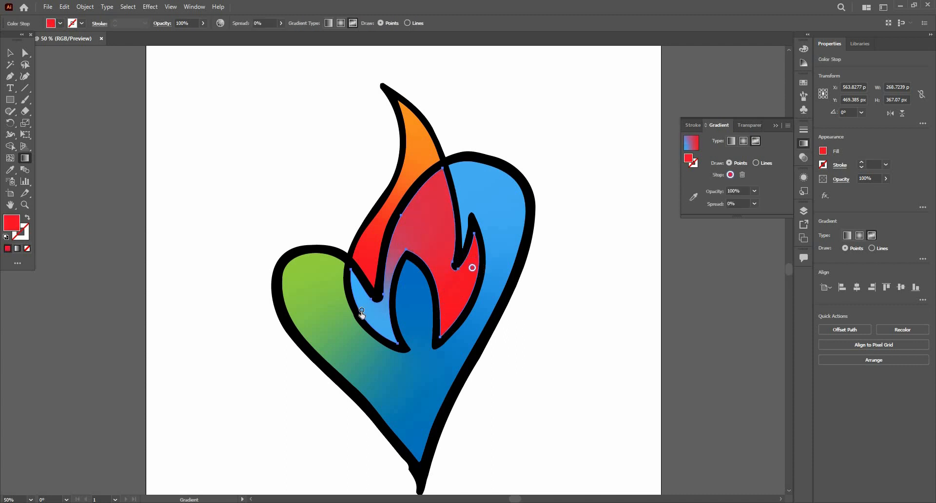
Move the inner flame's blue stop up beside the notch and set the spread to 31% for blue and 25% for red.
left_click(371, 301)
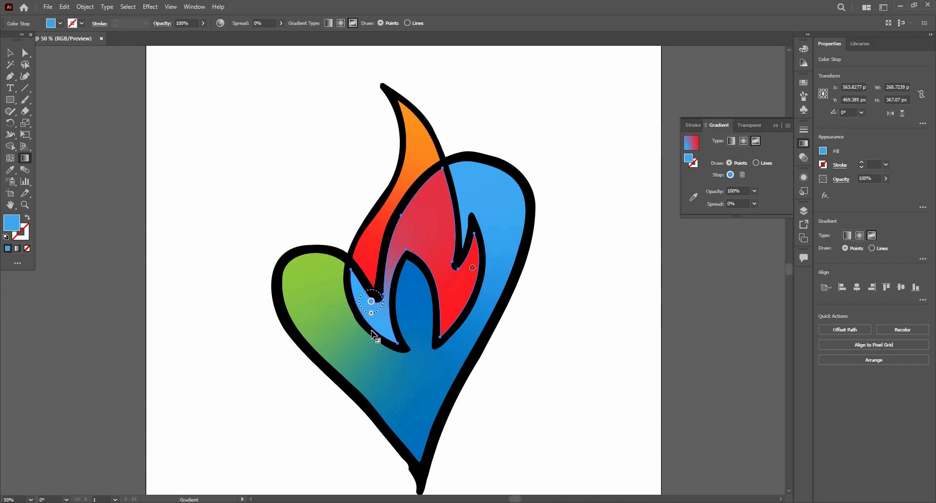
mouse_move(371, 313)
left_mouse_down()
mouse_move(371, 331)
mouse_move(371, 319)
left_mouse_up()
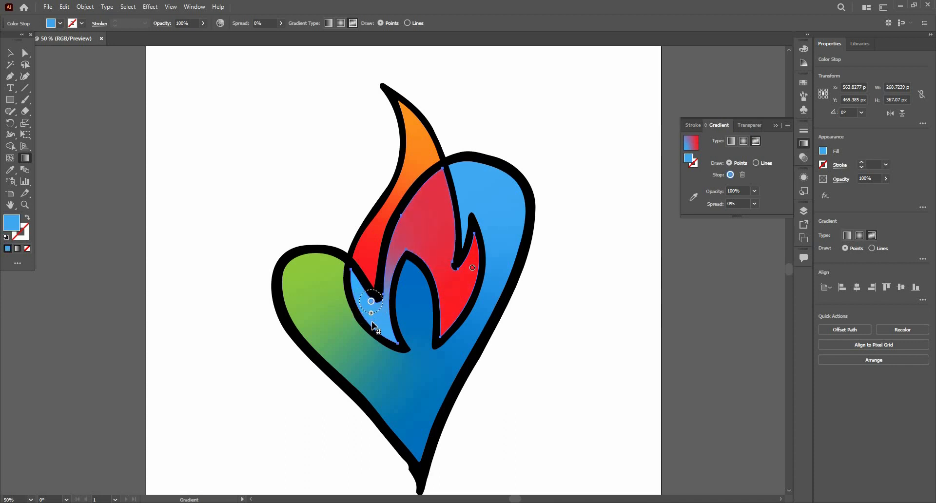
left_click(472, 268)
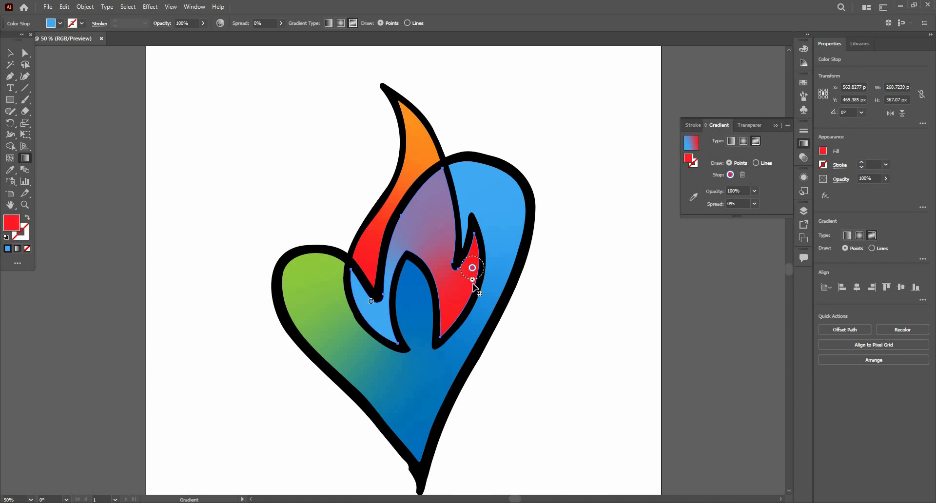
left_click_drag(472, 280, 472, 282)
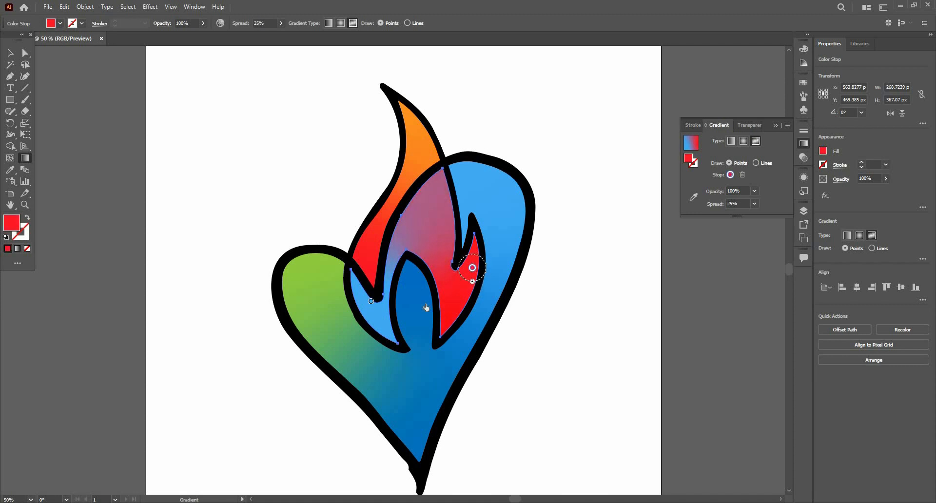
Recolour the inner flame's right stop to orange and its left stop to red-orange, and deselect the artwork.
left_click(382, 326)
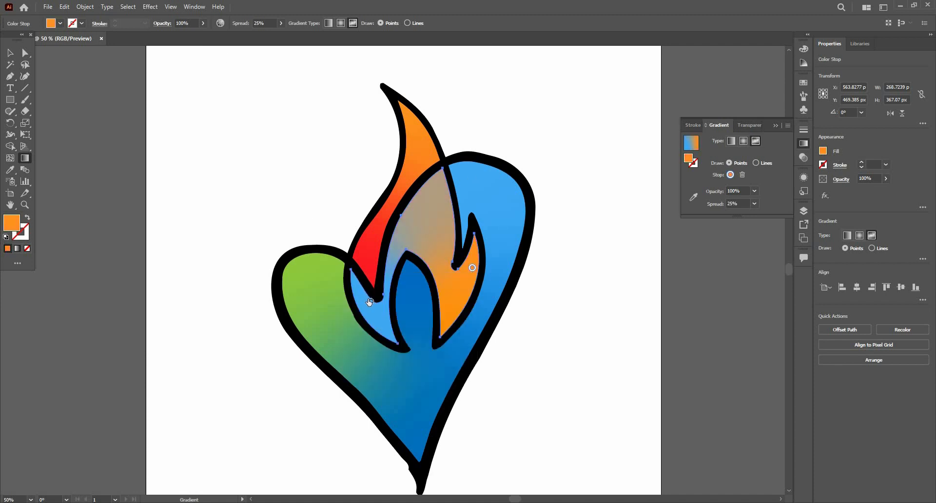
double_click(370, 301)
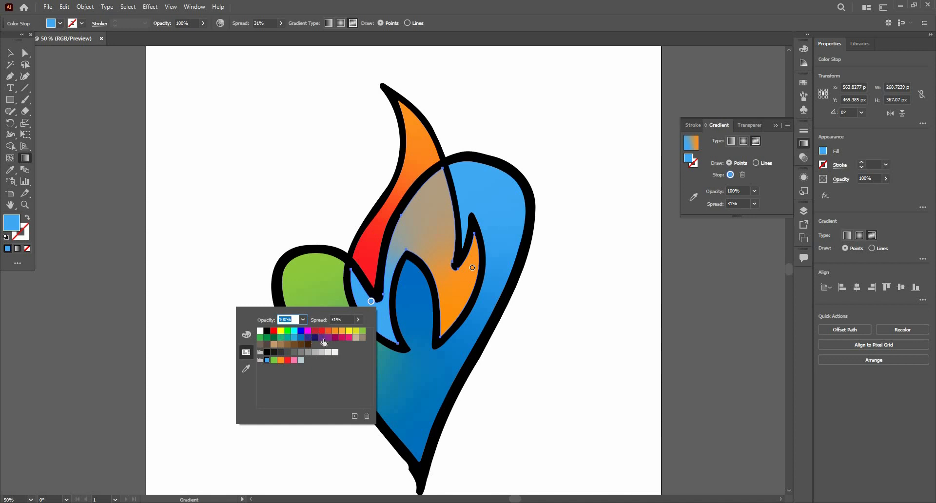
left_click(328, 331)
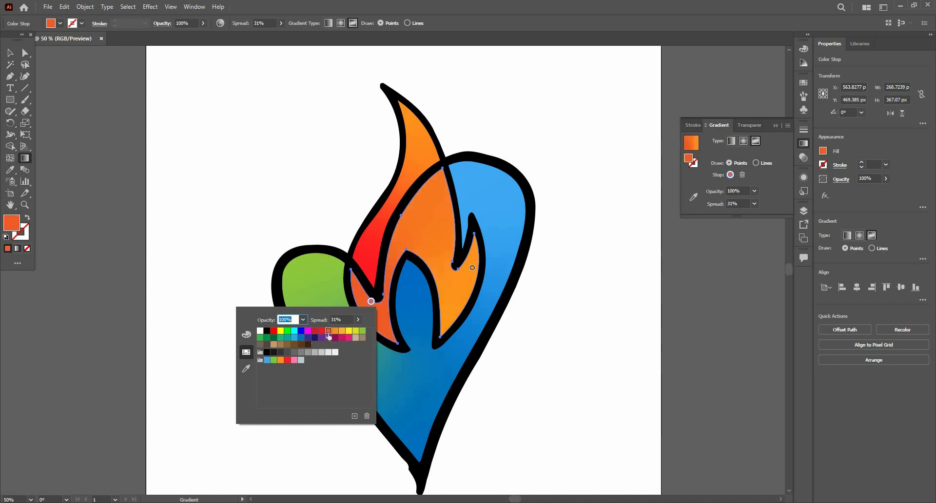
left_click(62, 37)
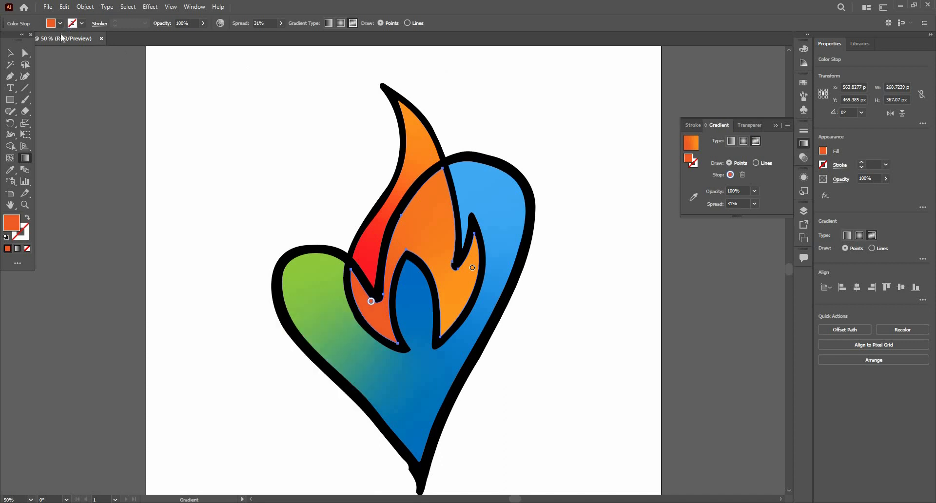
left_click(8, 54)
left_click(276, 108)
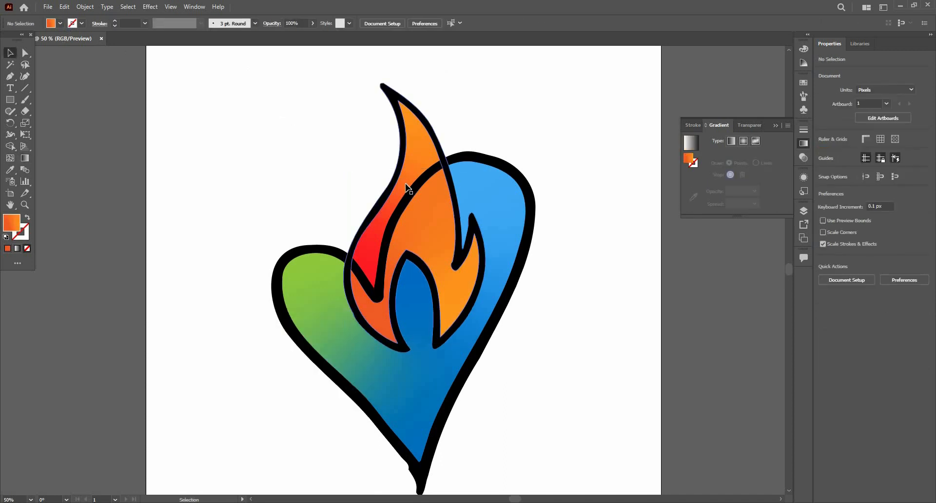
Close the floating gradient settings with the whole artboard in view.
scroll(410, 197, "down", 2)
scroll(427, 234, "up", 1)
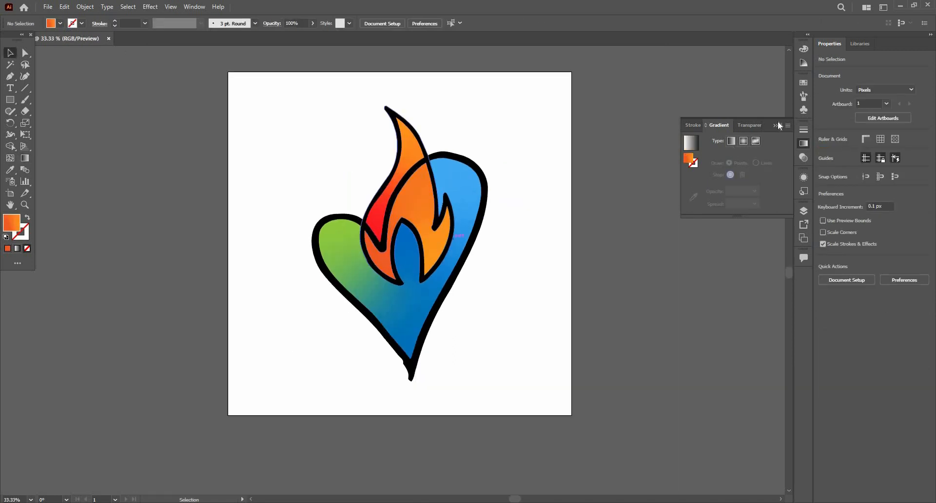
left_click(316, 176)
scroll(315, 175, "down", 1)
left_click(431, 209)
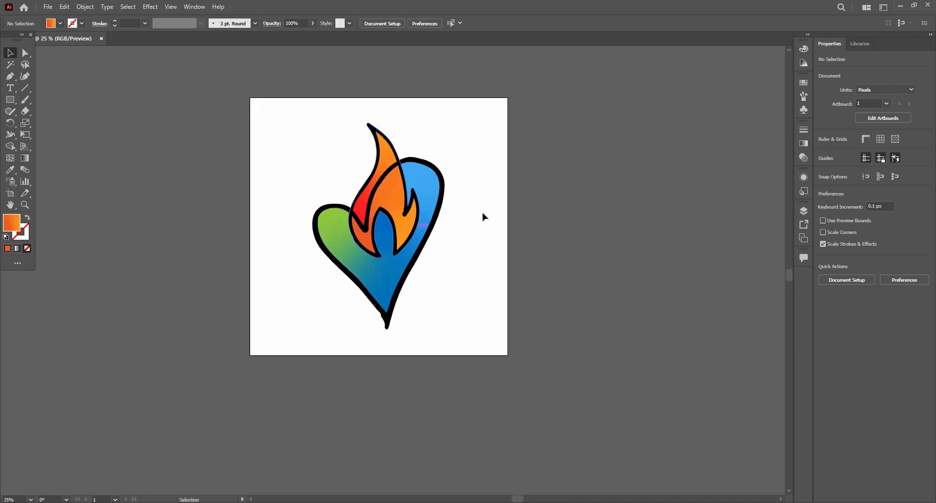
Duplicate the artboard together with its flaming heart artwork to form a two-by-two grid of four artboards.
left_click(10, 195)
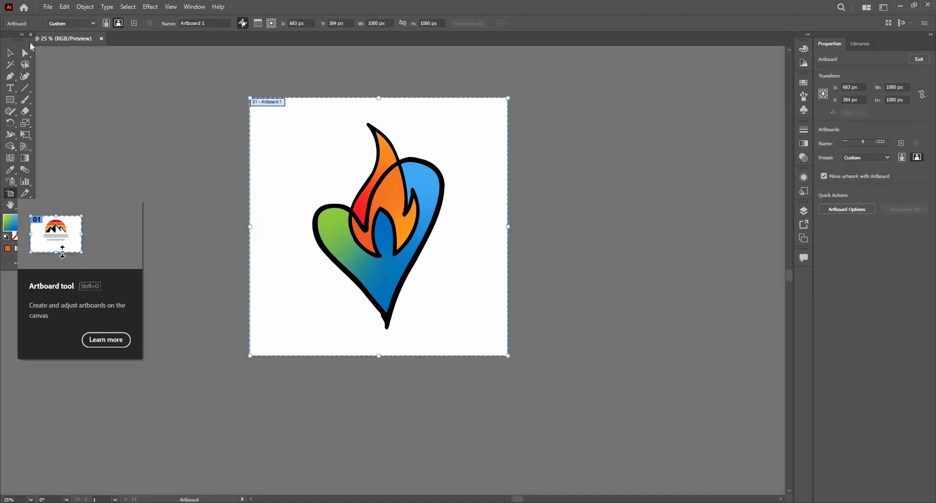
left_click(8, 55)
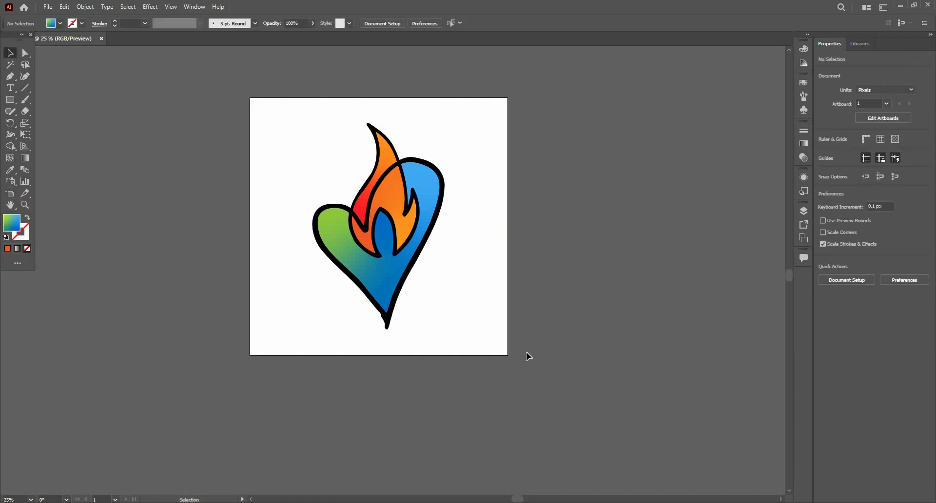
key("ctrl+a")
scroll(288, 255, "down", 2)
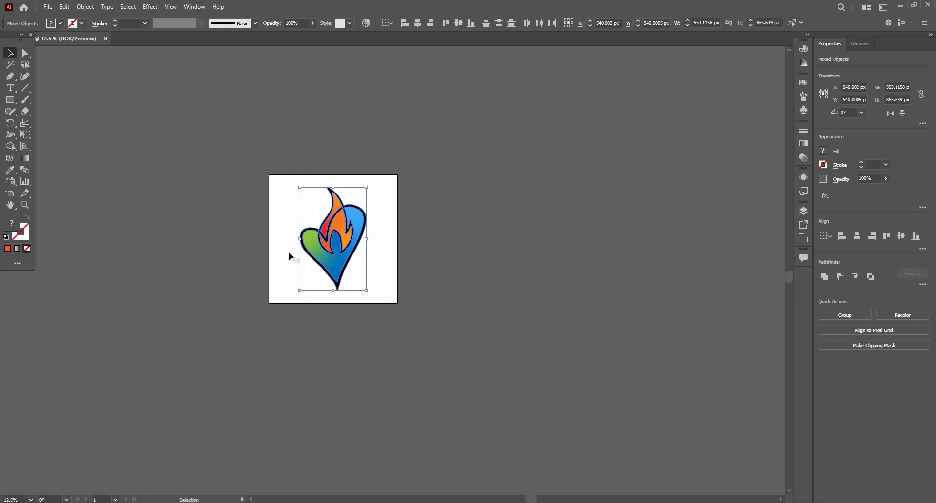
key("shift+o")
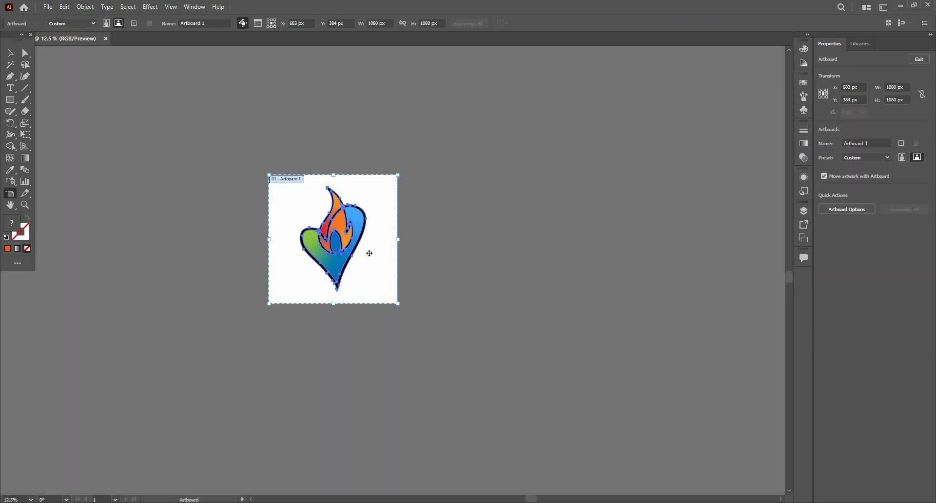
scroll(369, 253, "down", 1)
left_click_drag(375, 252, 376, 335)
key("v")
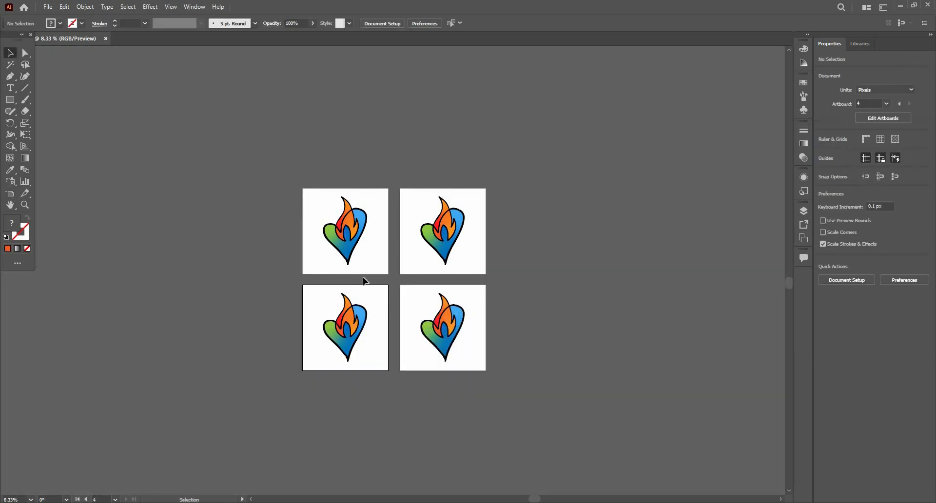
Recolour the whole flaming heart on the upper-right artboard, shifting its linked colours together to yellow, purple and teal.
scroll(328, 277, "up", 2)
left_click_drag(441, 214, 389, 208)
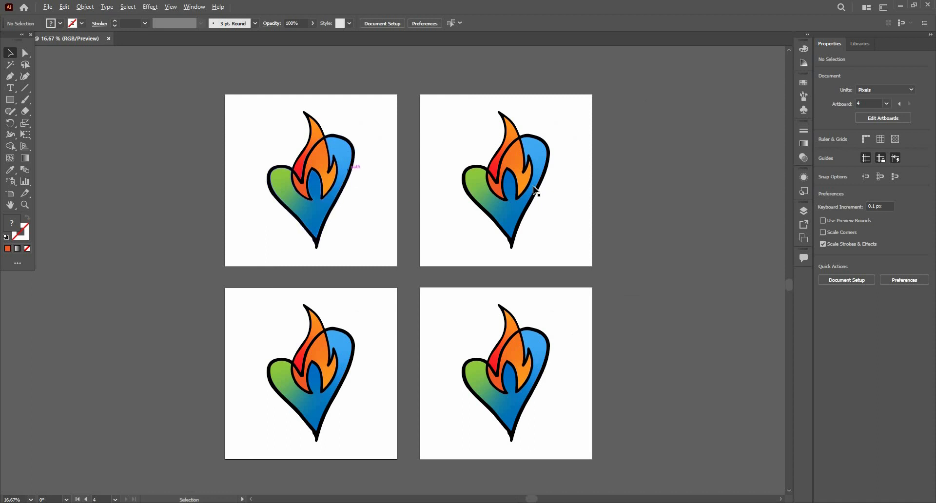
scroll(350, 173, "up", 1)
left_click(532, 166)
left_click(500, 88)
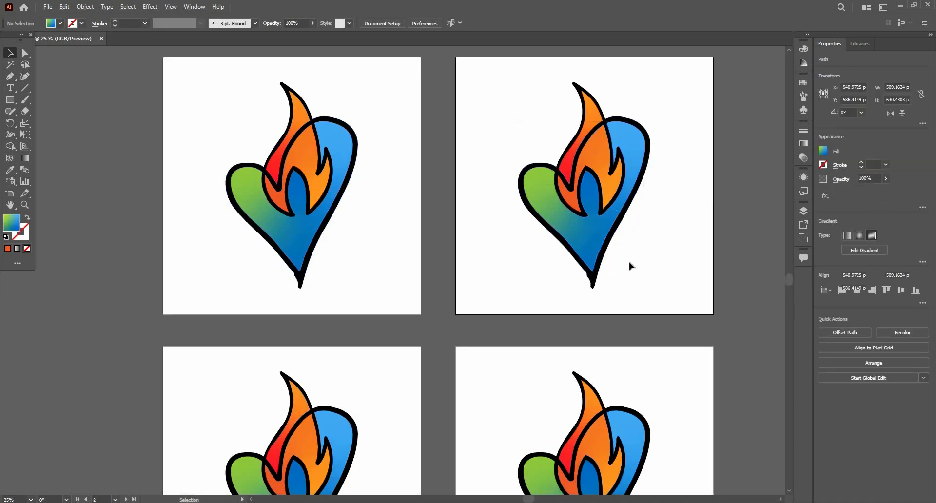
left_click_drag(501, 83, 655, 259)
left_click_drag(605, 239, 560, 229)
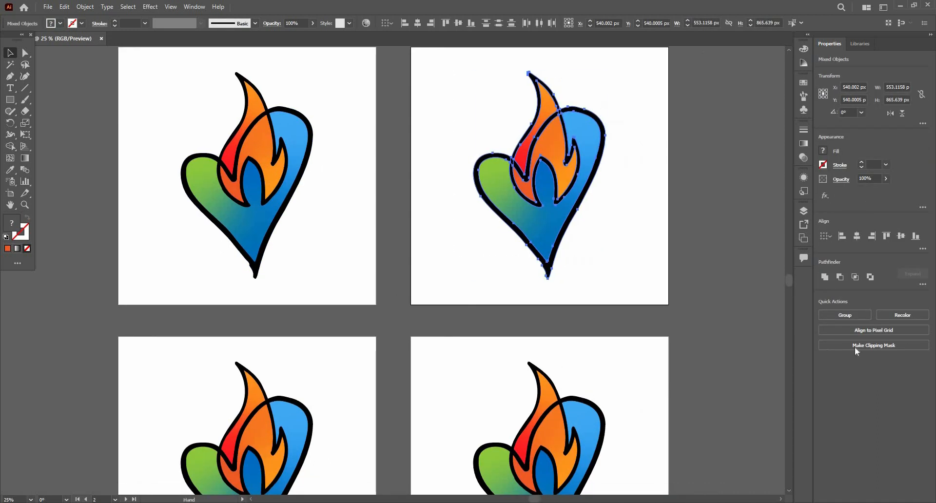
left_click(902, 318)
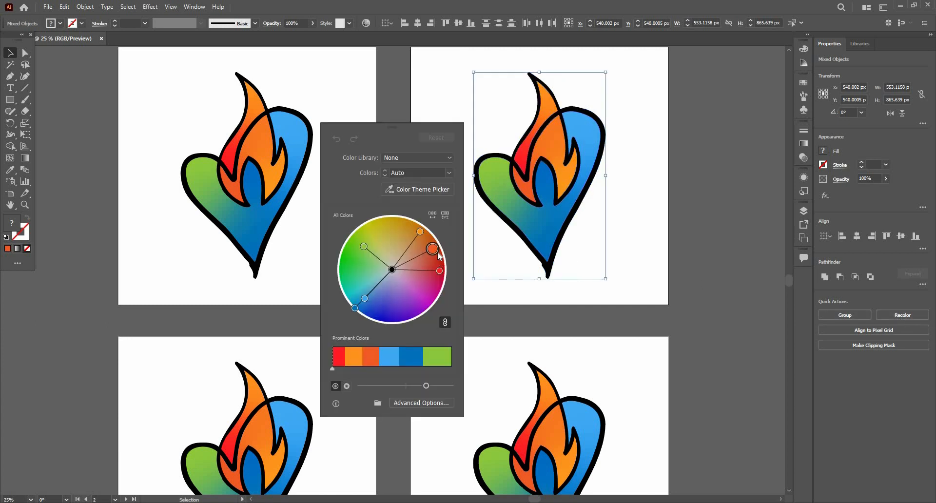
left_click_drag(422, 231, 391, 219)
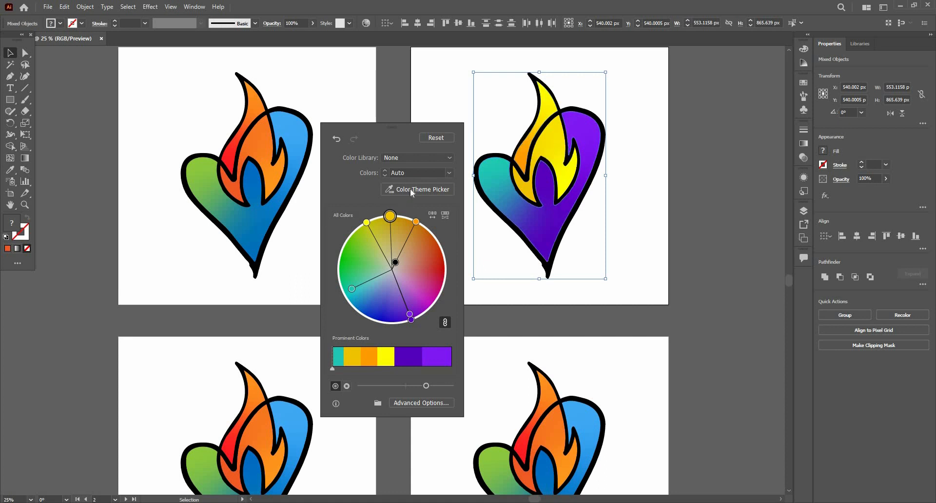
Try the Ancient colour library with shifted hues on the upper-right heart, and undo both changes.
left_click(419, 158)
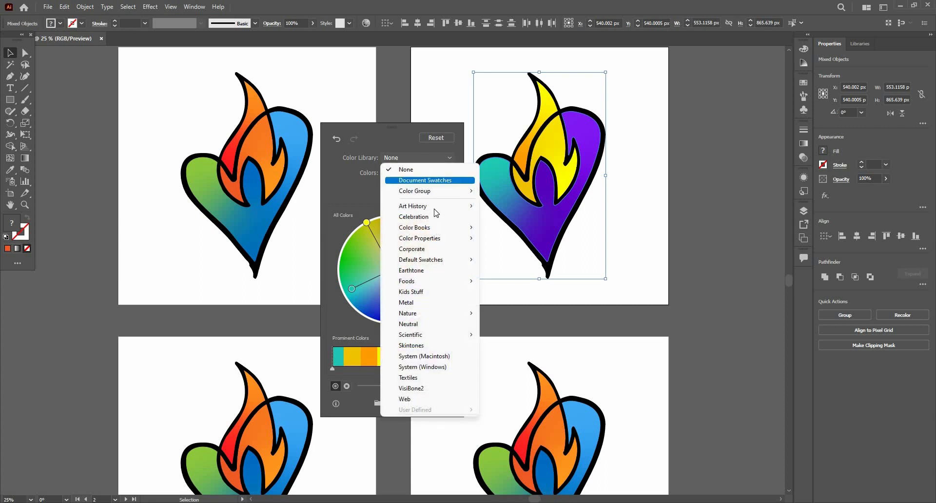
mouse_move(454, 205)
left_click(509, 207)
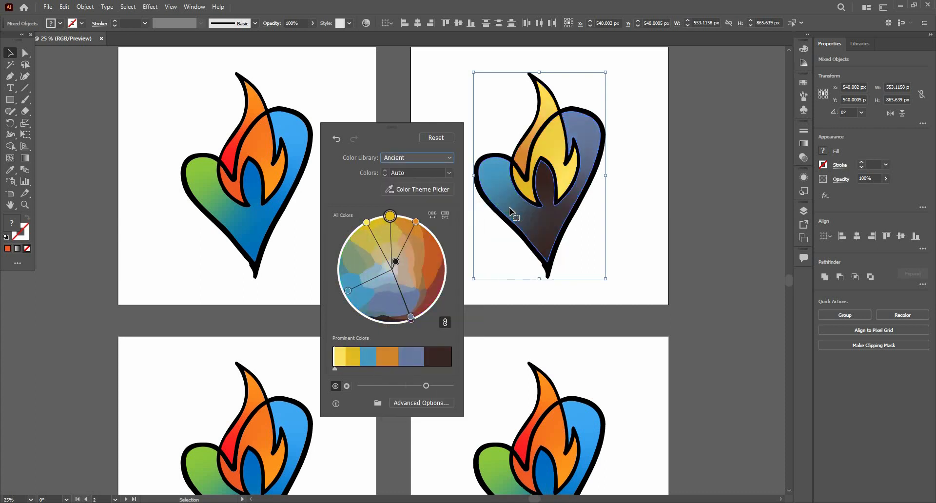
left_click_drag(389, 216, 370, 217)
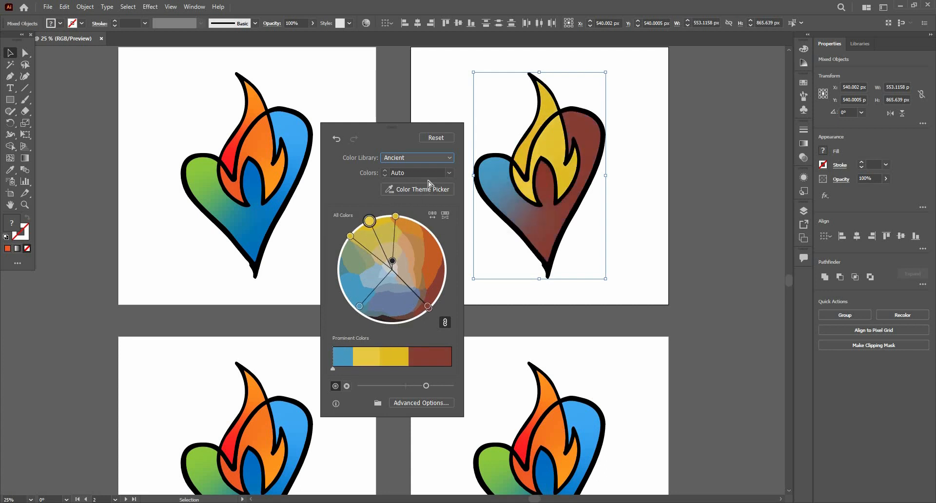
key("ctrl+z")
key("ctrl+z")
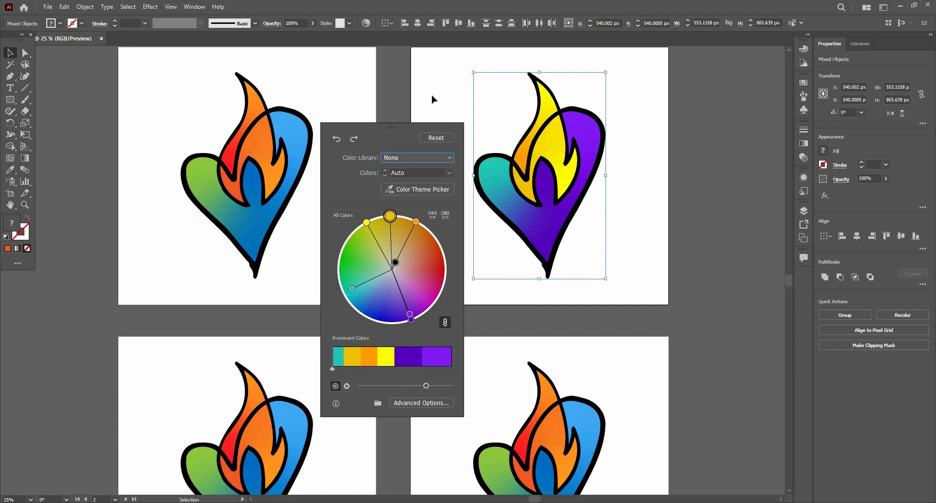
Finish recolouring the upper-right heart and open the advanced Recolor Artwork options for the whole lower-left heart.
left_click(441, 117)
left_click_drag(191, 298, 315, 109)
left_click_drag(286, 156, 462, 334)
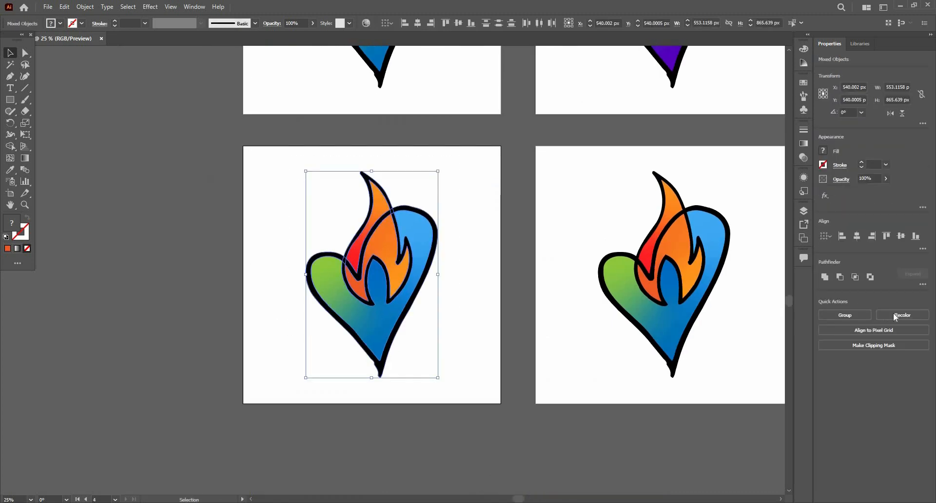
left_click(895, 316)
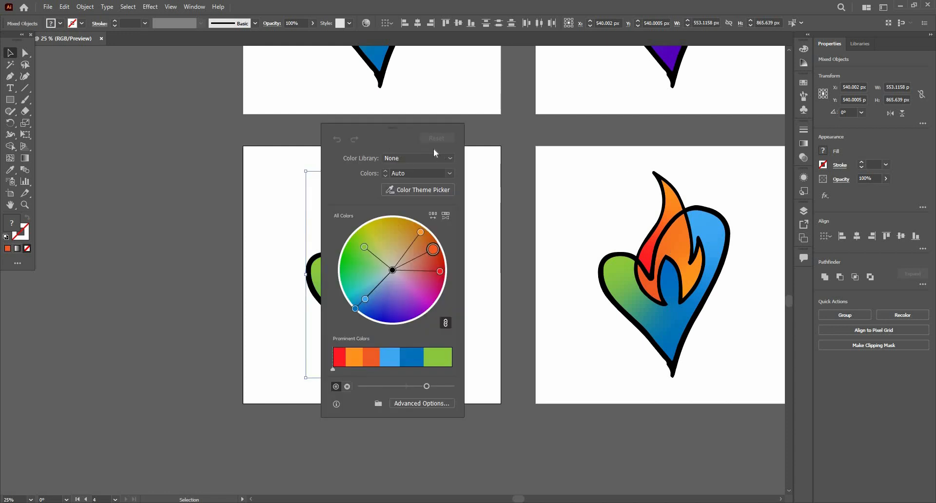
left_click(397, 402)
left_click_drag(398, 115, 598, 170)
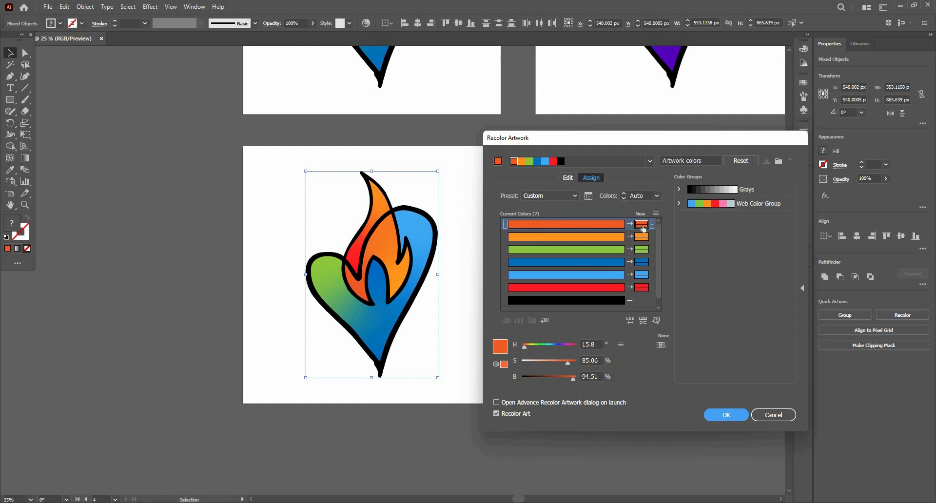
Reassign the lower-left heart's red-orange to magenta and its red to yellow.
double_click(644, 227)
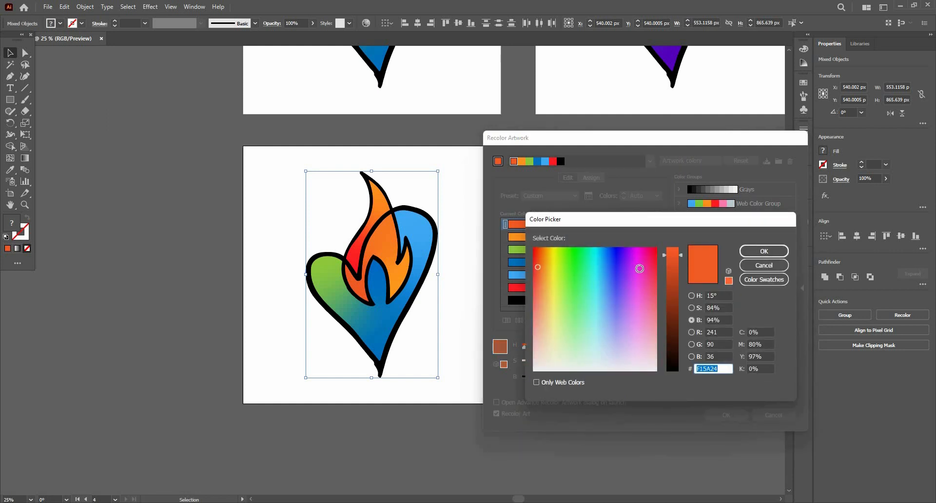
left_click(636, 270)
left_click(758, 252)
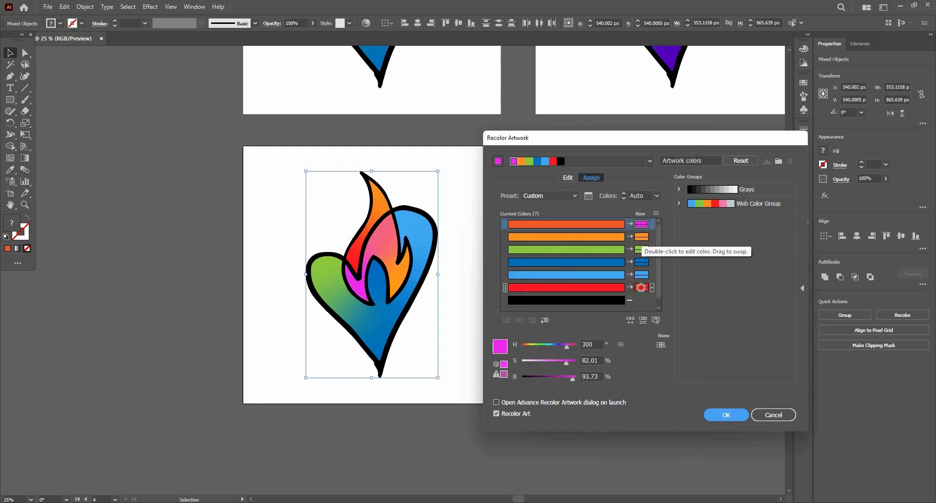
double_click(641, 287)
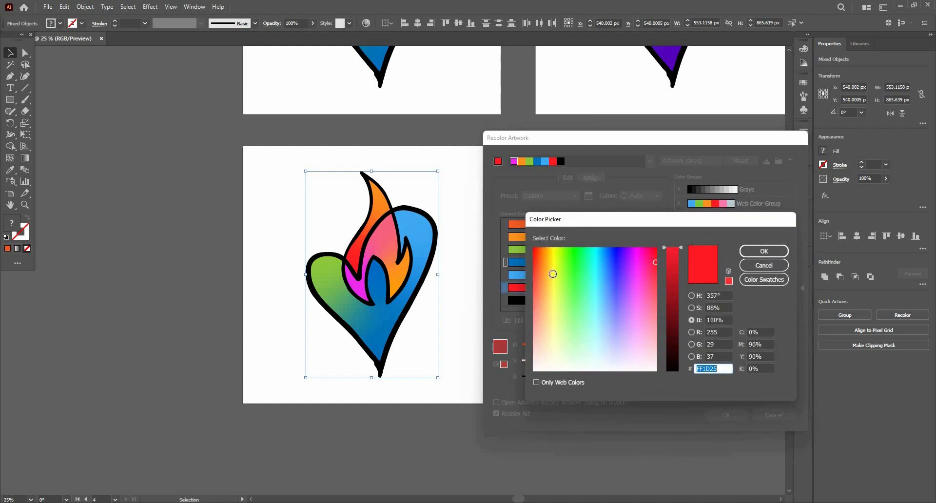
left_click(552, 274)
left_click(764, 252)
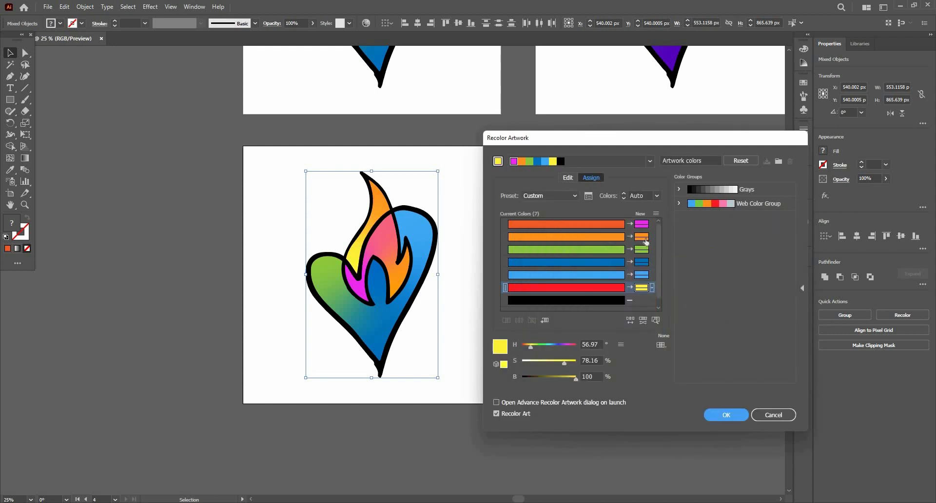
Darken the lower-left heart's deep blue to #004D77 and its green to about 53% brightness.
scroll(641, 267, "down", 1)
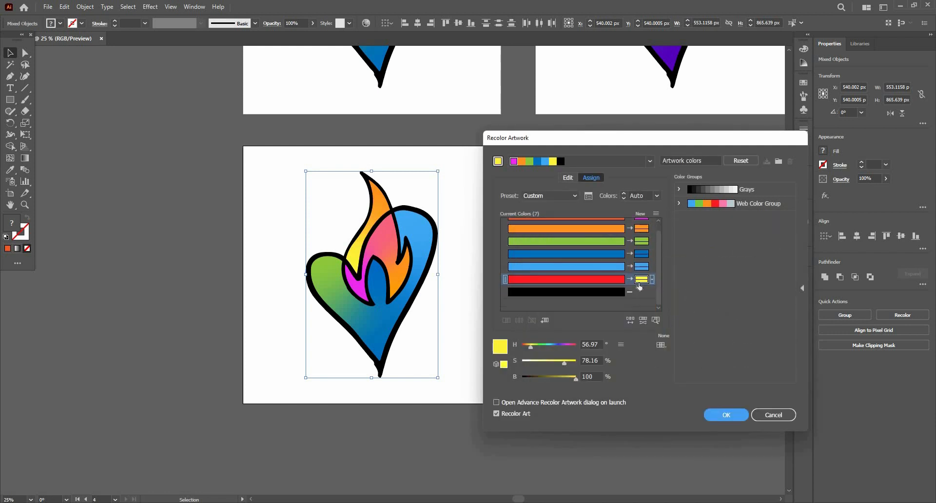
double_click(641, 253)
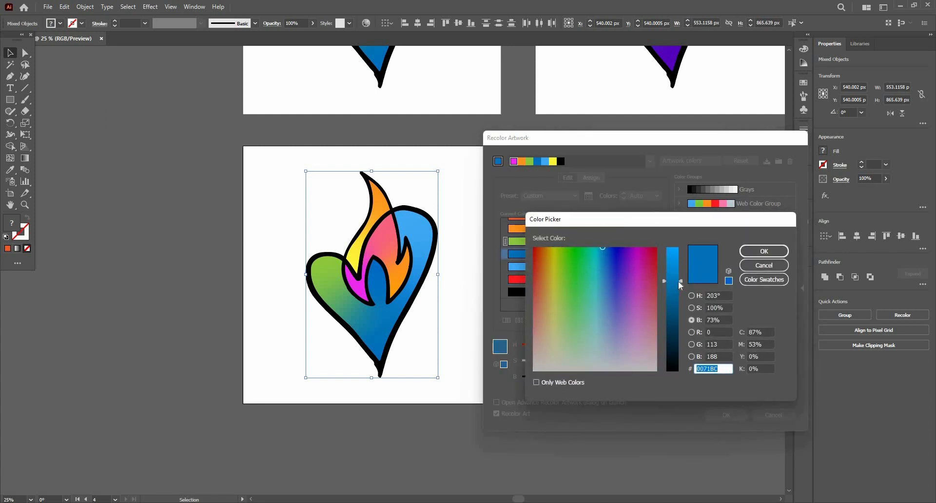
left_click(681, 314)
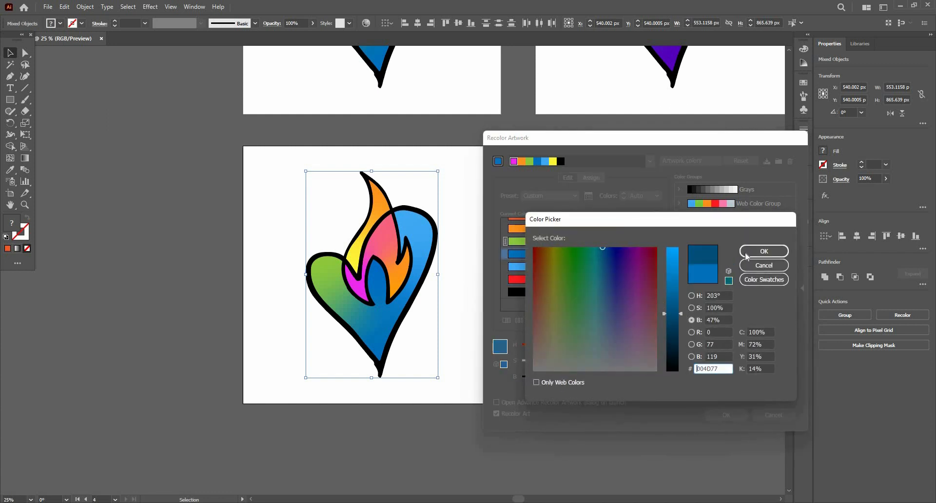
left_click(745, 251)
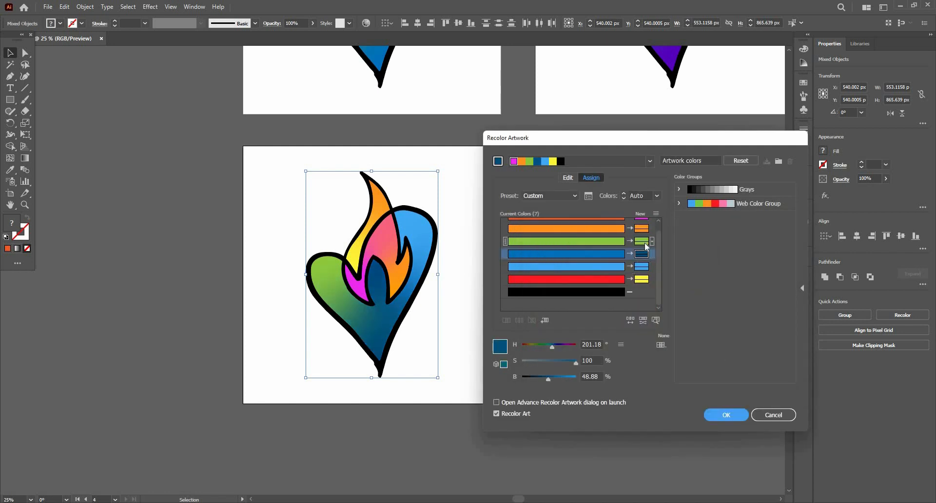
double_click(644, 242)
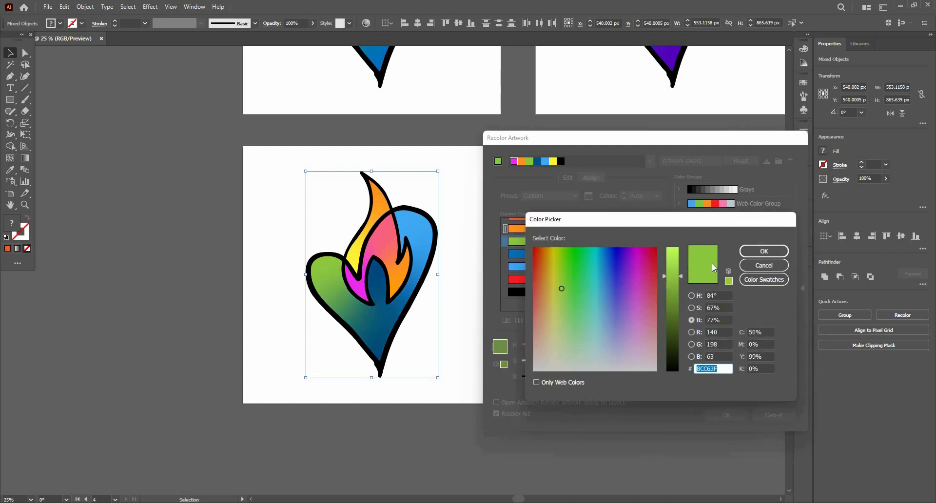
left_click_drag(681, 276, 681, 306)
left_click(743, 255)
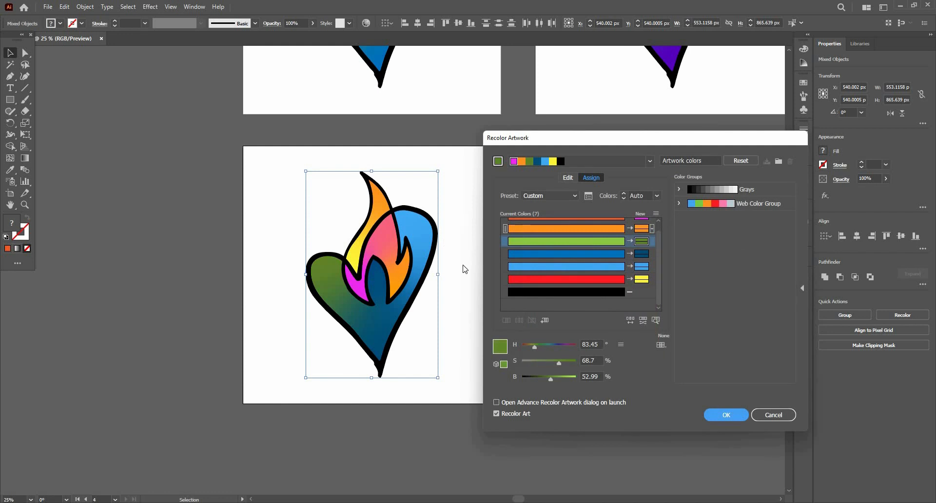
Add a new colour row, shift the linked colour wheel by moving green to olive at hue 48.31°, and apply the recolouring.
left_click(545, 320)
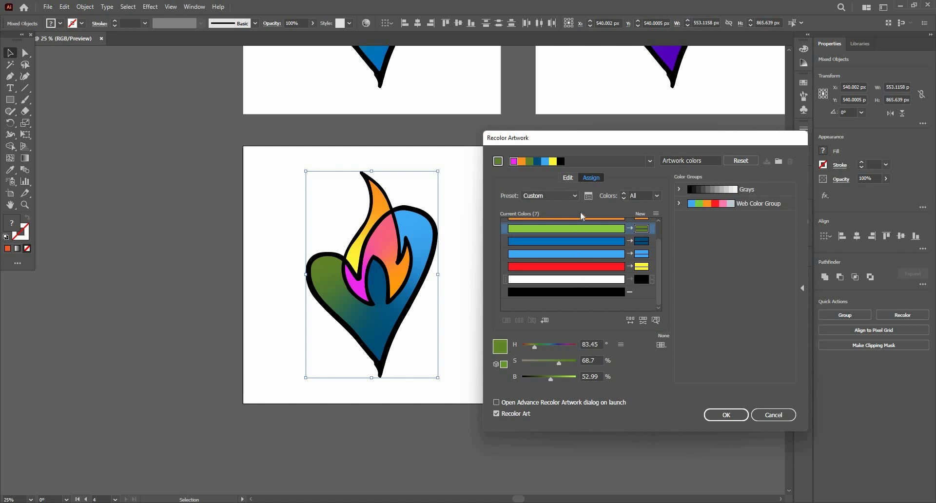
left_click(569, 178)
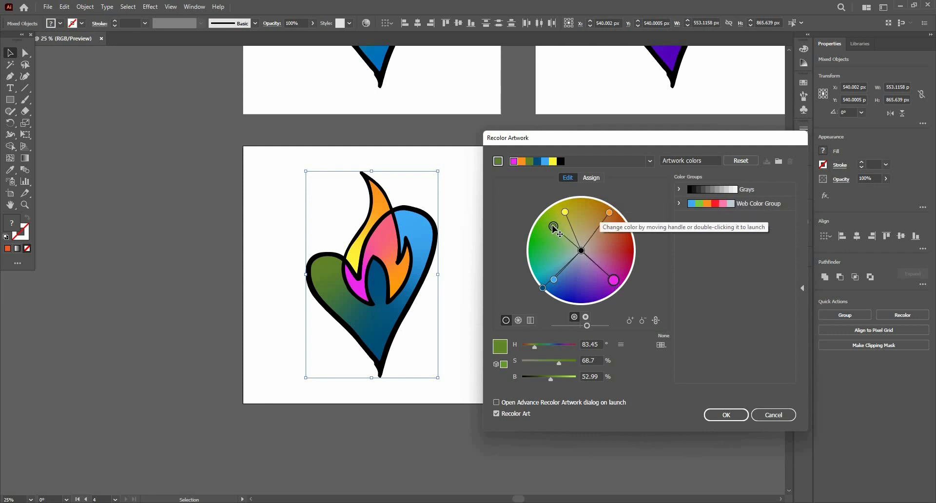
left_click_drag(553, 226, 580, 222)
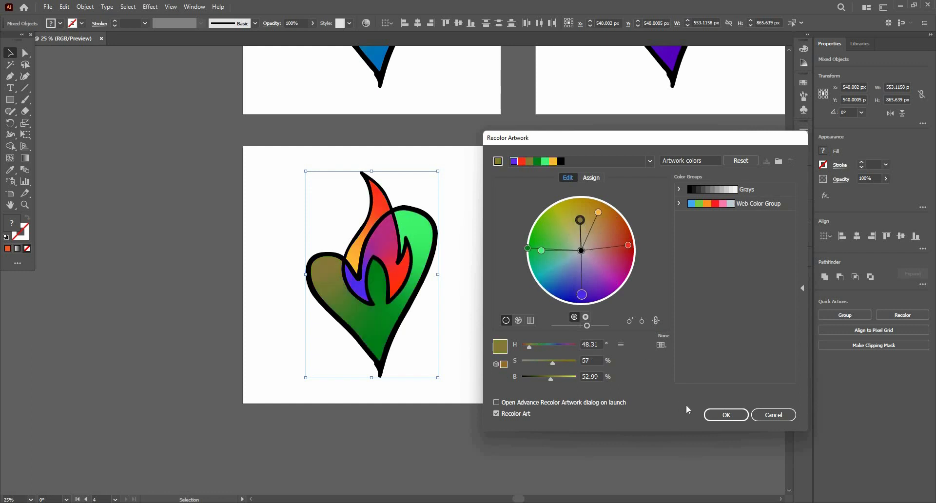
left_click(724, 414)
Recolour the whole lower-right heart, shifting its linked colours together to red, magenta, green and mustard.
left_click_drag(576, 311, 487, 314)
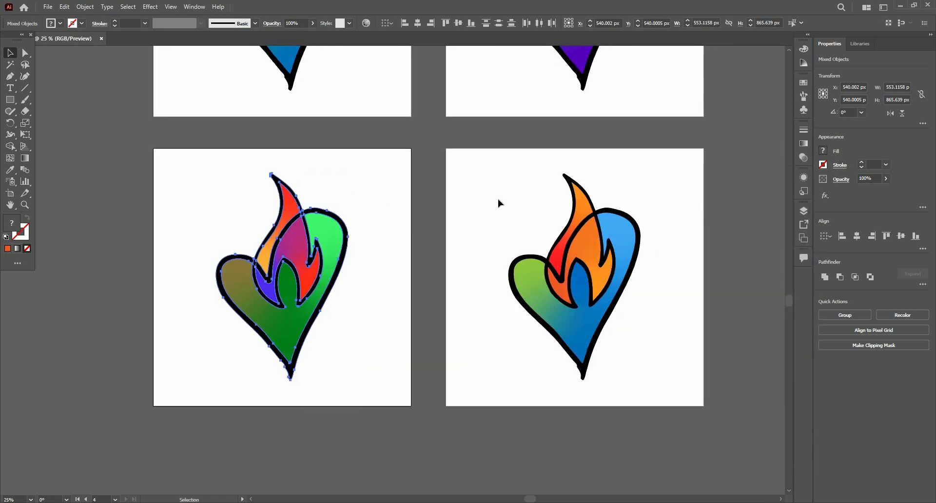
left_click(571, 306)
left_click_drag(687, 384, 502, 189)
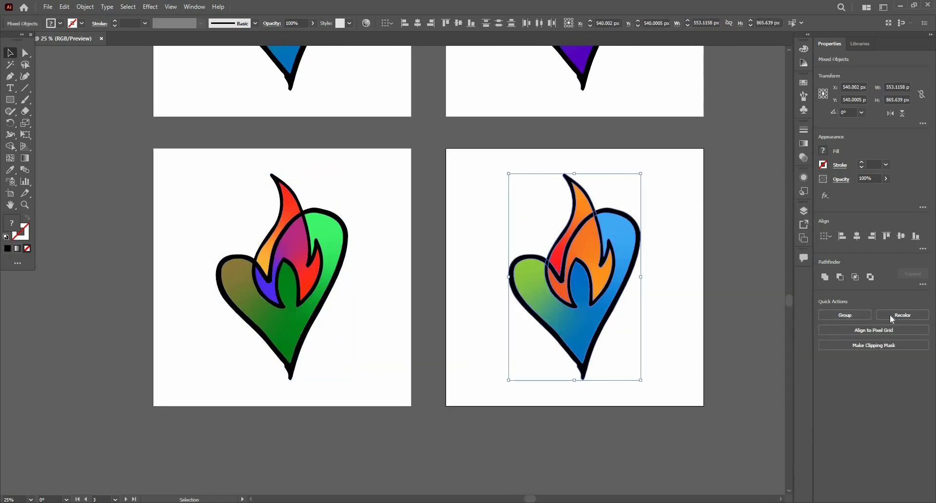
left_click(902, 315)
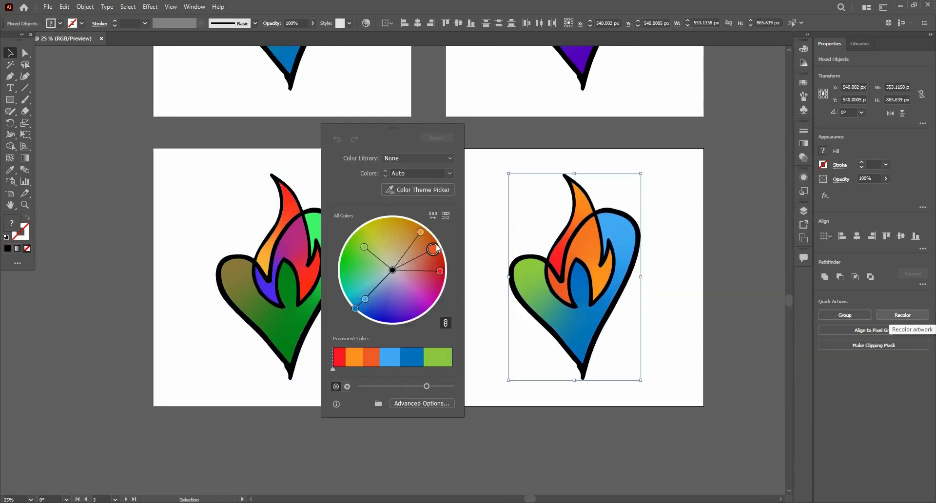
left_click(449, 174)
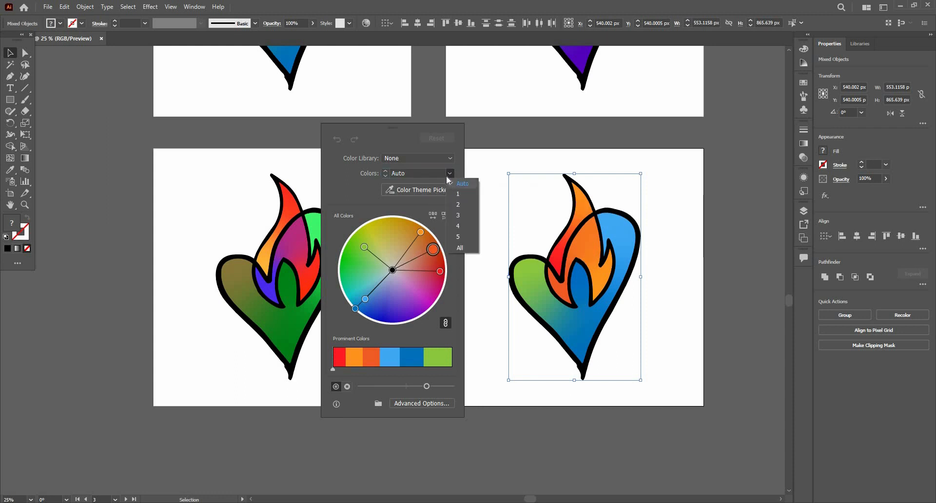
left_click(443, 243)
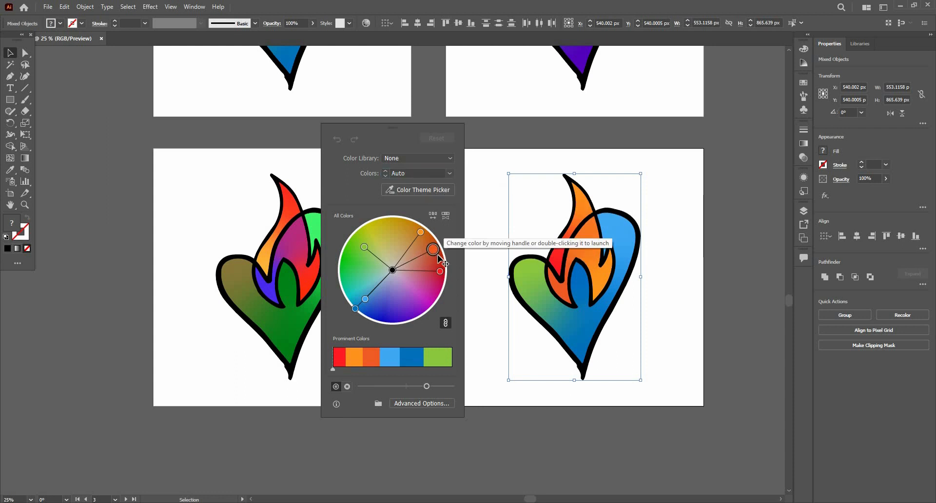
left_click_drag(440, 269, 445, 282)
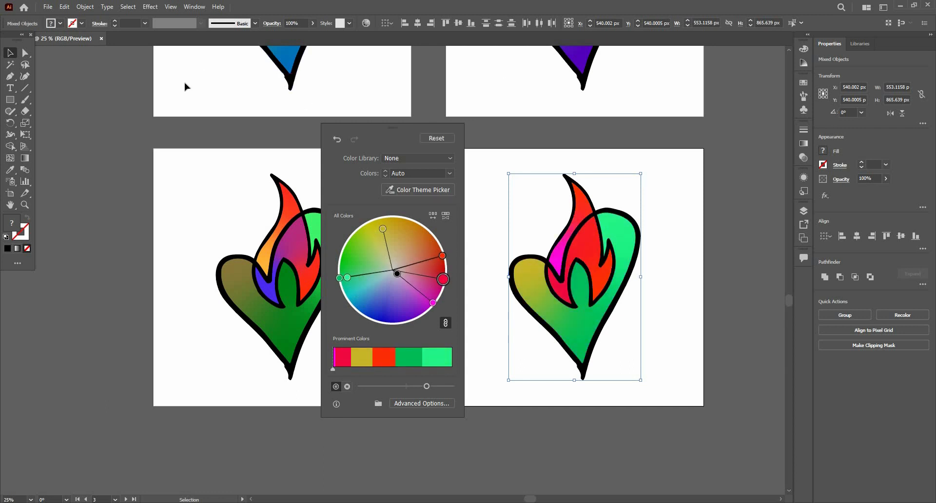
left_click(471, 211)
Clear the selection after checking the four recoloured hearts, and dock the floating toolbar at the workspace edge.
scroll(456, 209, "down", 3)
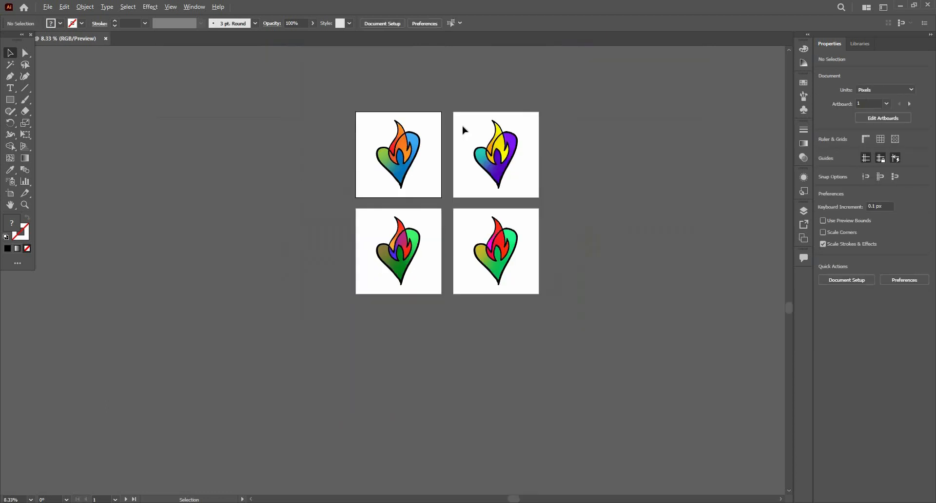
scroll(480, 177, "up", 3)
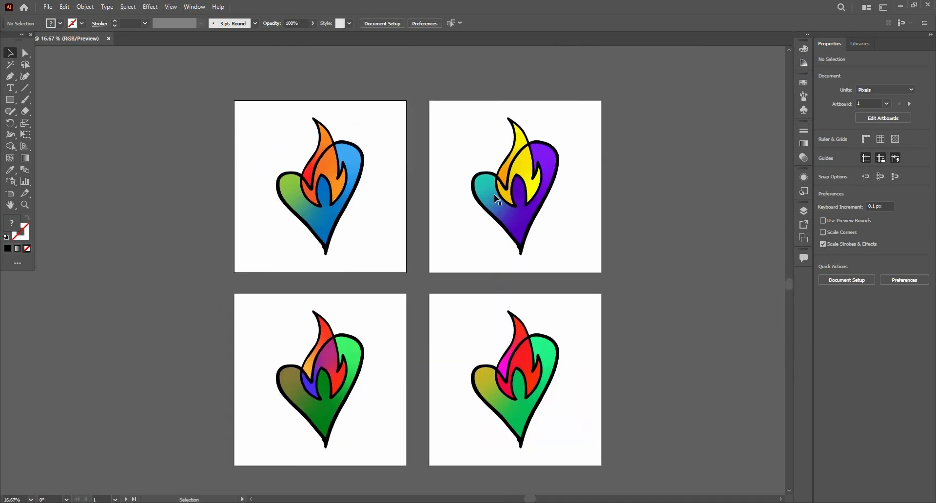
scroll(452, 223, "down", 1)
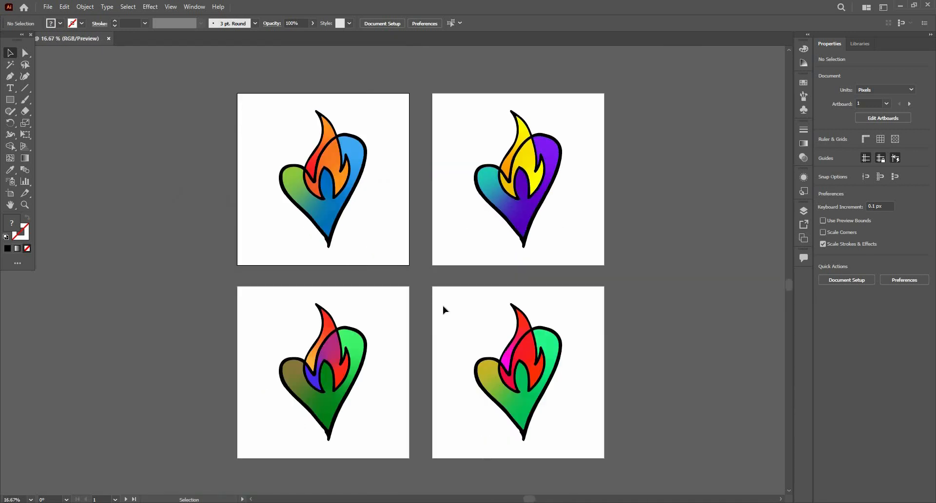
left_click(513, 188)
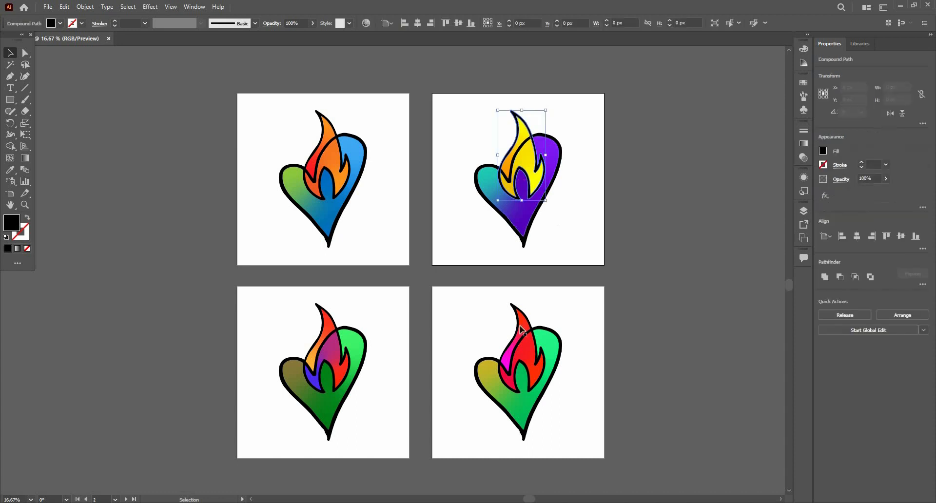
left_click(404, 331)
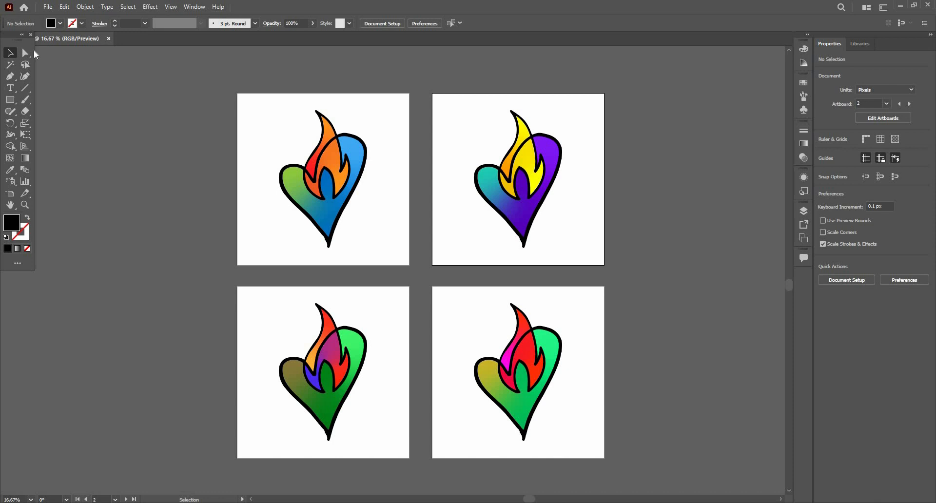
left_click_drag(35, 54, 1, 54)
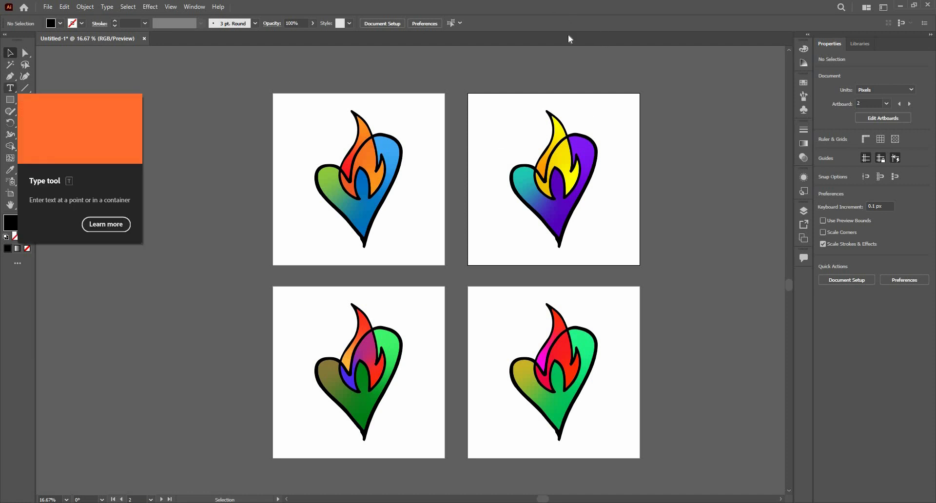
Add the point text "Labour" on the empty canvas beside the purple heart's artboard.
left_click(649, 140)
scroll(684, 139, "up", 5)
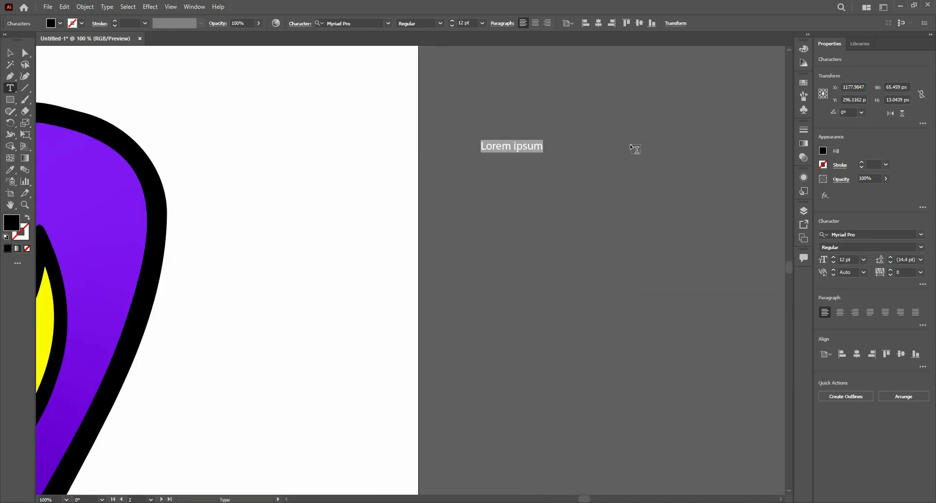
type("Lab")
type("our")
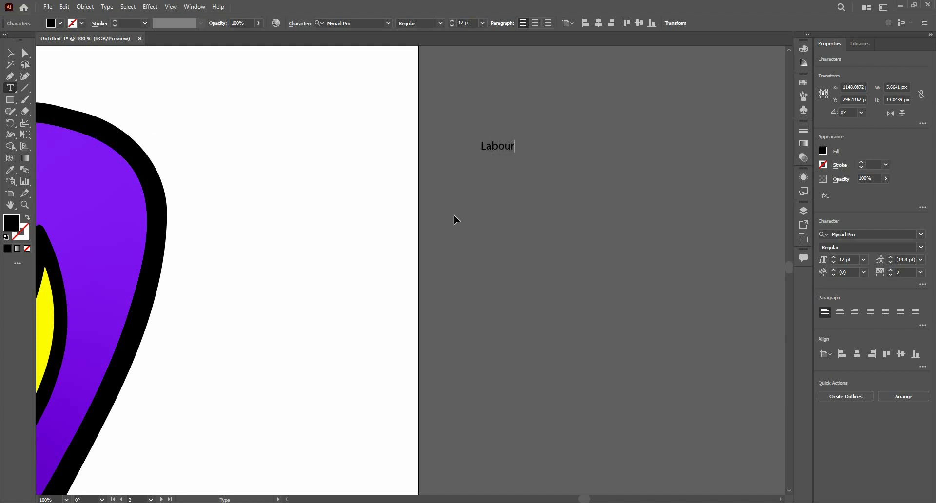
key("Escape")
Misspell the text as "Labovur" and scale it up proportionally to about 74.57 pt.
left_click(510, 151, "shift")
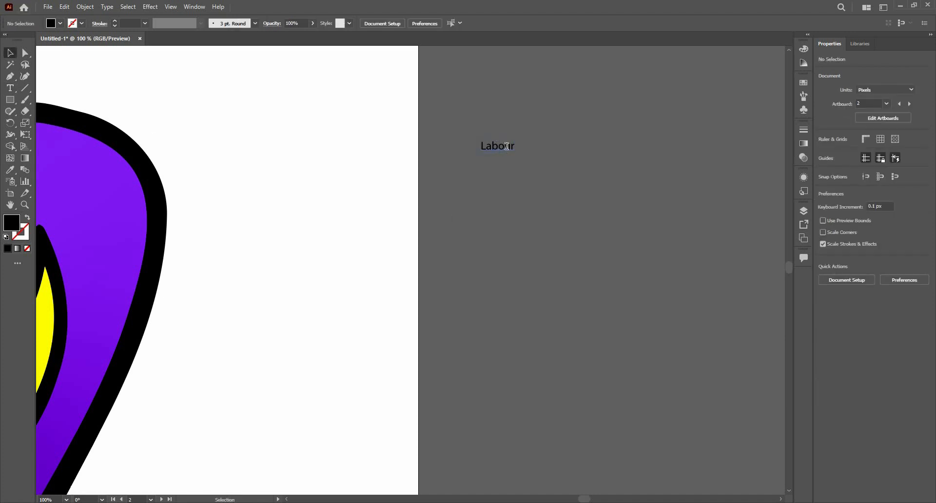
double_click(505, 146)
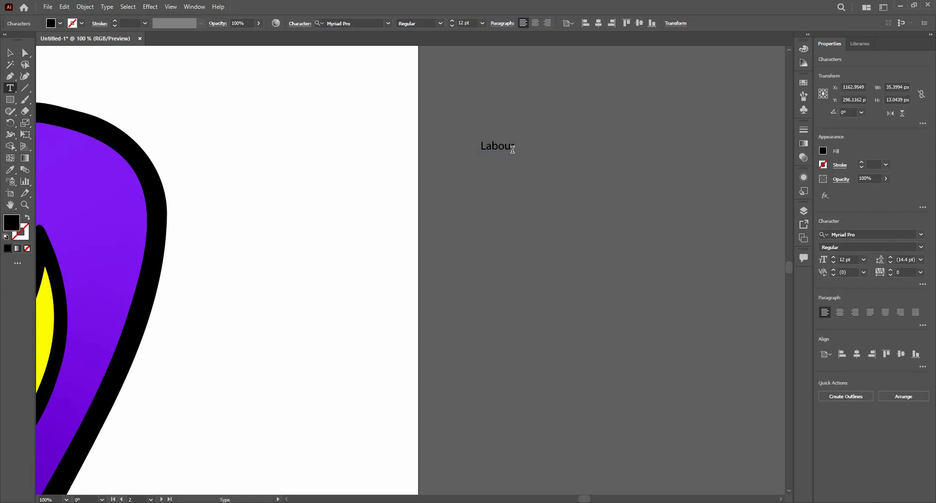
type("v")
key("Escape")
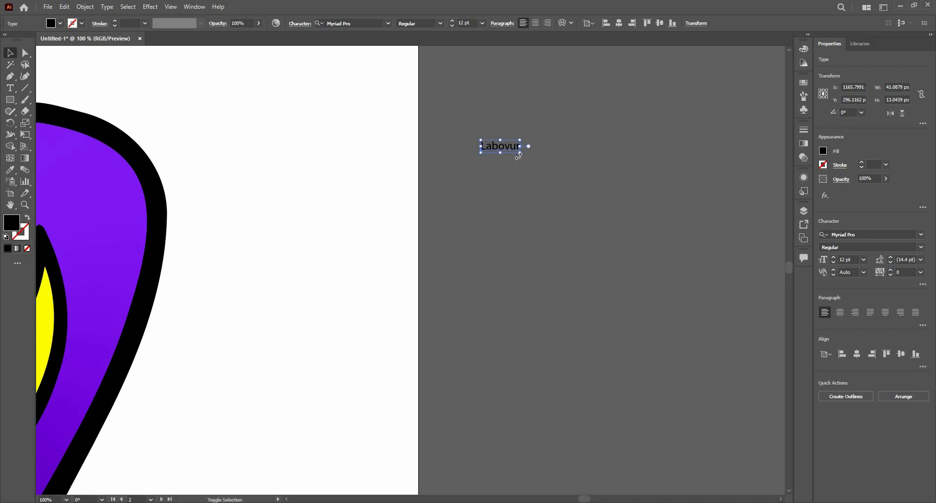
left_click_drag(518, 155, 727, 302)
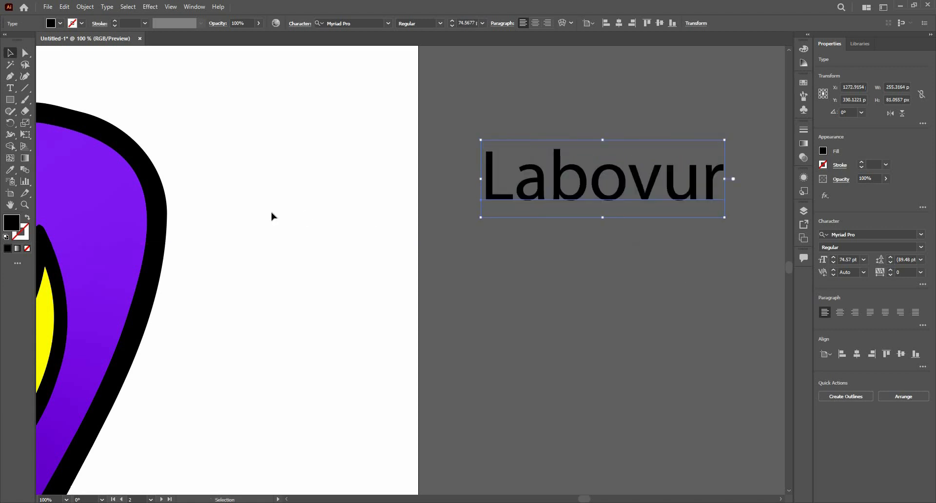
Turn on Auto Spell Check for the "Labovur" text.
scroll(272, 216, "down", 3)
scroll(402, 225, "up", 2)
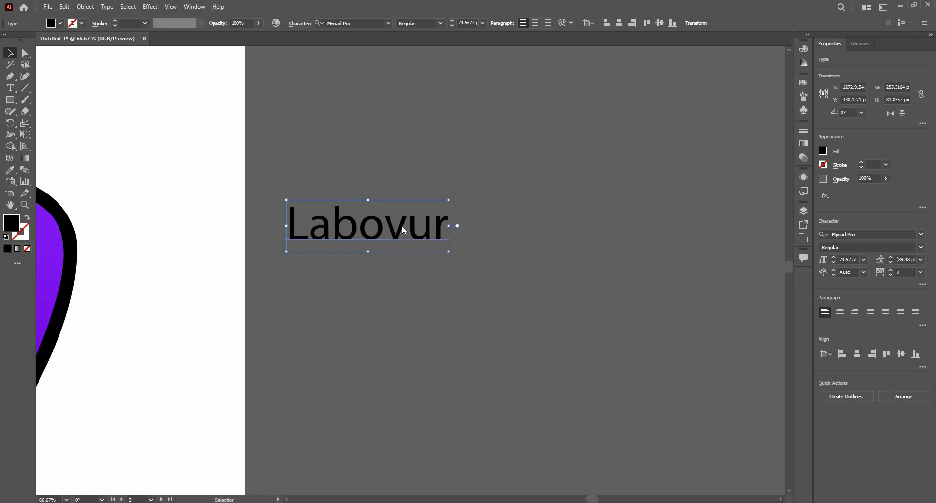
right_click(403, 229)
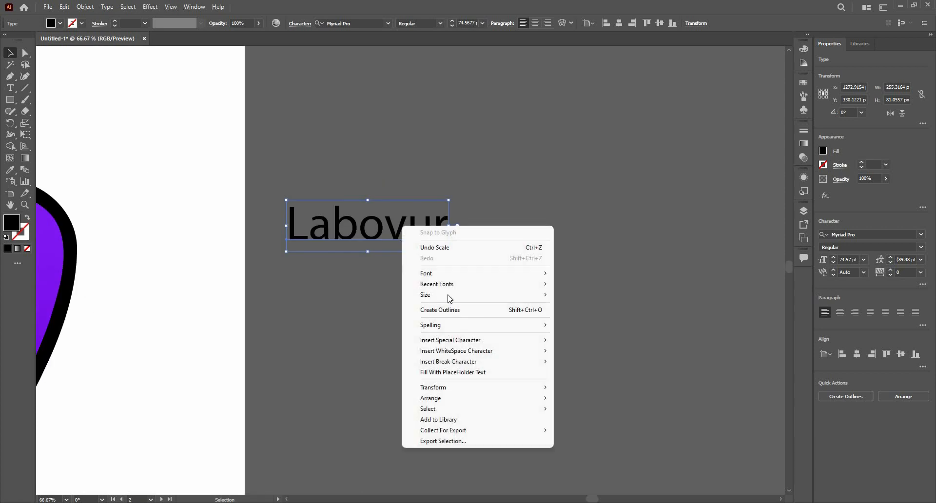
left_click(578, 325)
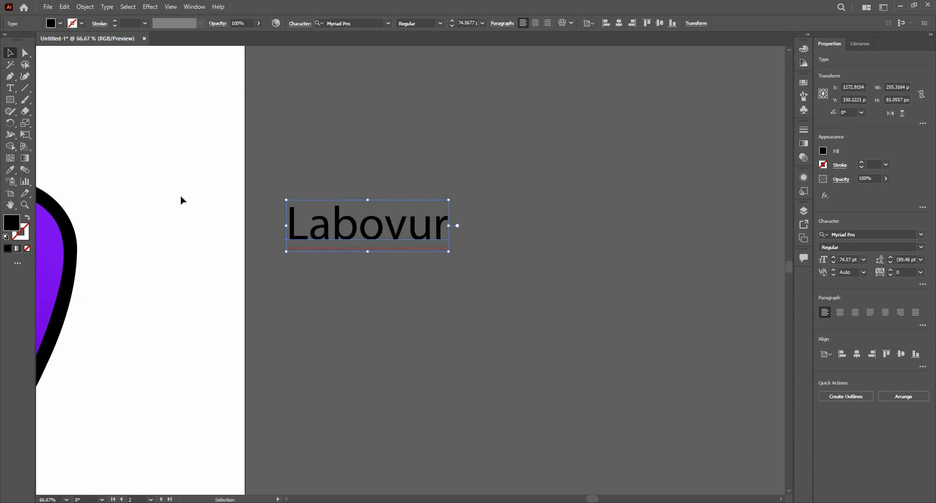
Move the misspelled text across the artboard's edge and replace it with the spelling suggestion "Laborer".
scroll(350, 236, "up", 1)
left_click_drag(361, 235, 166, 171)
left_click_drag(194, 178, 415, 241)
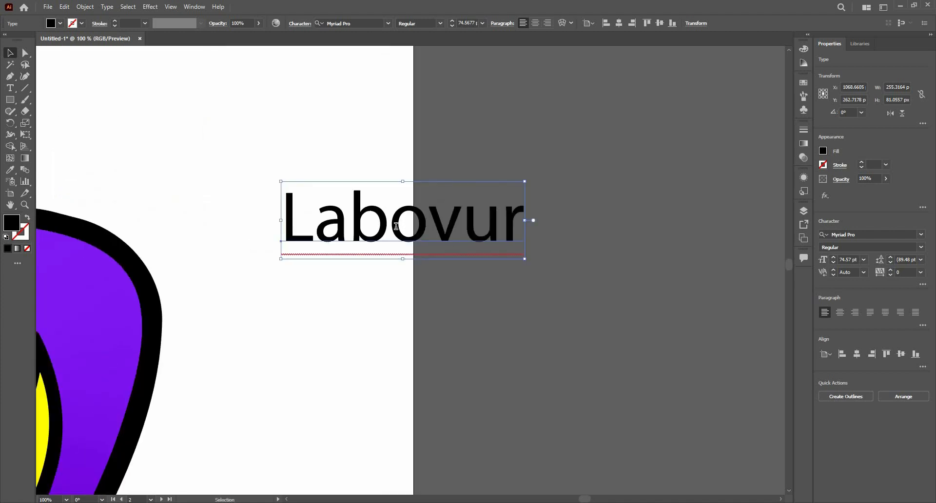
double_click(395, 226)
right_click(396, 227)
key("Escape")
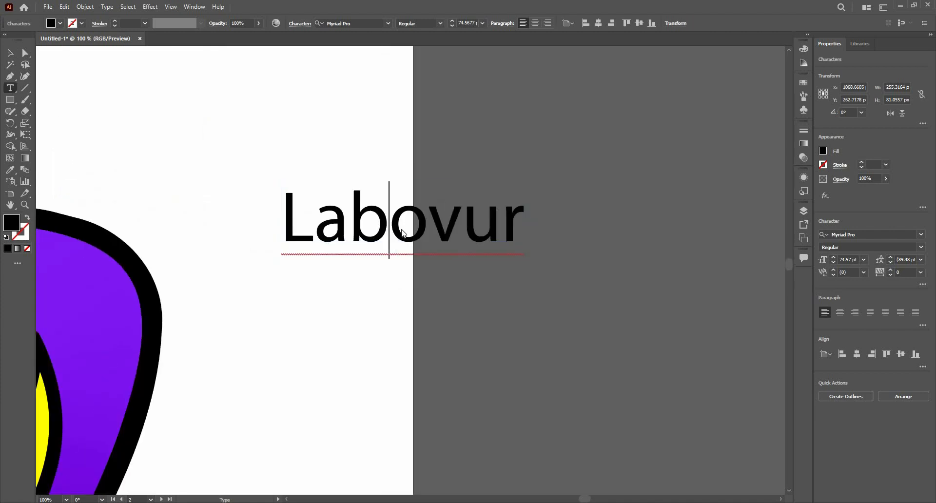
right_click(401, 230)
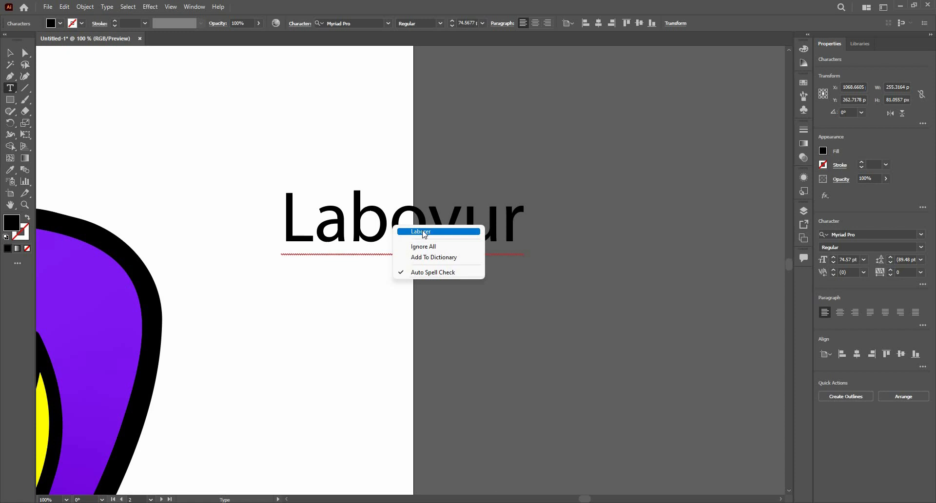
left_click(418, 231)
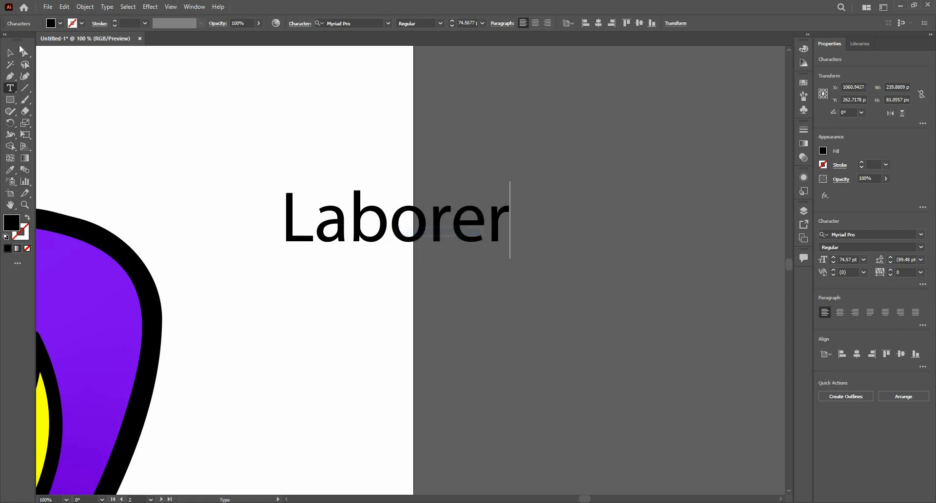
Move the "Laborer" text fully inside the purple heart's artboard, and delete it.
left_click(6, 54)
scroll(244, 119, "down", 3)
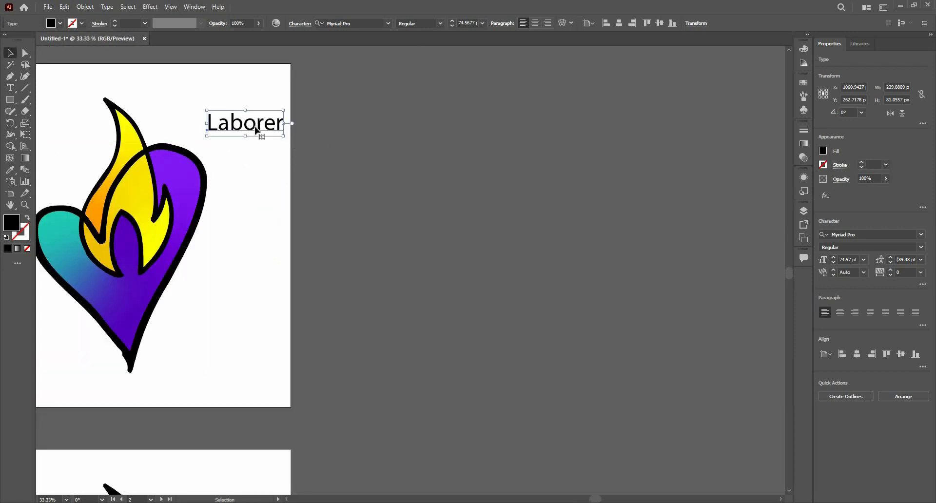
scroll(414, 169, "down", 1)
scroll(281, 229, "down", 2)
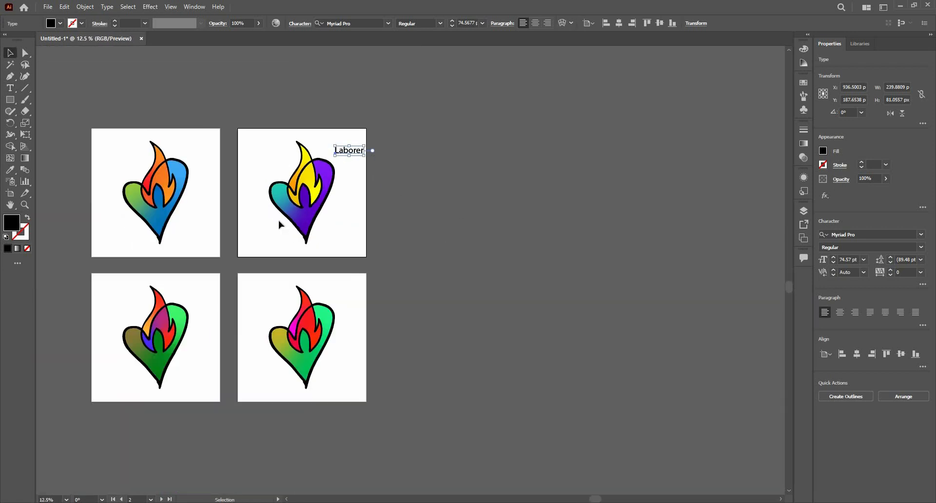
key("ctrl+0")
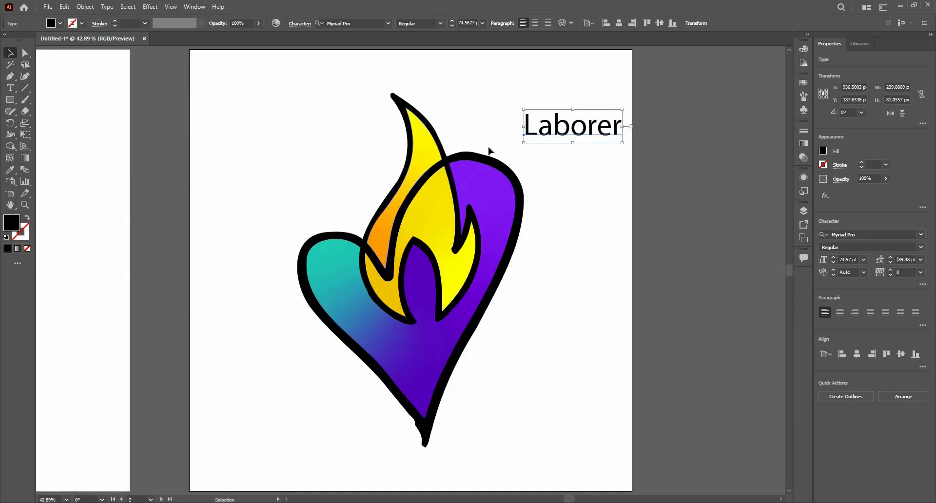
scroll(489, 149, "down", 4)
scroll(459, 176, "up", 1)
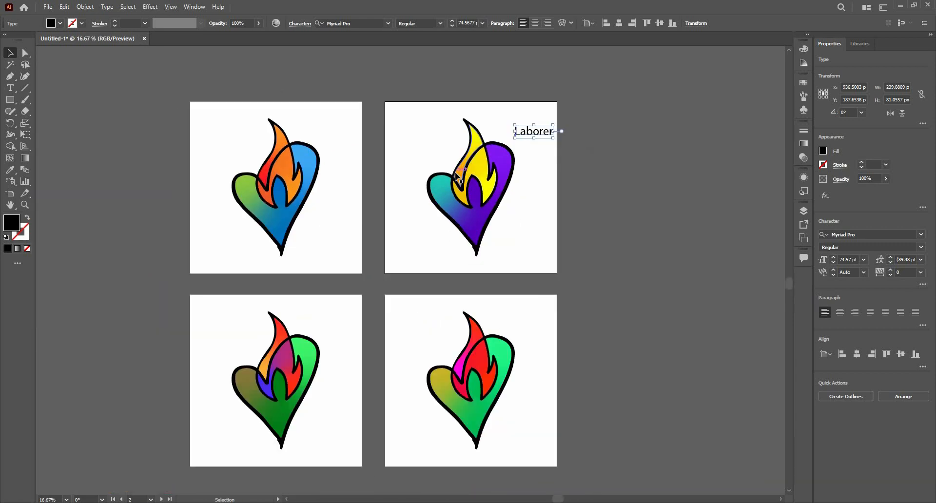
key("Delete")
Draw a 1080 × 1080 px rectangle covering the upper-left artboard and send it behind the heart.
scroll(335, 130, "up", 2)
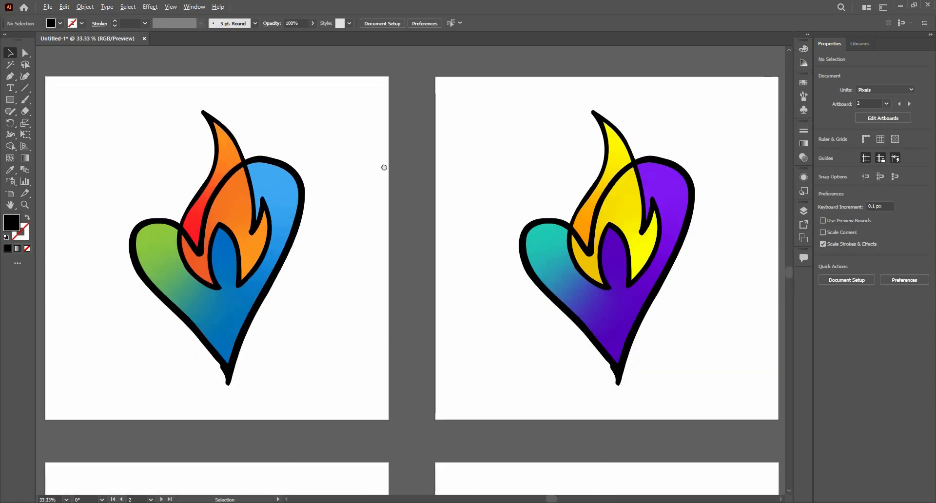
scroll(225, 162, "left", 2)
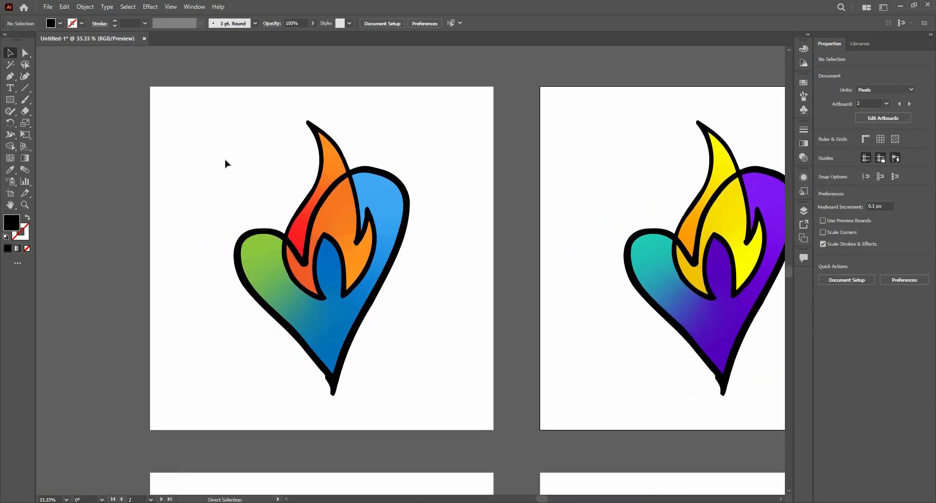
key("ctrl+0")
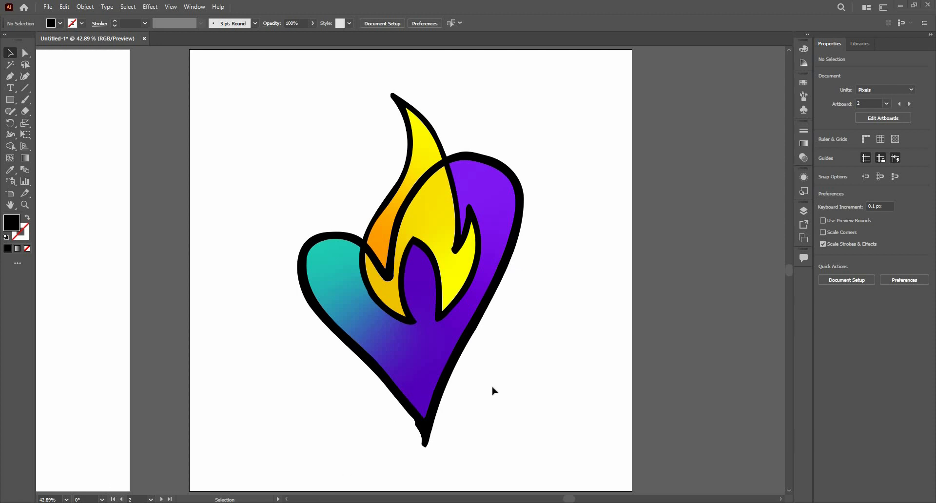
scroll(491, 387, "down", 2)
left_click_drag(386, 415, 532, 241)
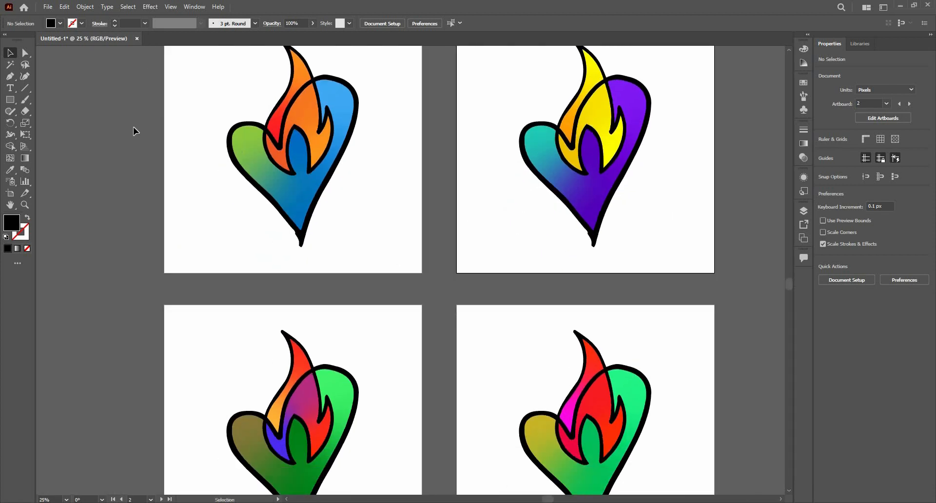
left_click(9, 100)
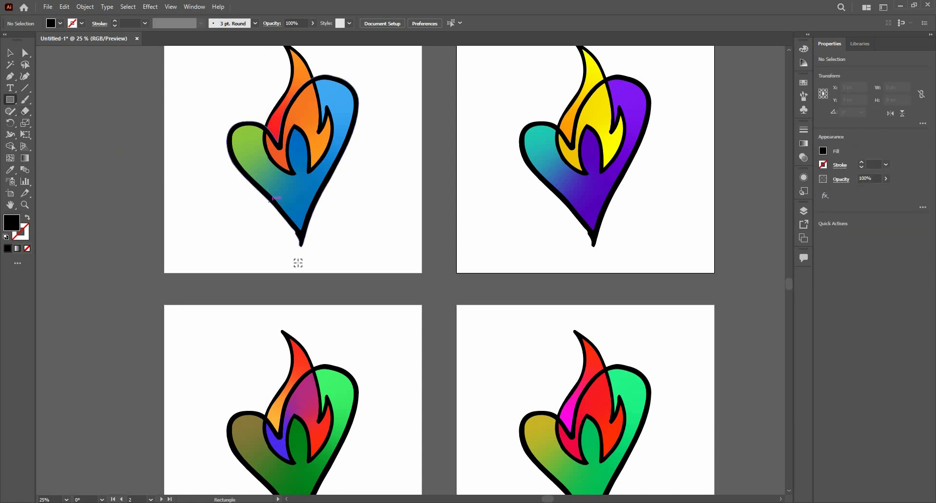
scroll(242, 94, "down", 1)
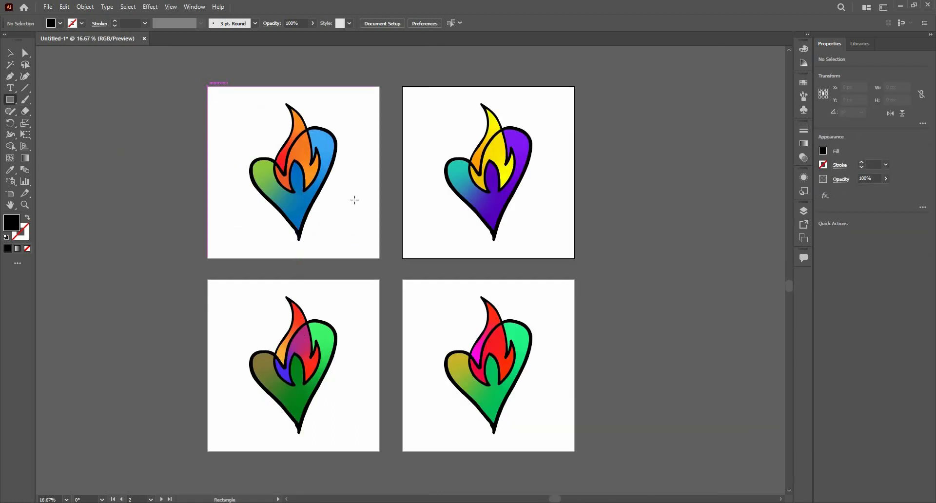
left_click_drag(208, 87, 379, 250)
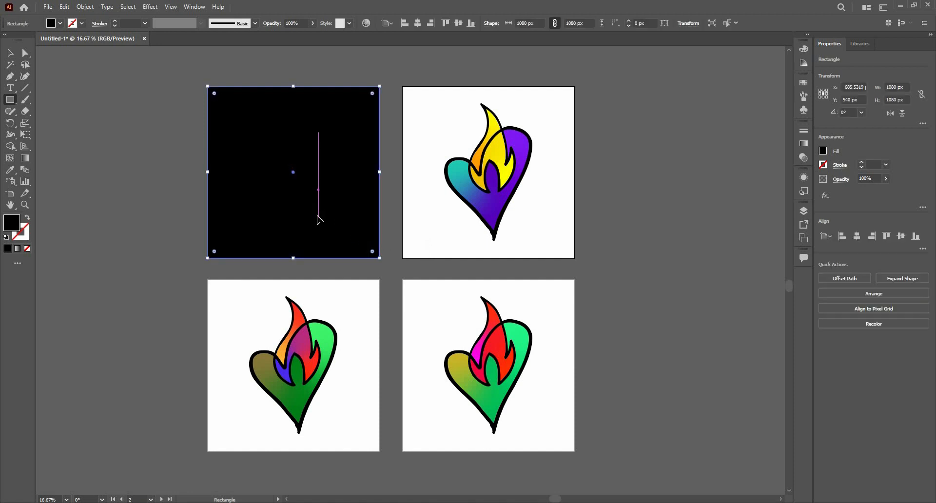
key("ctrl+shift+bracketleft")
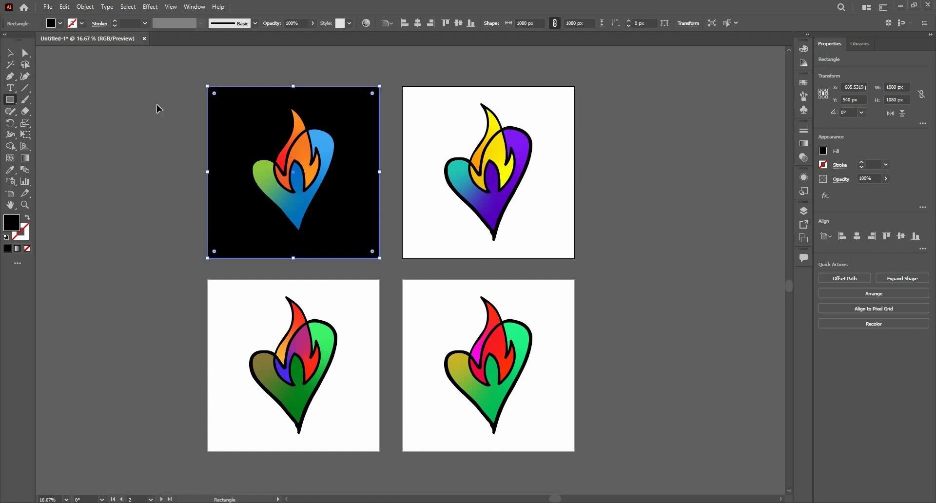
Fill the upper-left background rectangle with the medium teal-green swatch.
key("v")
left_click(823, 151)
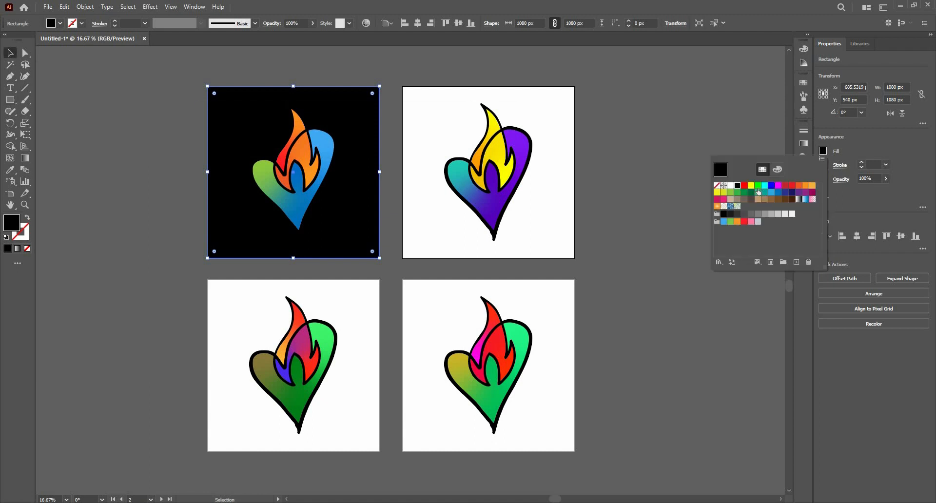
left_click(758, 186)
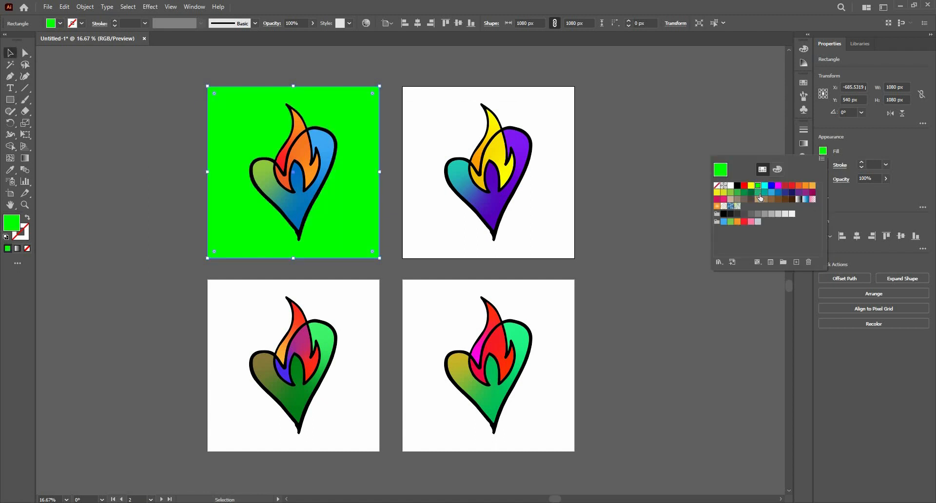
left_click(758, 192)
left_click(13, 52)
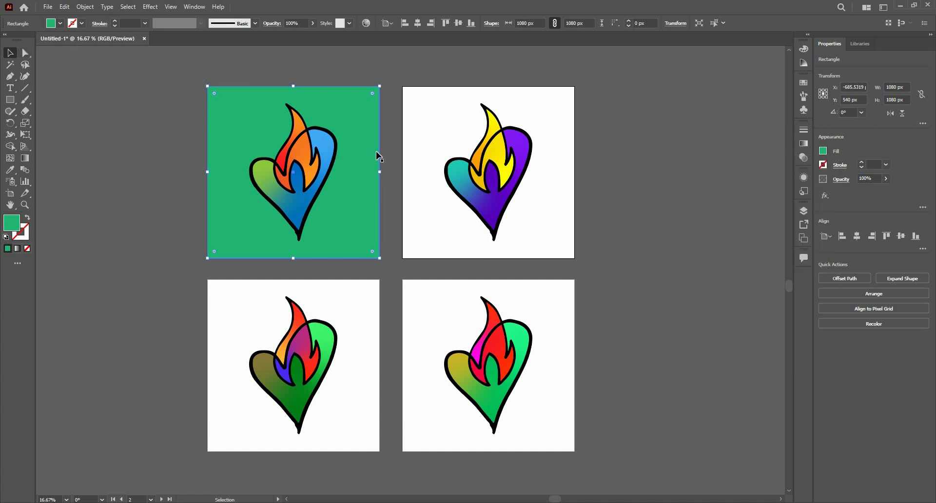
Duplicate the teal-green background rectangle onto the other three artboards, aligning each copy with its artboard.
left_click_drag(353, 215, 453, 221)
left_click(357, 224, "shift")
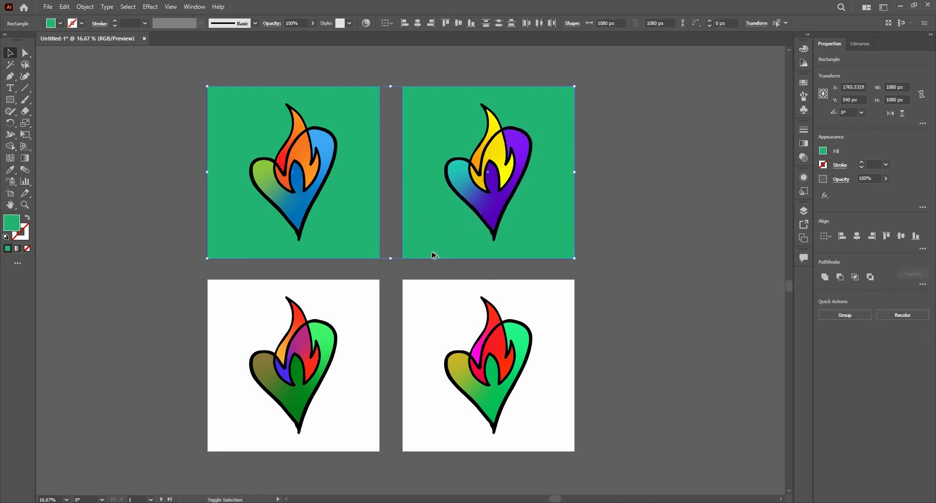
left_click_drag(425, 362, 423, 418)
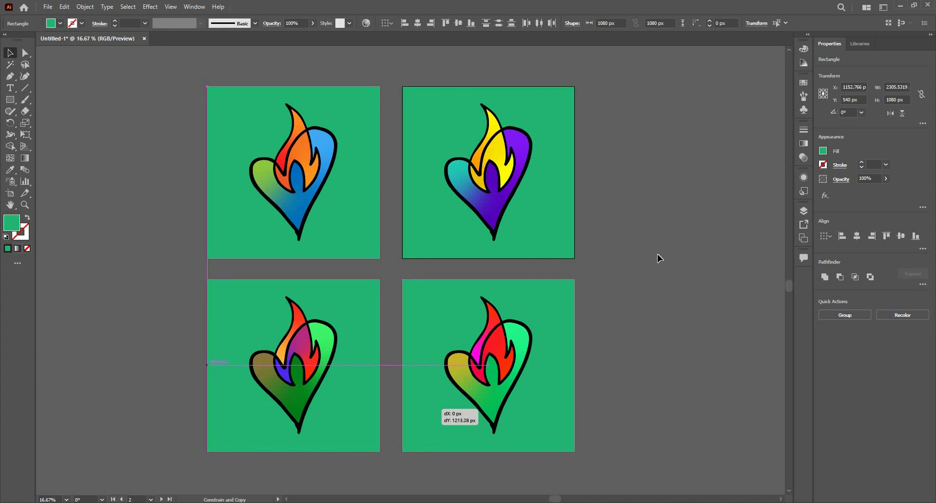
left_click(590, 201)
Fill the background rectangle behind the purple and yellow heart with the bright orange swatch.
left_click(558, 201)
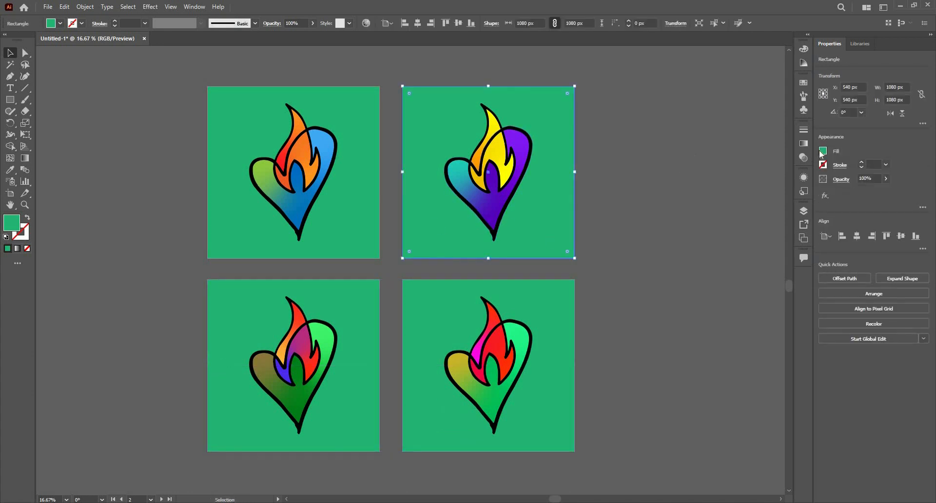
left_click(823, 150)
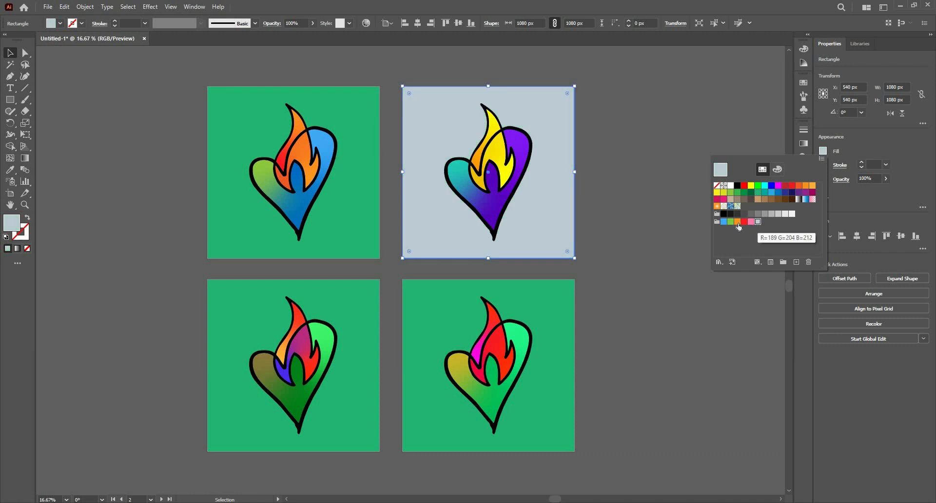
left_click(738, 222)
Fill the lower-right artboard's background rectangle with the light blue swatch R=63 G=169 B=245.
left_click(573, 328)
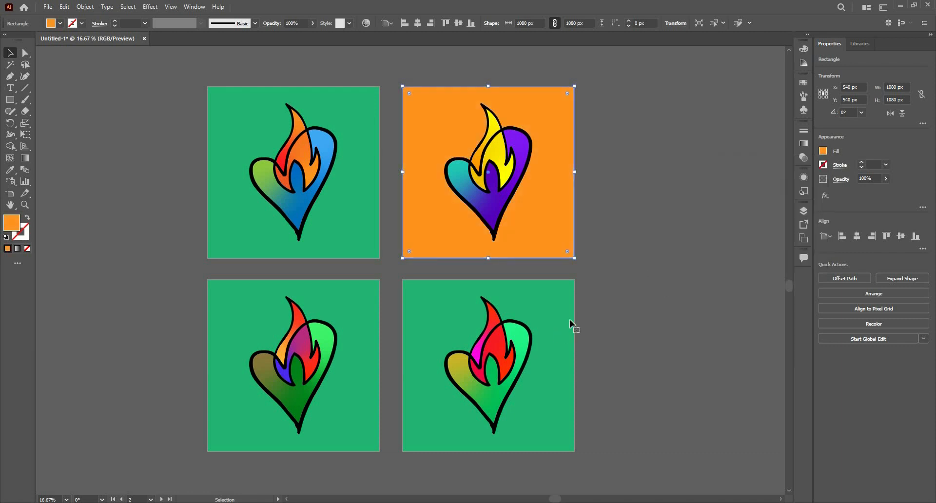
left_click(569, 320)
left_click(823, 150)
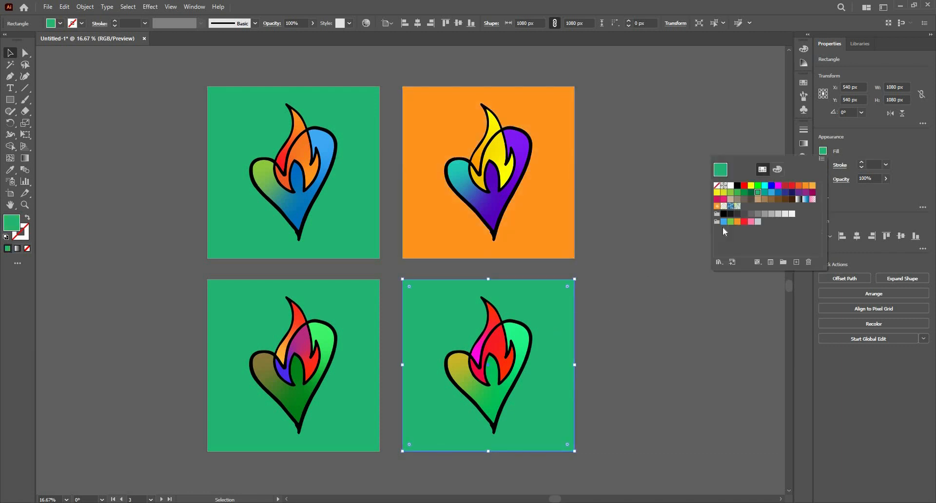
left_click(730, 222)
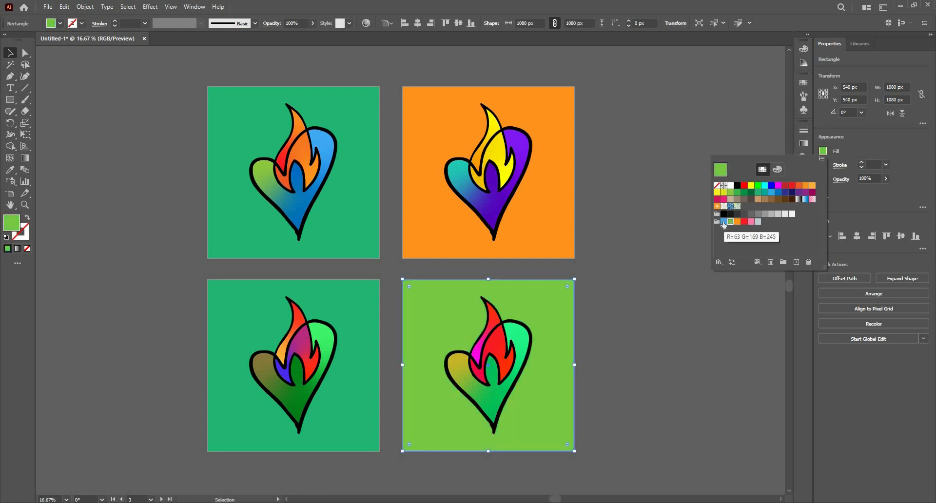
left_click(723, 221)
Try red and orange swatches on the lower-left background rectangle, and fill it with the dark magenta swatch R=158 G=0 B=93.
left_click(361, 294)
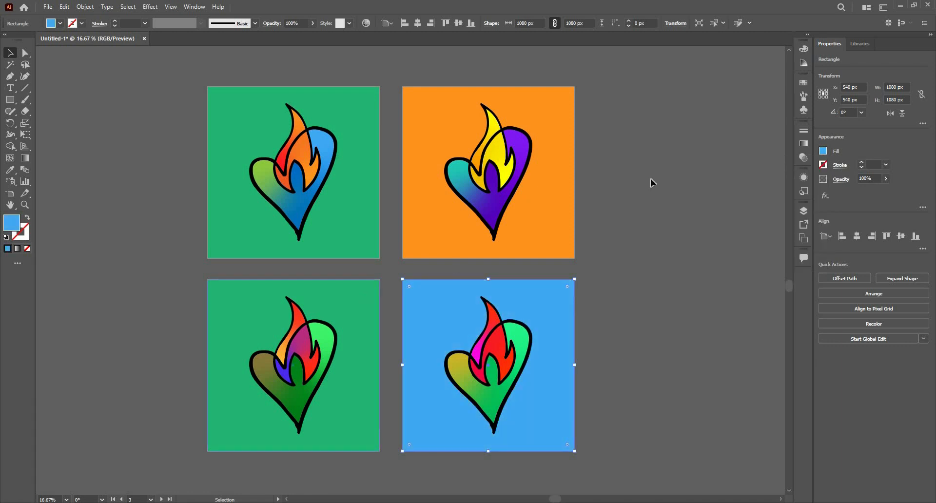
left_click(822, 152)
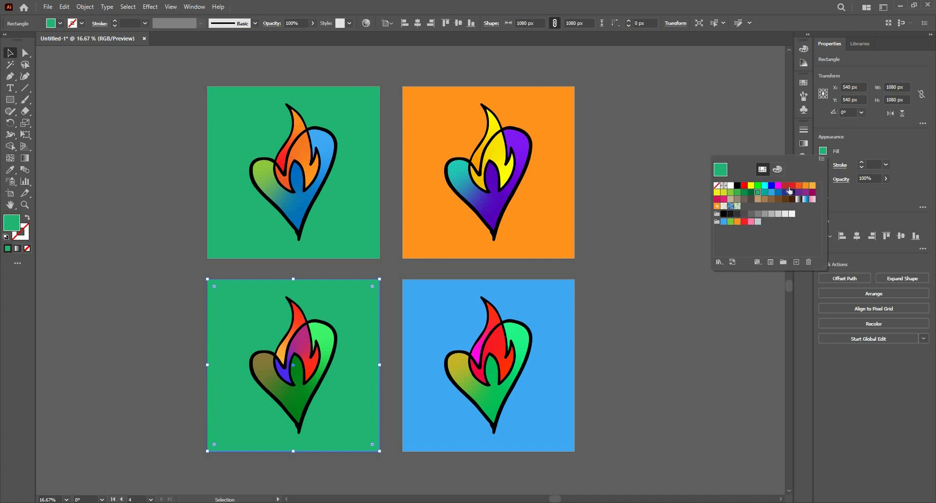
left_click(791, 186)
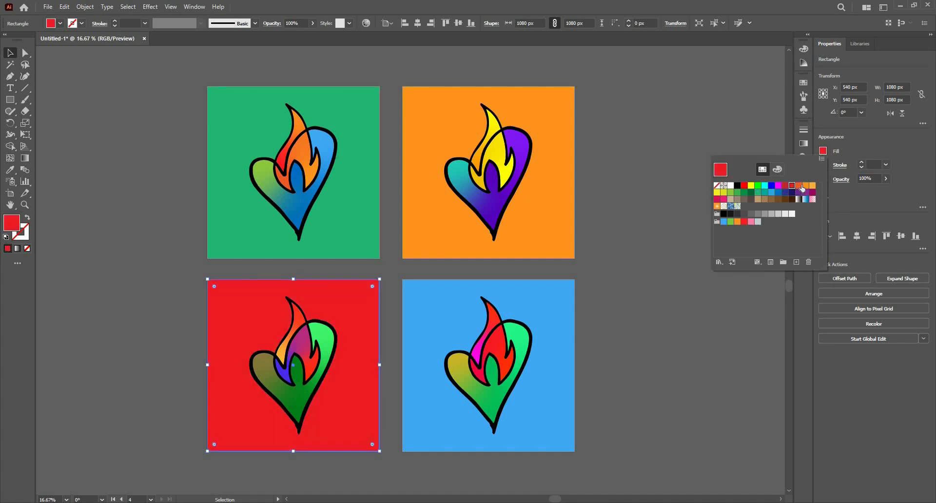
left_click(798, 186)
left_click(805, 185)
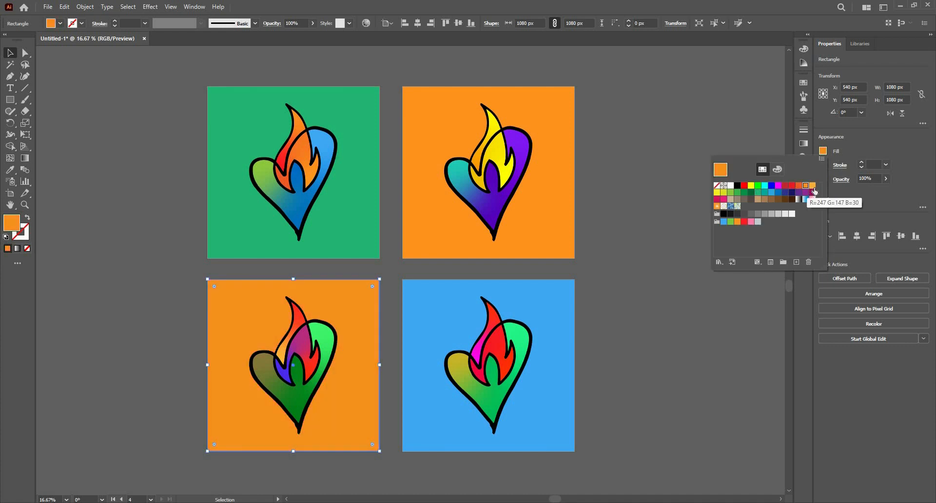
left_click(812, 186)
left_click(812, 192)
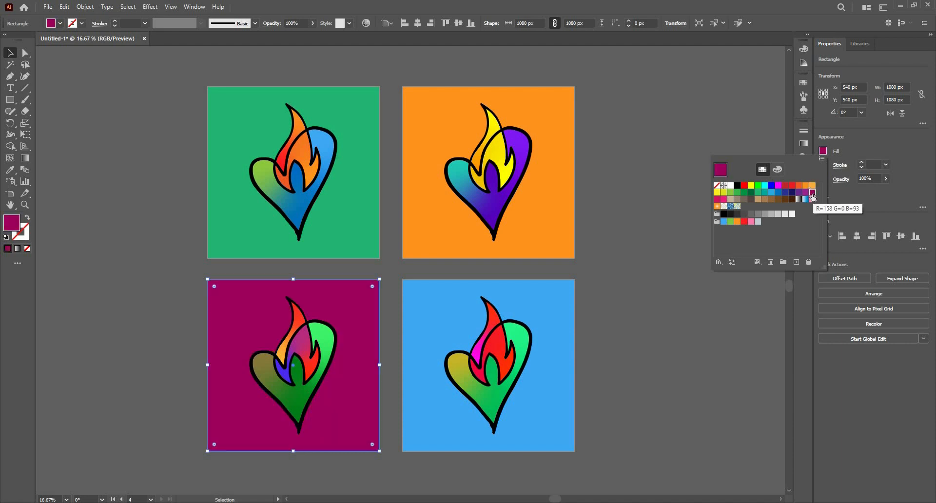
left_click(645, 179)
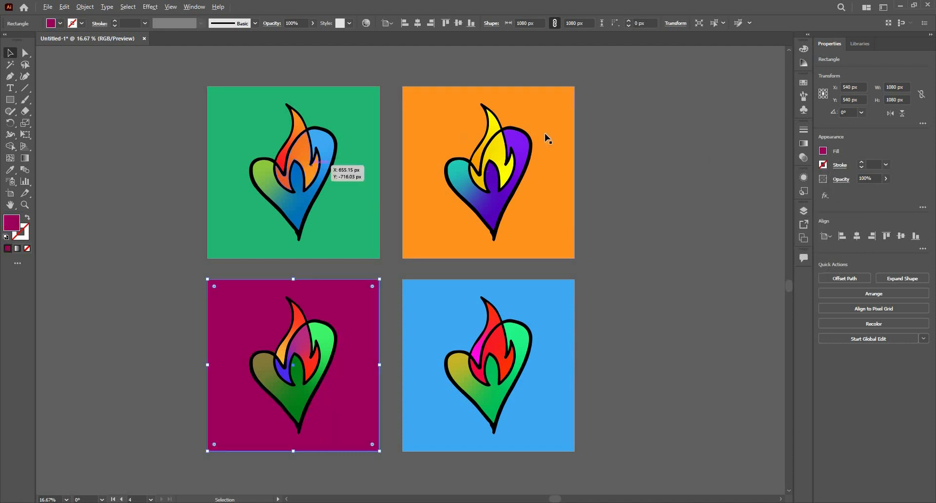
Lock the orange background rectangle behind the purple and yellow heart.
scroll(312, 167, "up", 2)
scroll(424, 119, "down", 1)
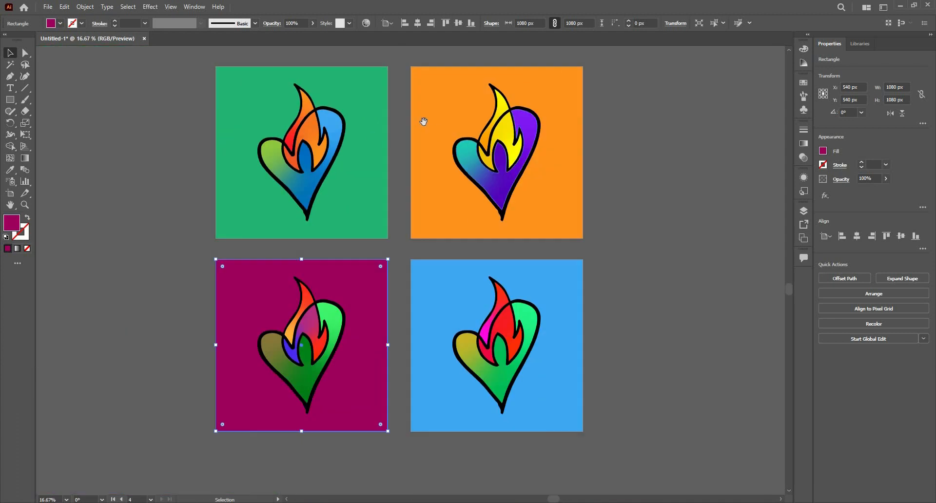
scroll(403, 144, "up", 3)
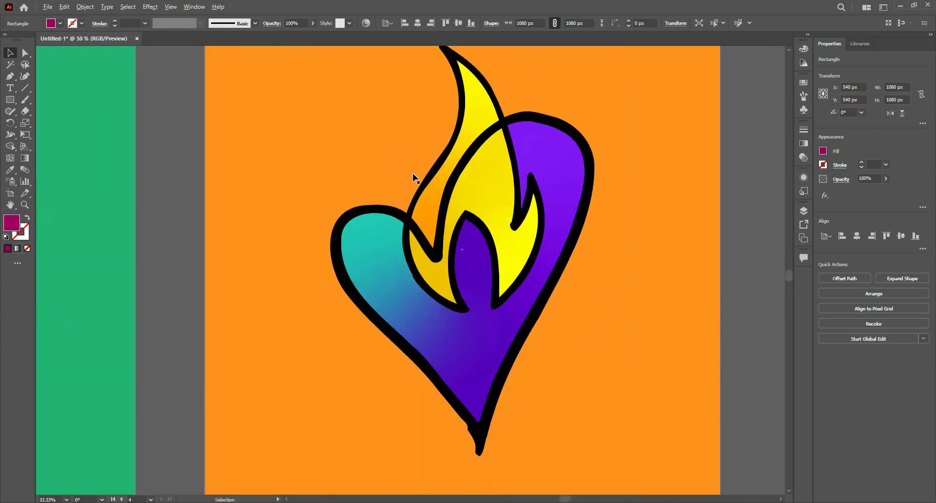
left_click_drag(449, 183, 411, 221)
scroll(414, 214, "down", 1)
left_click(441, 214)
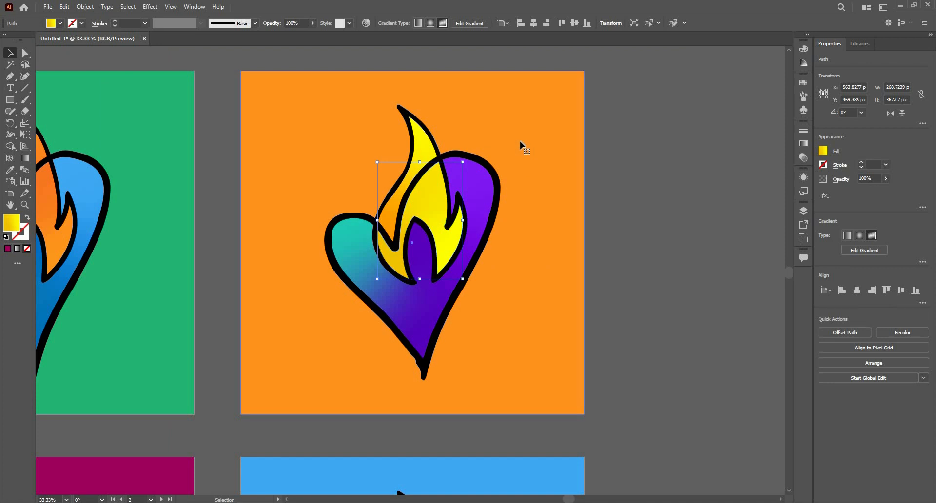
left_click(519, 141)
right_click(541, 103)
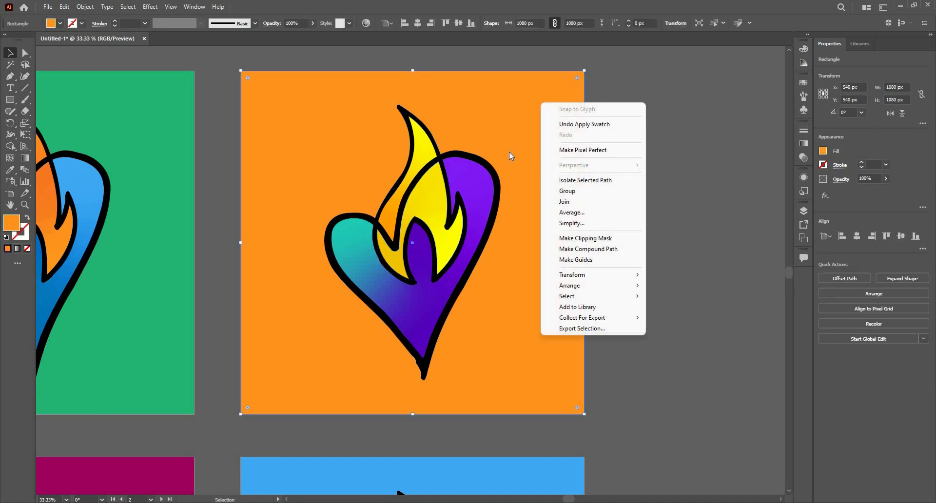
left_click(536, 87)
left_click(536, 86)
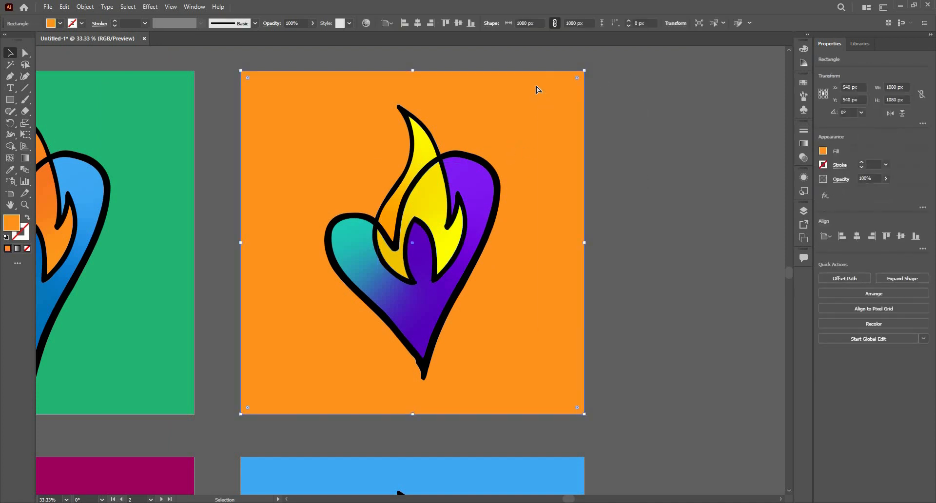
key("ctrl+2")
left_click(531, 98)
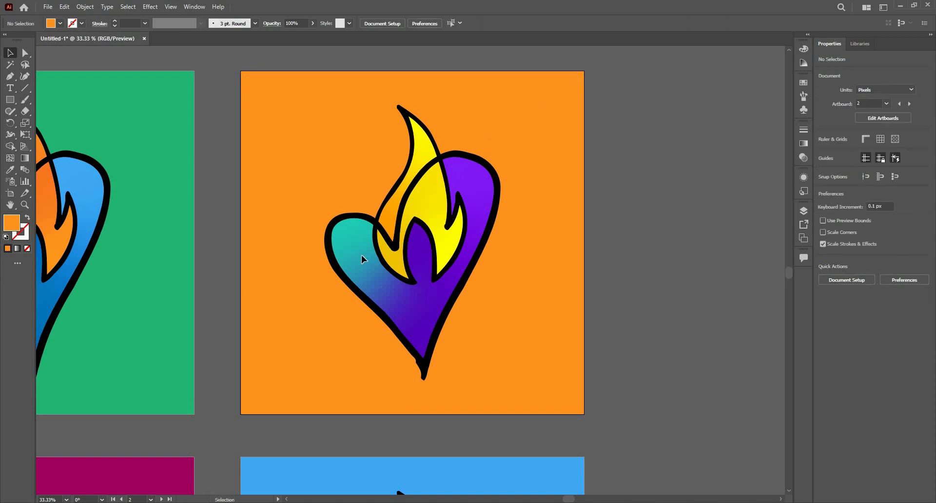
Select all the purple and yellow heart's artwork on its artboard and group it.
key("ctrl+alt+a")
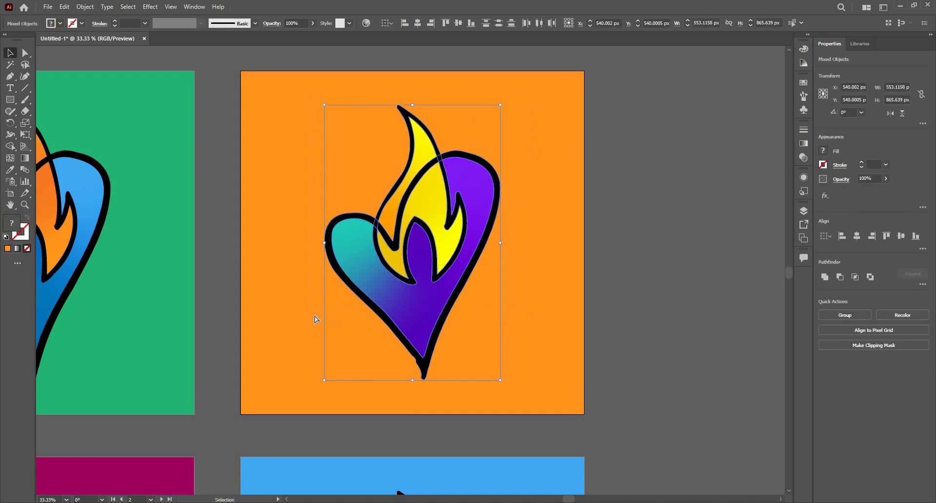
key("ctrl+g")
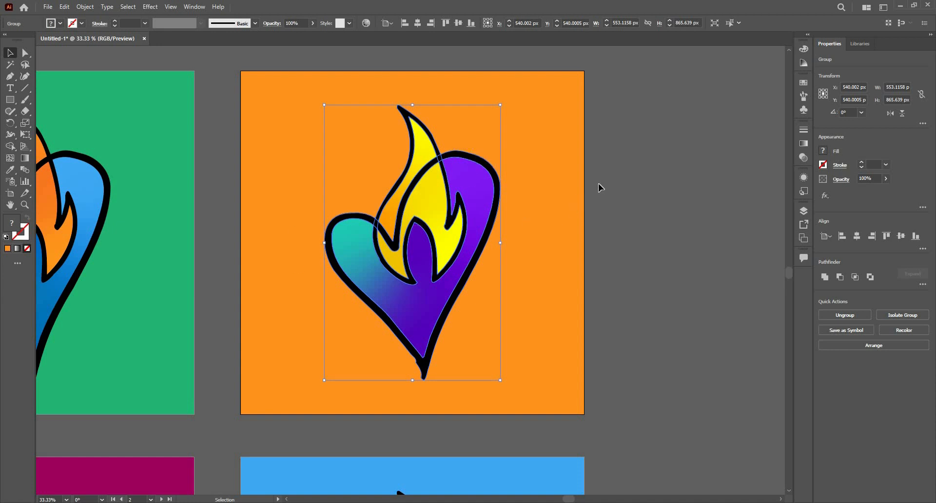
key("ctrl+shift+a")
key("ctrl+alt+a")
Add a Multiply drop shadow to the purple heart group with 60% opacity and 0 px X and Y offsets.
left_click(151, 6)
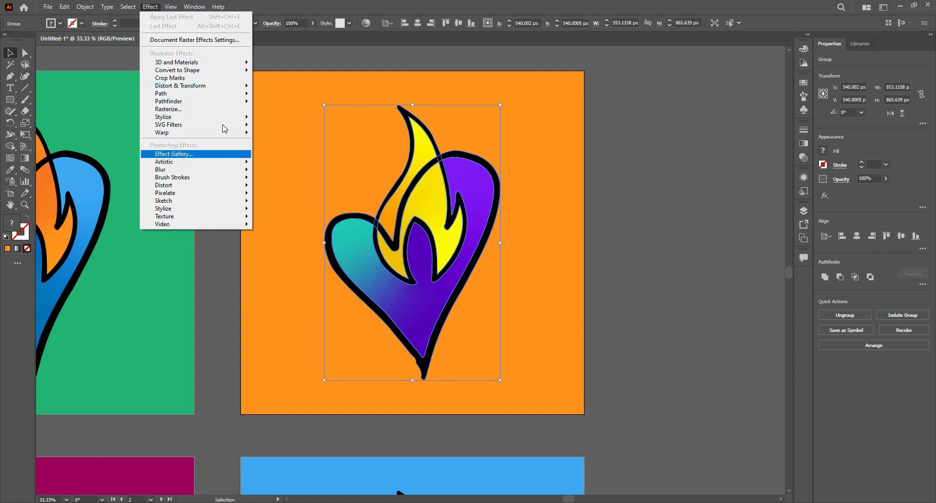
mouse_move(241, 117)
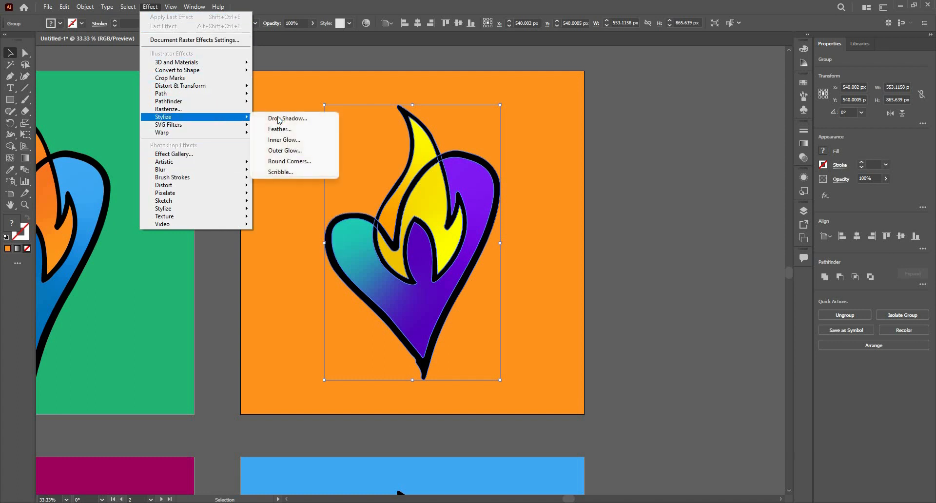
left_click(279, 119)
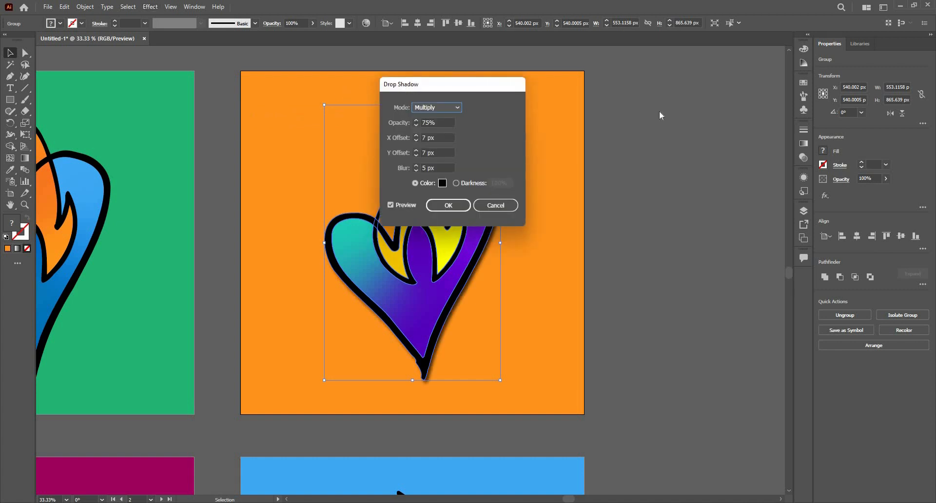
left_click_drag(443, 85, 688, 111)
key("Tab")
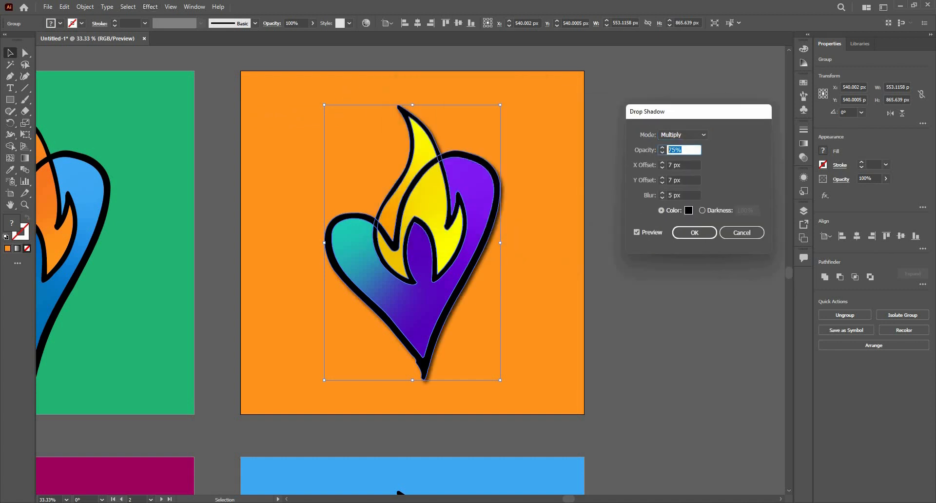
type("60")
key("Tab")
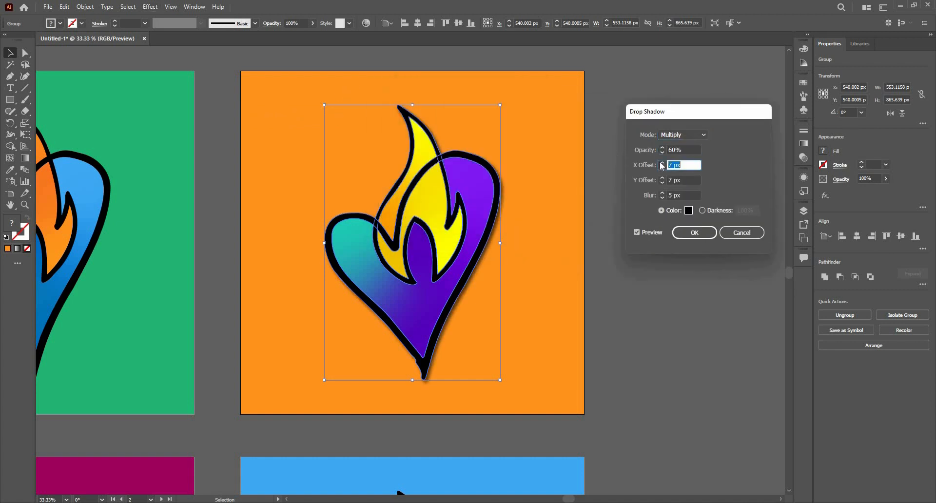
type("0")
key("Tab")
type("0")
key("Tab")
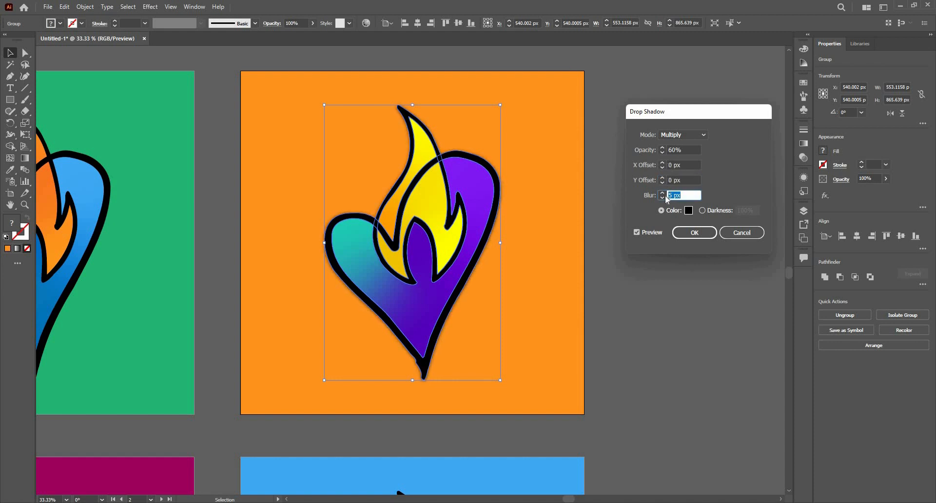
Raise the heart's drop shadow blur to 10 px.
left_click(662, 193)
left_click(663, 193)
left_click(663, 193)
left_click(662, 193)
left_click(662, 193)
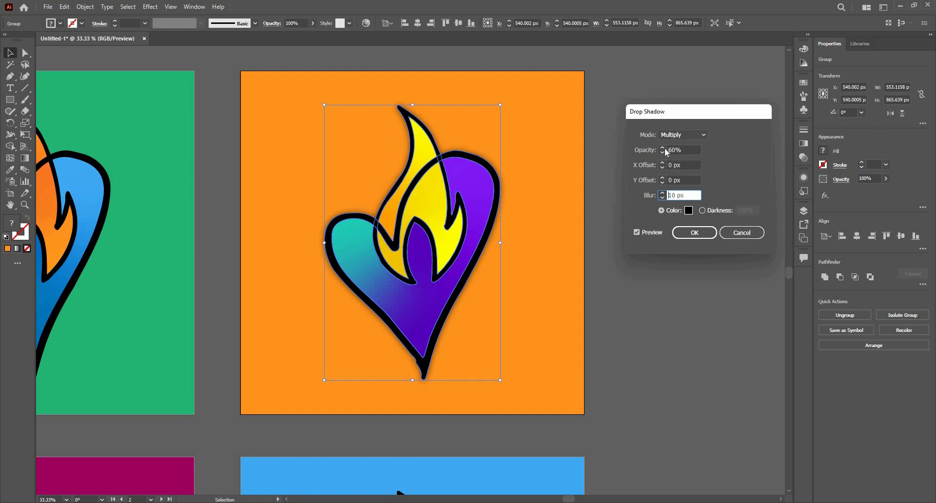
Try a drop shadow opacity of 70%, and set it back to 60%.
left_click_drag(688, 151, 620, 151)
type("70")
key("Tab")
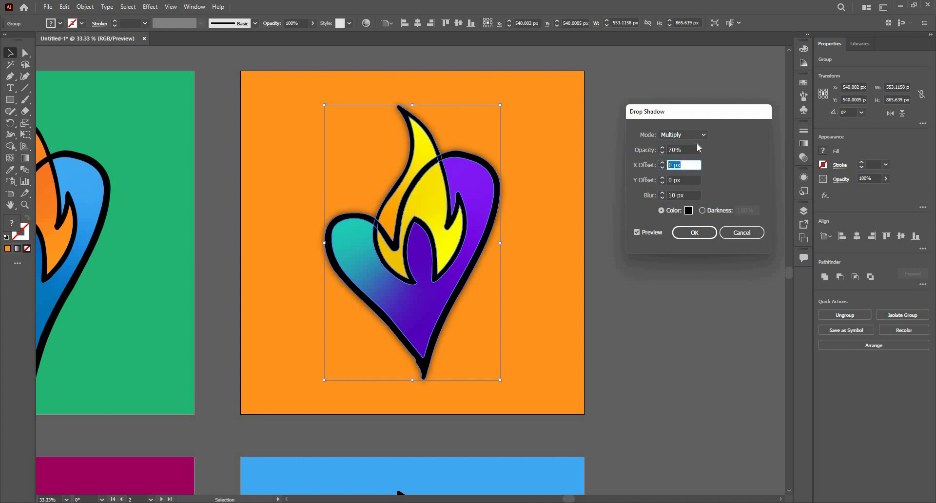
key("shift+Tab")
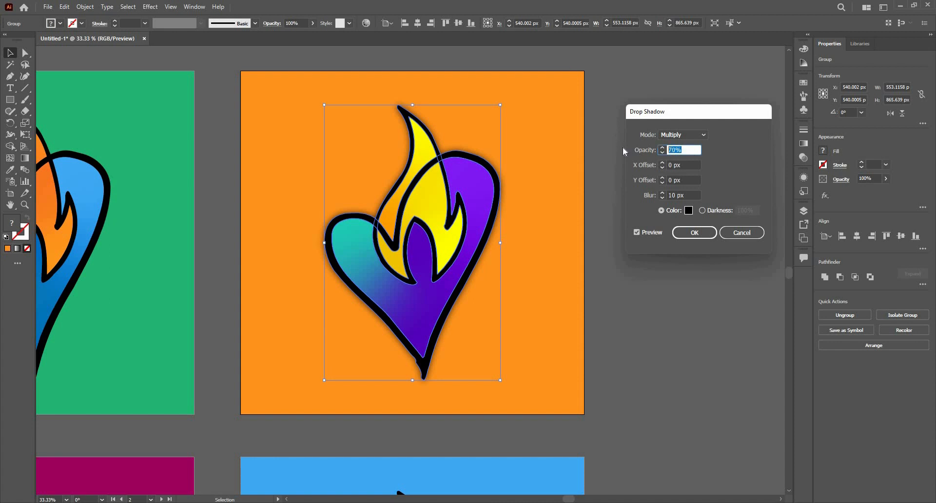
type("60")
key("Tab")
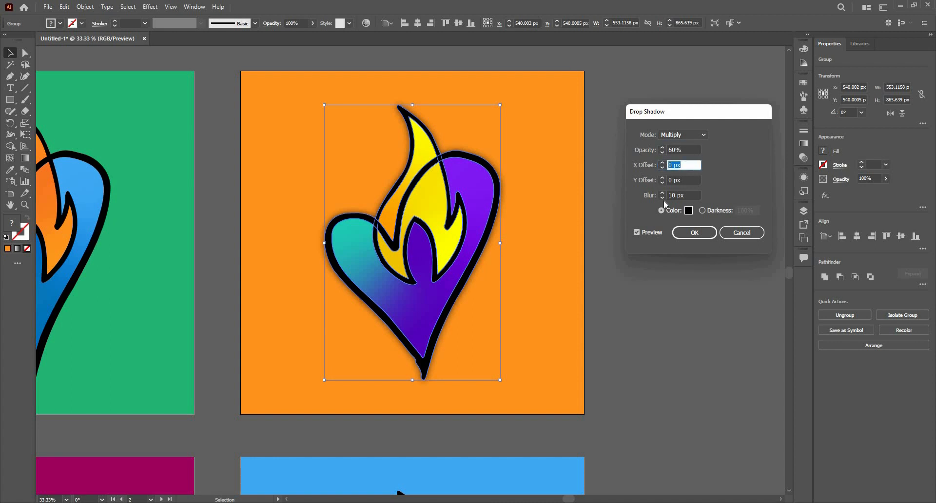
Set the drop shadow's blur to 8 px, apply the effect, and deselect the purple heart group.
key("Tab")
key("Tab")
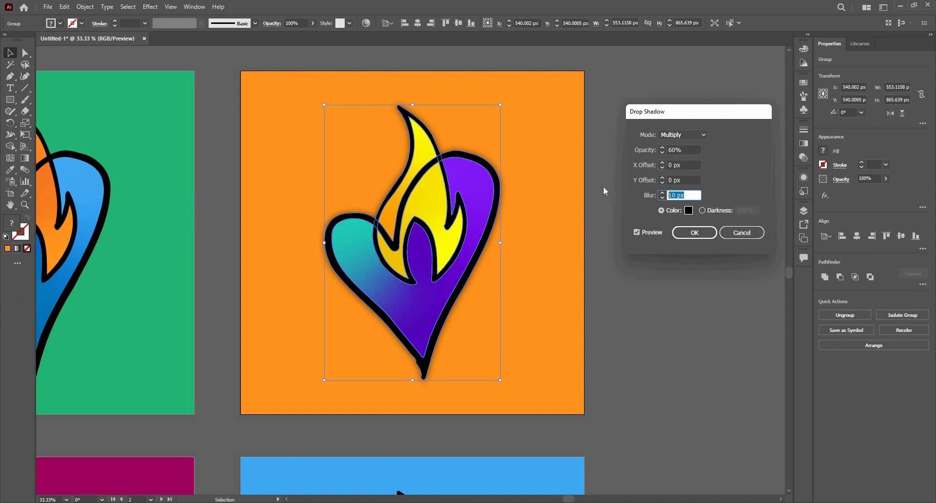
type("8")
key("Tab")
left_click(683, 235)
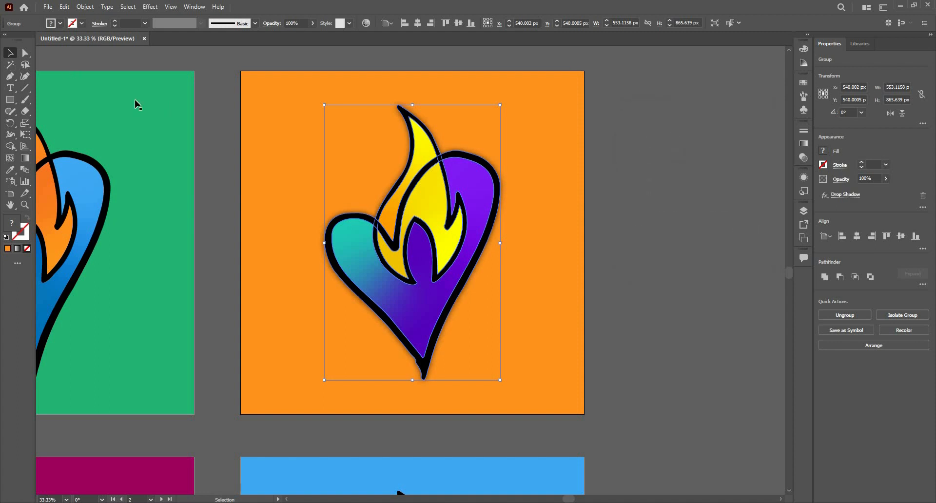
left_click(605, 141)
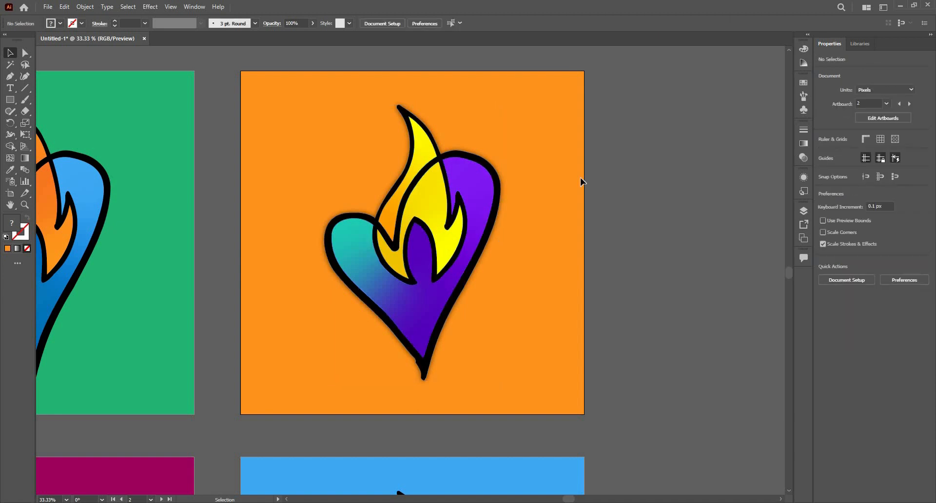
left_click_drag(600, 193, 624, 125)
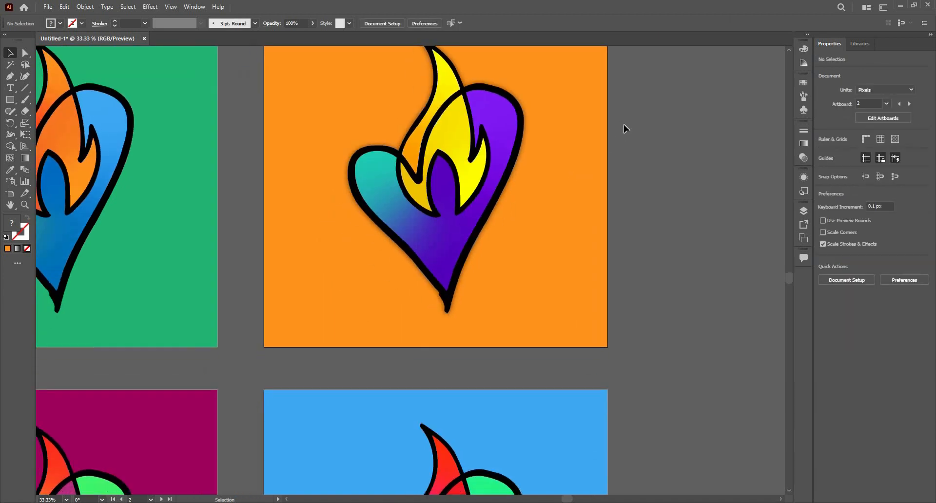
Lock the blue, magenta and green background rectangles.
scroll(624, 125, "down", 2)
left_click(543, 325)
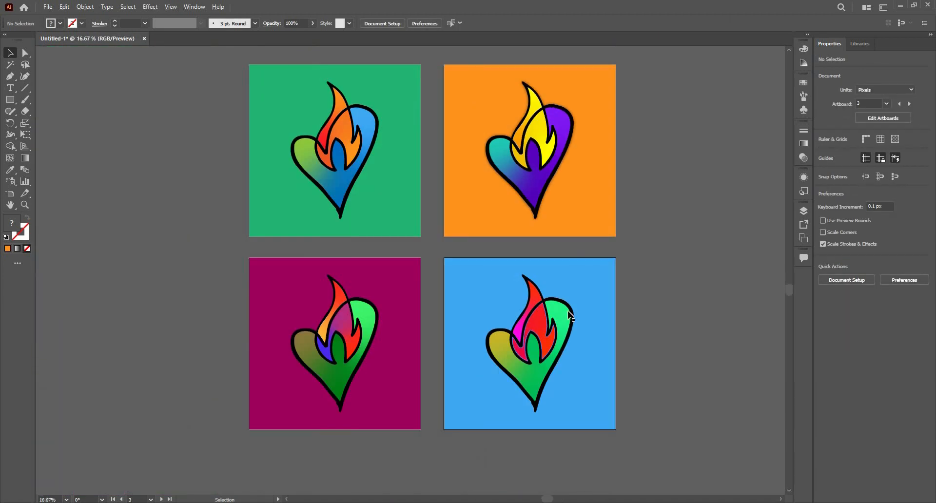
left_click(583, 303)
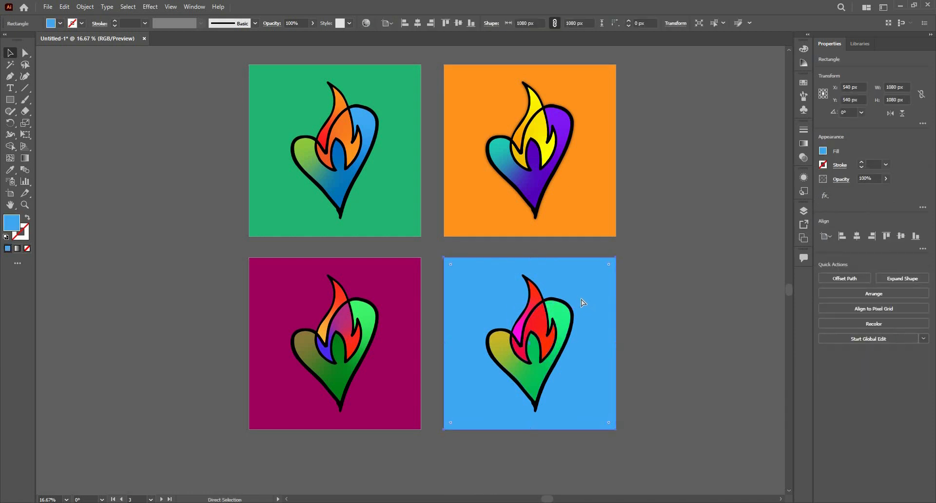
key("ctrl+2")
left_click(390, 284)
key("ctrl+2")
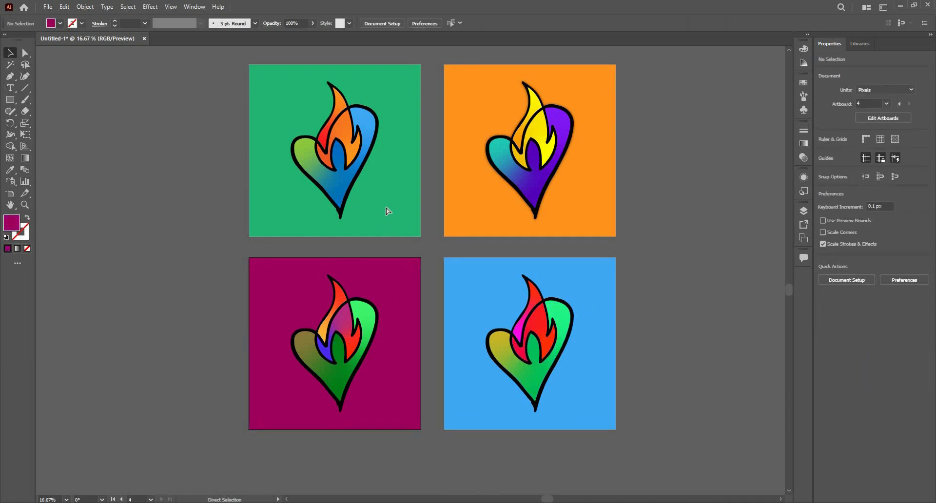
left_click(387, 210)
key("ctrl+2")
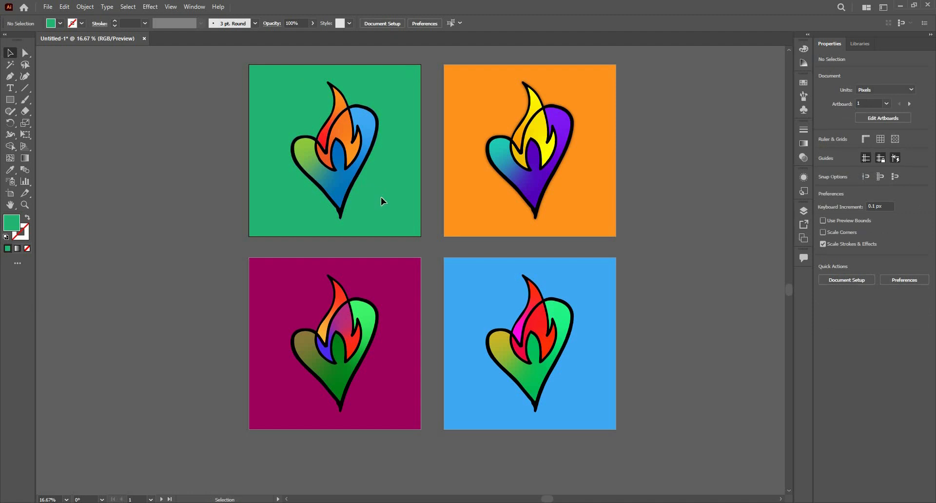
Group the artwork of each heart on the green, magenta and blue artboards separately.
key("ctrl+alt+a")
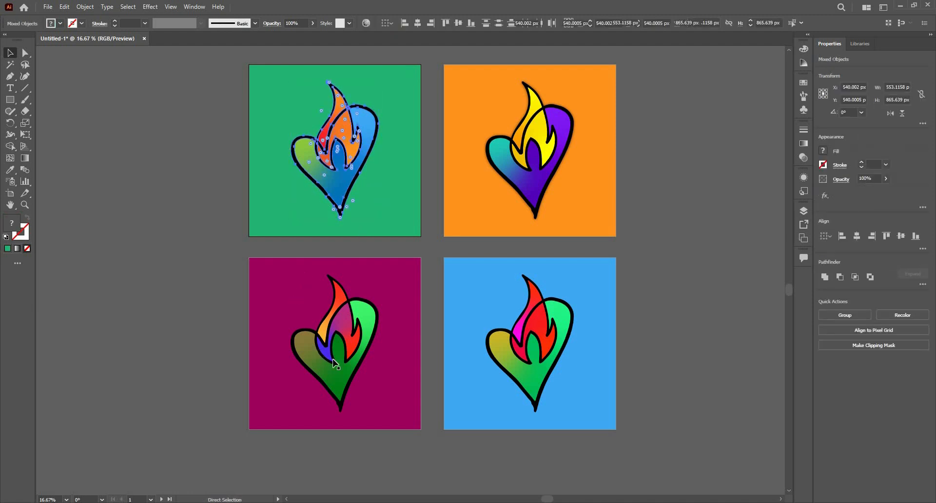
key("ctrl+g")
left_click_drag(406, 387, 408, 387)
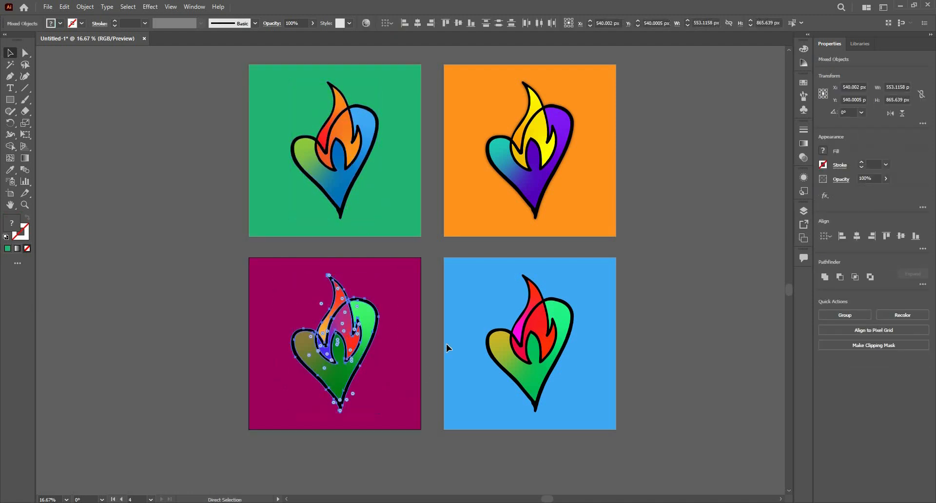
key("ctrl+g")
left_click_drag(467, 253, 575, 390)
key("ctrl+g")
key("ctrl+shift+g")
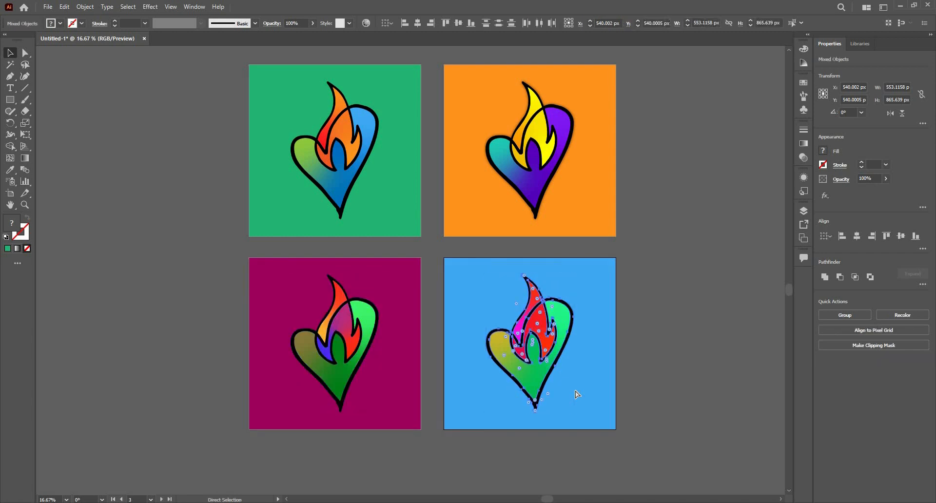
key("ctrl+g")
Apply a Multiply drop shadow with 60% opacity, 0 px offsets and 8 px blur to the hearts on the green, magenta and blue artboards.
left_click(360, 174)
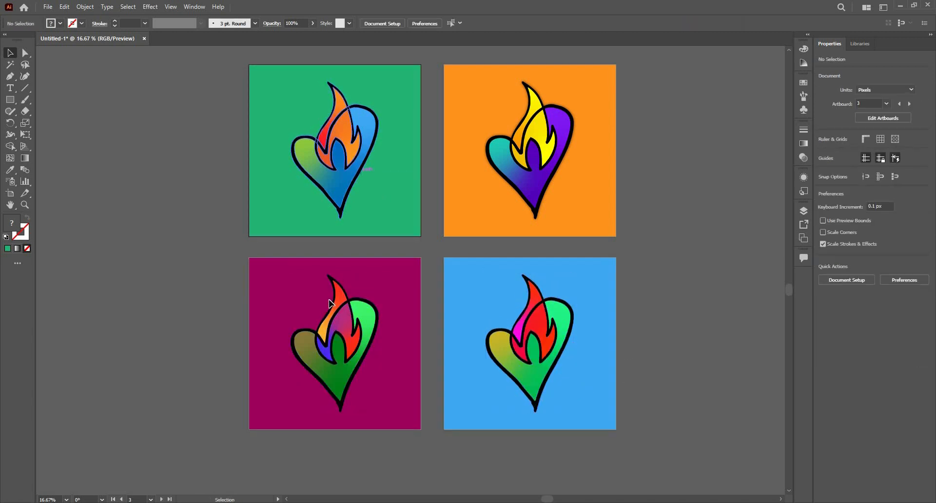
left_click(328, 299, "shift")
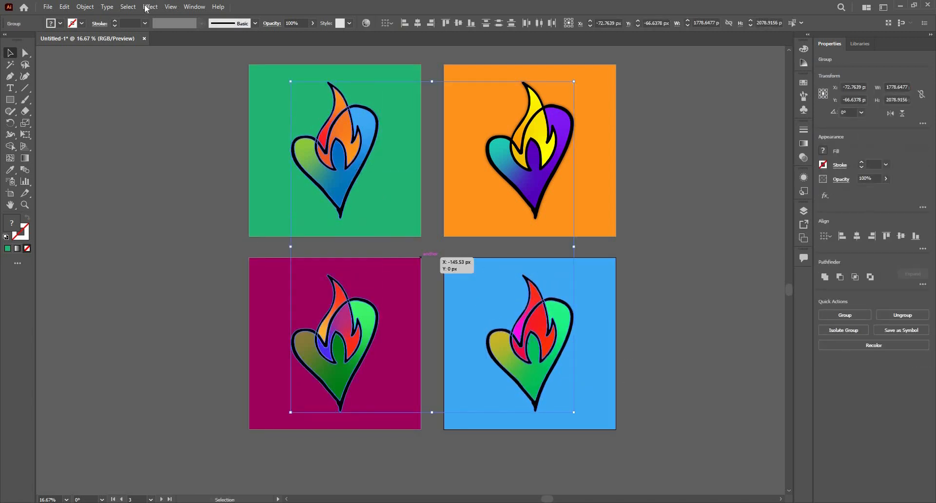
left_click(146, 6)
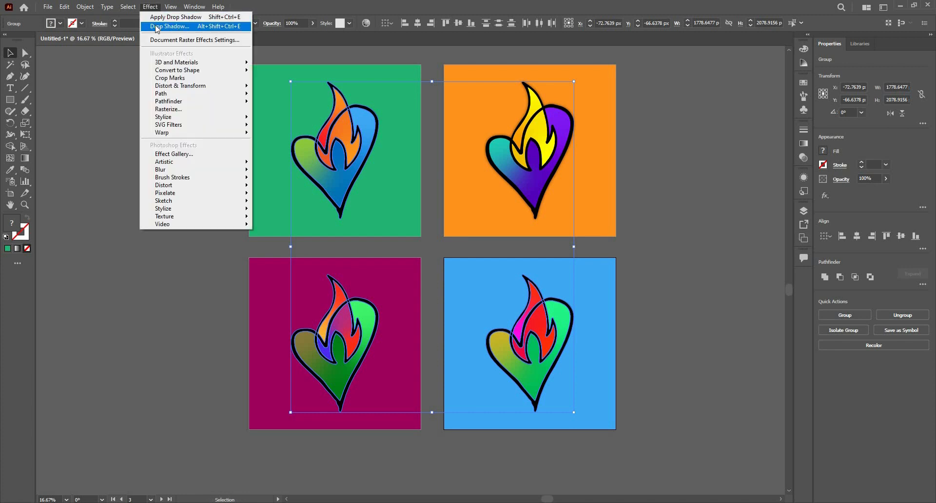
left_click(157, 27)
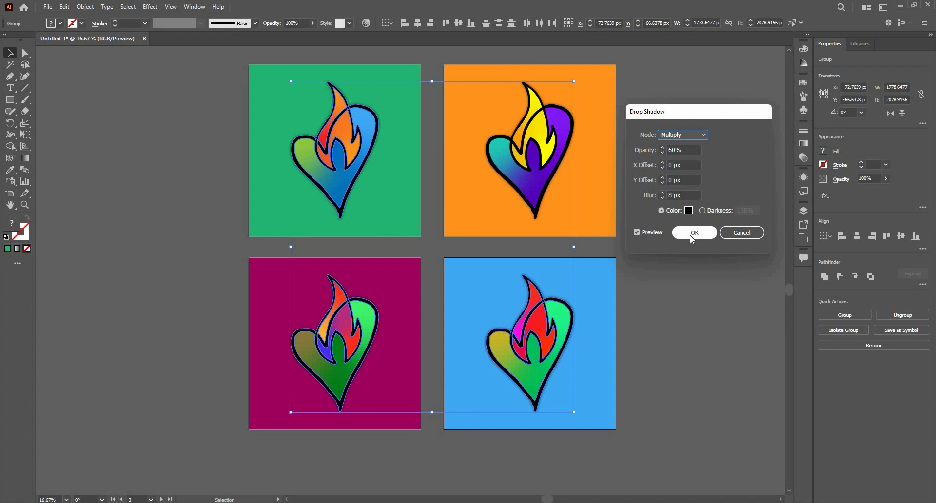
left_click(682, 239)
left_click(480, 181)
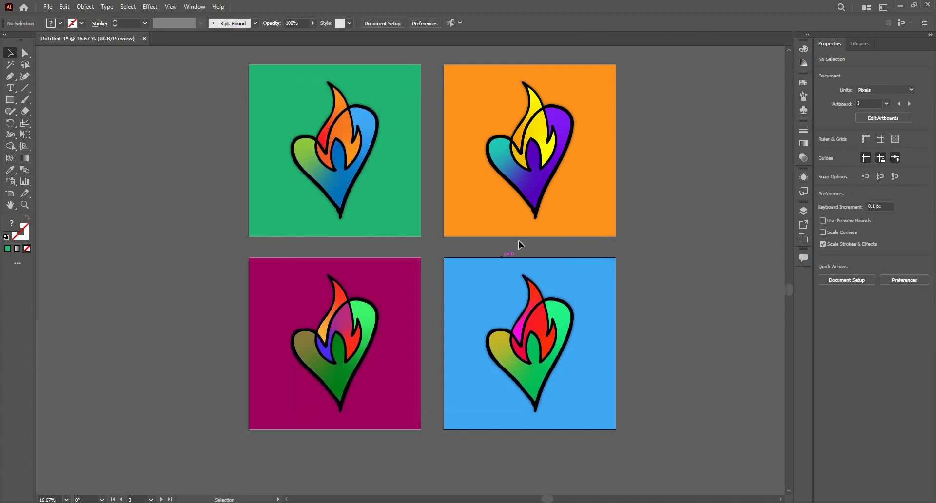
scroll(519, 241, "up", 1)
scroll(408, 327, "down", 1)
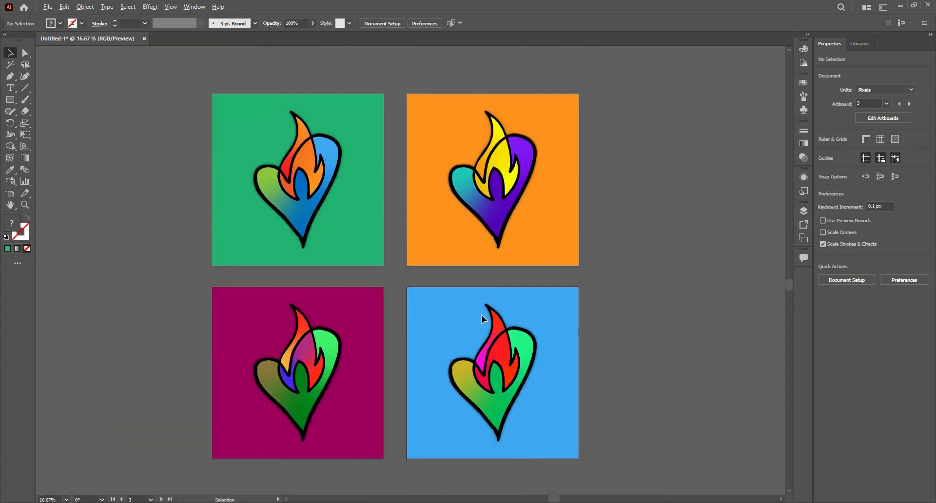
Try a Gaussian Blur on the heart group on the blue artboard, with radii of about 23 and 9 pixels.
scroll(474, 325, "up", 1)
left_click(523, 371)
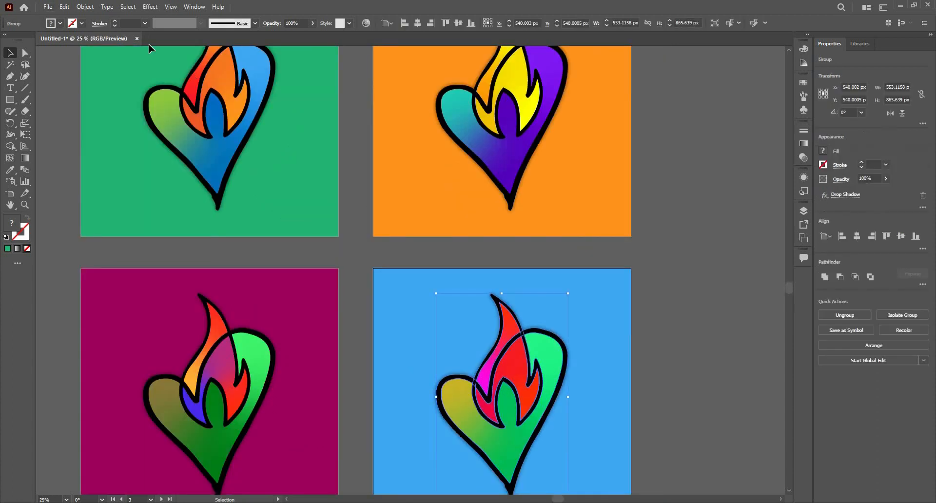
left_click(150, 6)
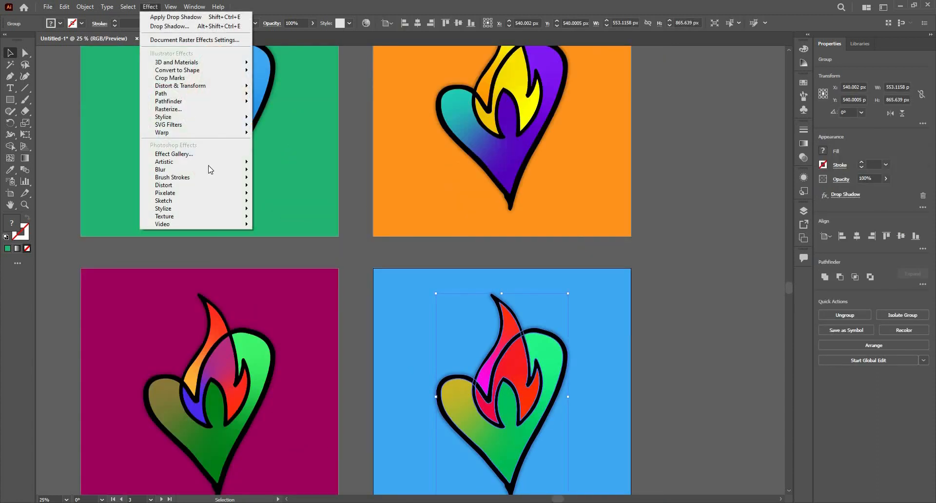
mouse_move(222, 170)
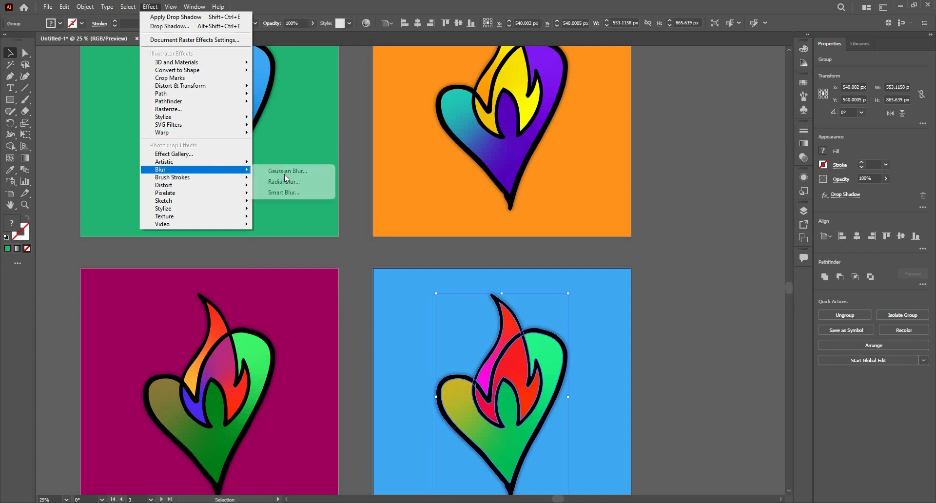
left_click(286, 172)
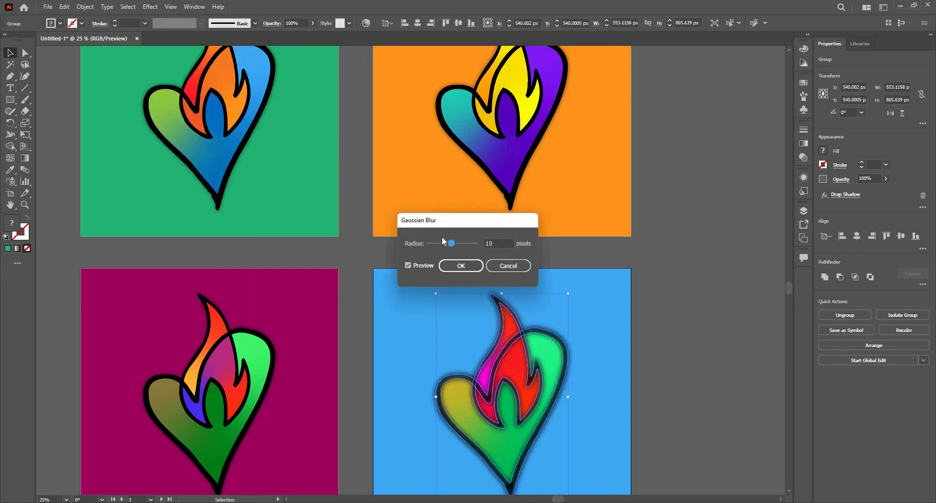
left_click_drag(452, 244, 450, 244)
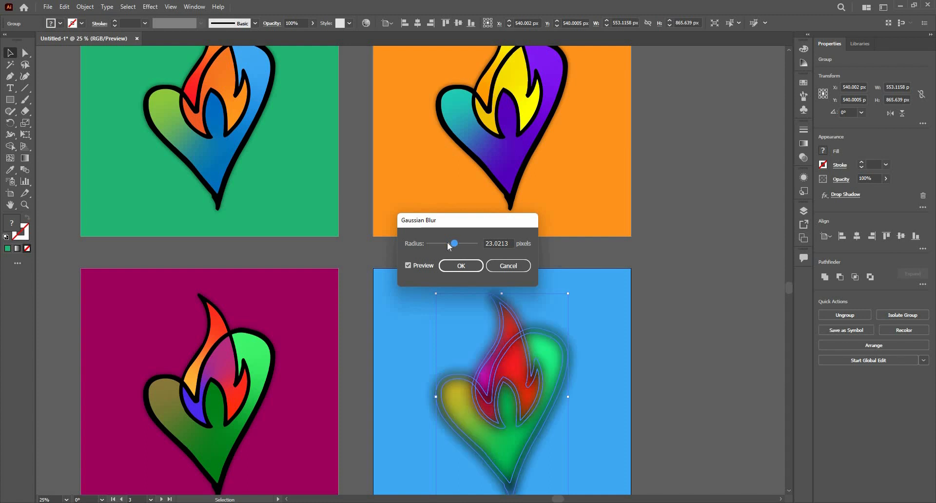
left_click(453, 244)
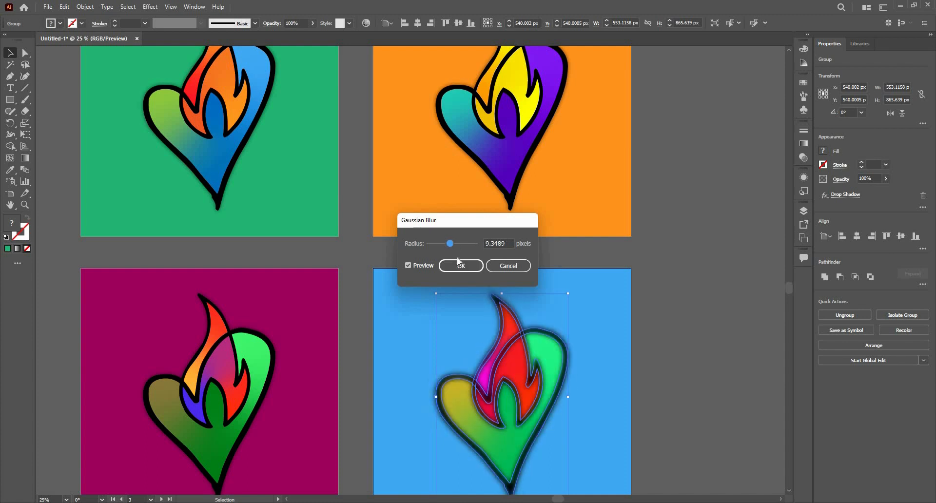
left_click(460, 265)
left_click(560, 265)
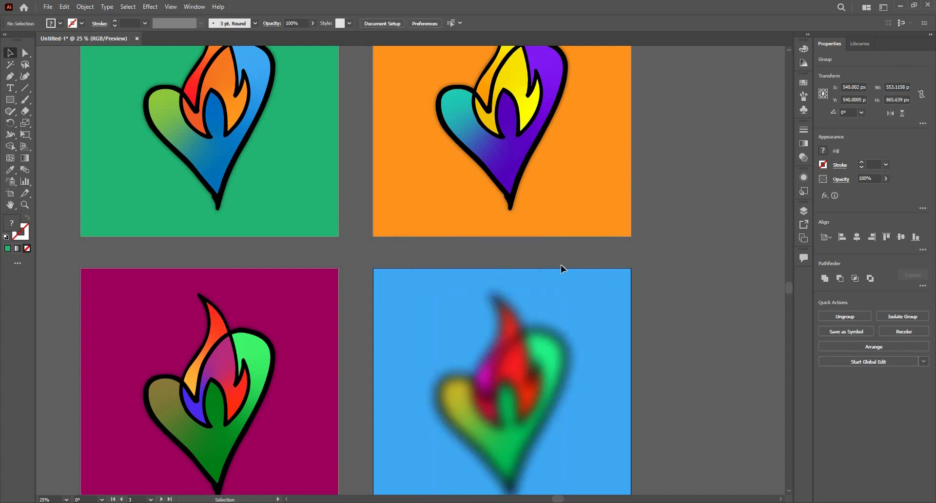
Save the document to the Desktop as Untitled-1 in Adobe Illustrator format.
scroll(560, 265, "down", 1)
key("ctrl+s")
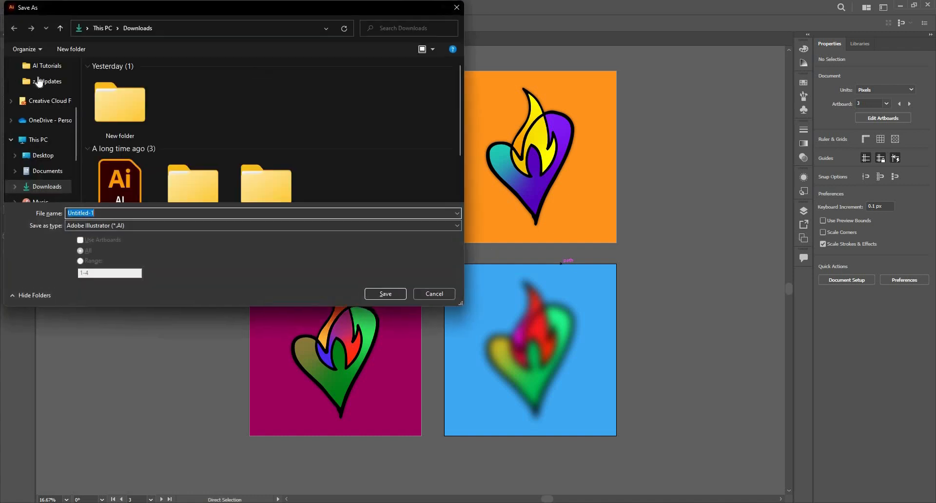
left_click(43, 155)
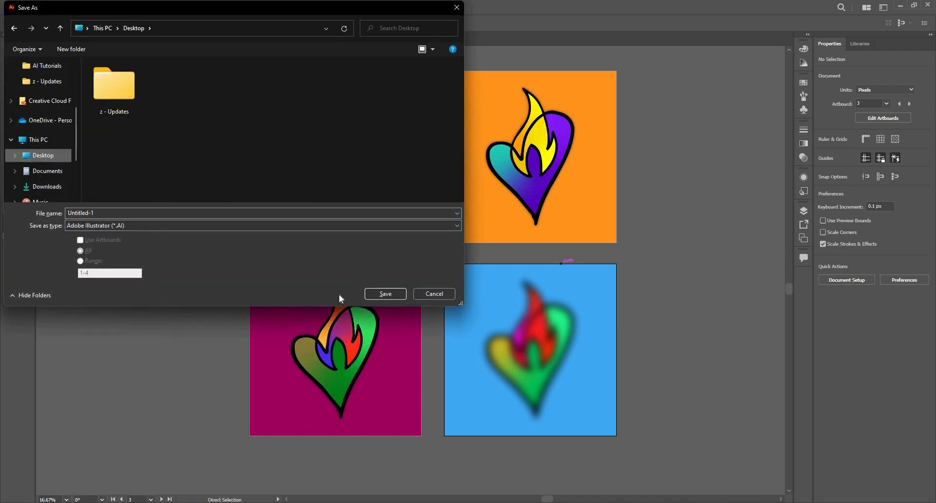
left_click(371, 294)
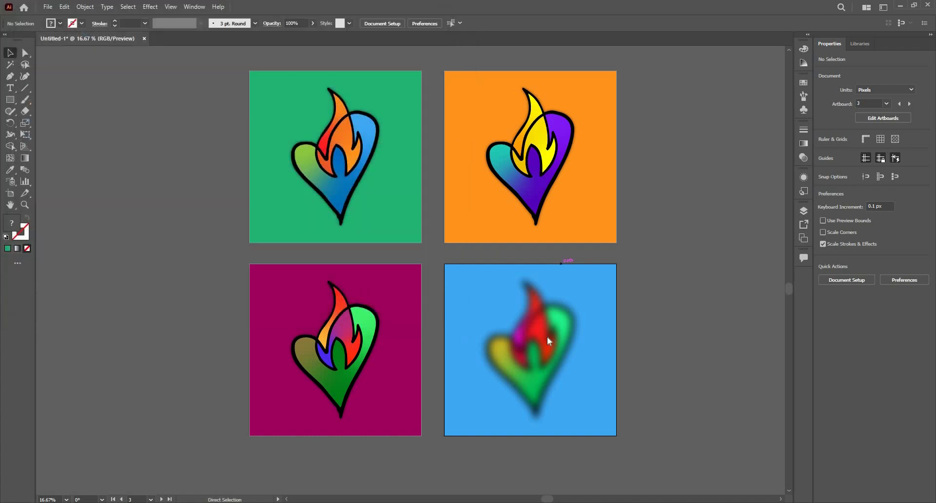
left_click(511, 391)
Shift the heart on the green artboard slightly, and undo that move and the Gaussian Blur on the blue artboard's heart.
left_click(353, 157)
left_click_drag(350, 155, 360, 154)
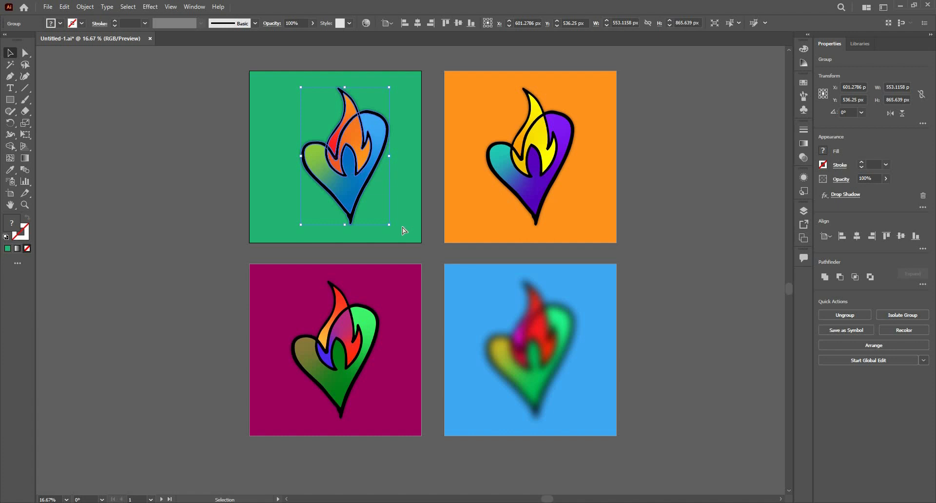
left_click(529, 343)
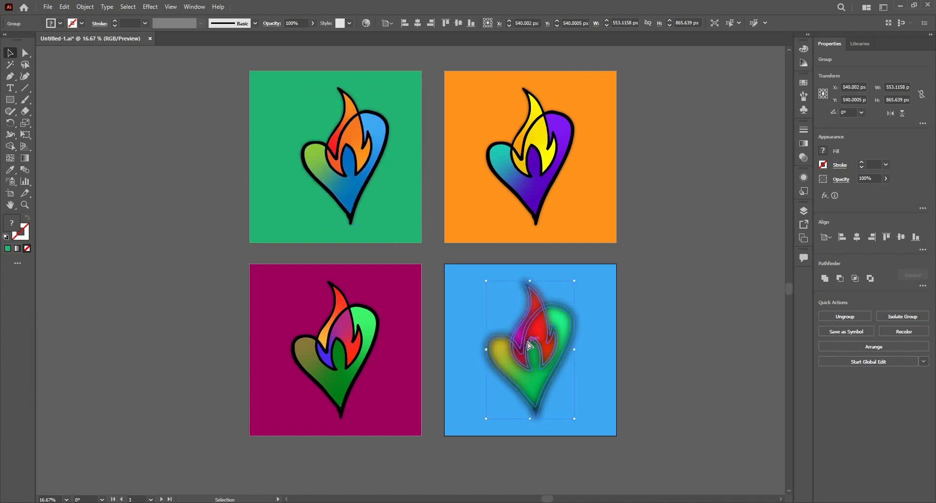
key("ctrl+z")
key("ctrl+z")
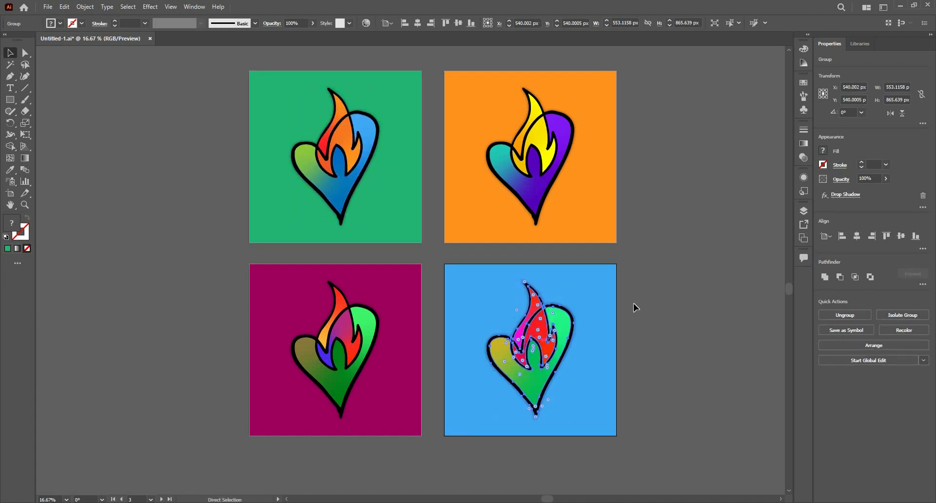
left_click(619, 189)
Duplicate the heart group from the green artboard onto the empty canvas to the left of that artboard.
left_click_drag(591, 215, 562, 251)
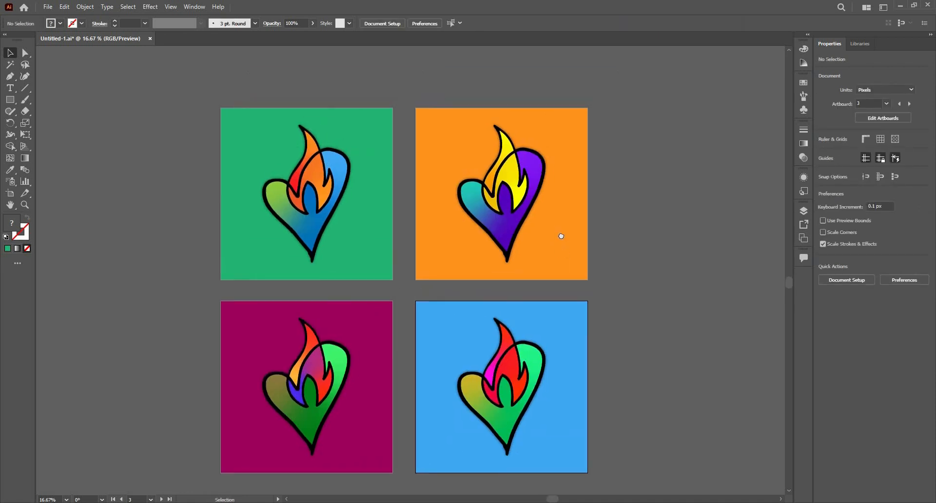
scroll(561, 235, "down", 1)
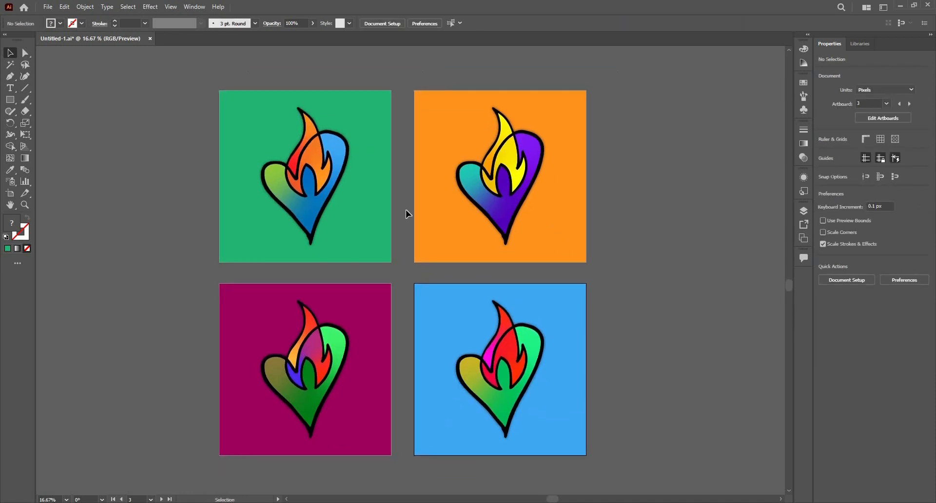
left_click(342, 193)
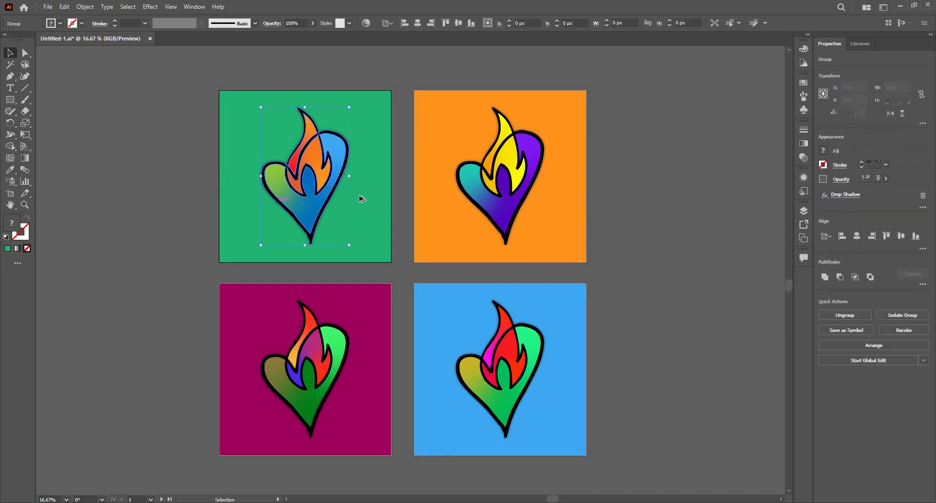
key("ctrl+plus")
key("ctrl+plus")
key("ctrl+plus")
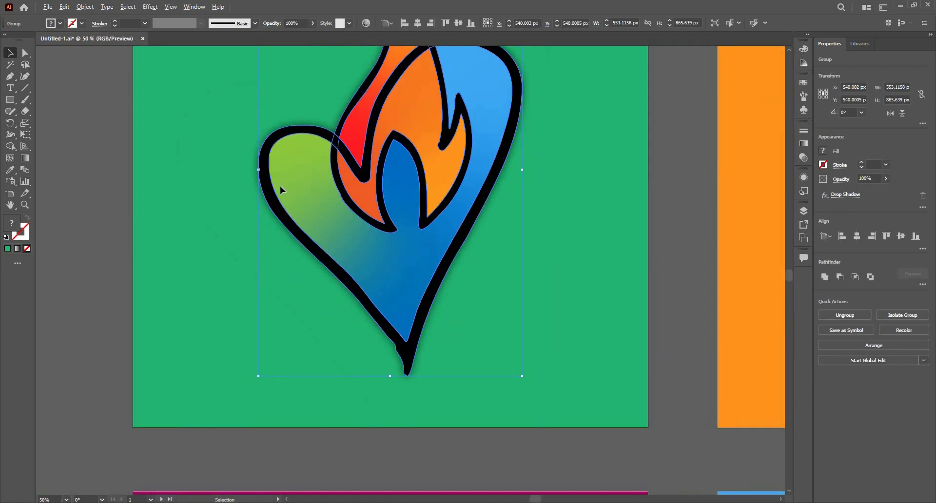
key("ctrl+minus")
key("ctrl+minus")
left_click(184, 194)
left_click_drag(408, 195, 166, 194)
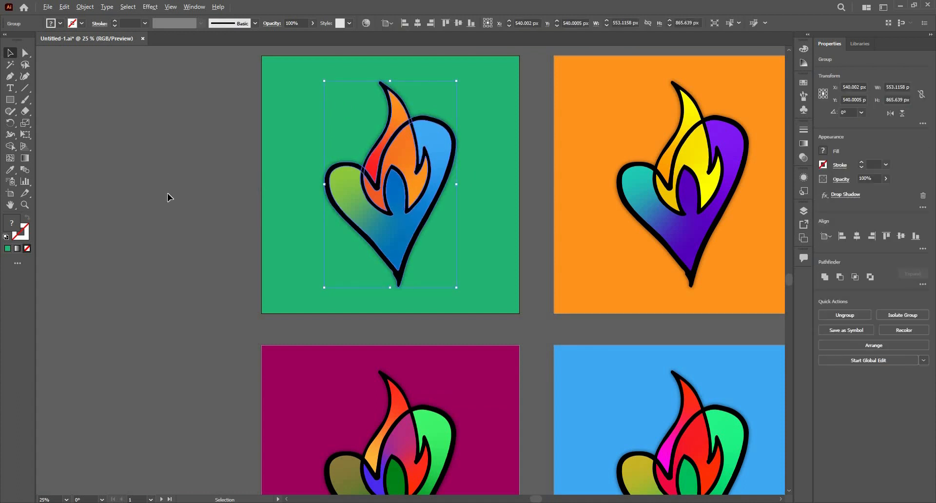
left_click_drag(171, 231, 329, 233)
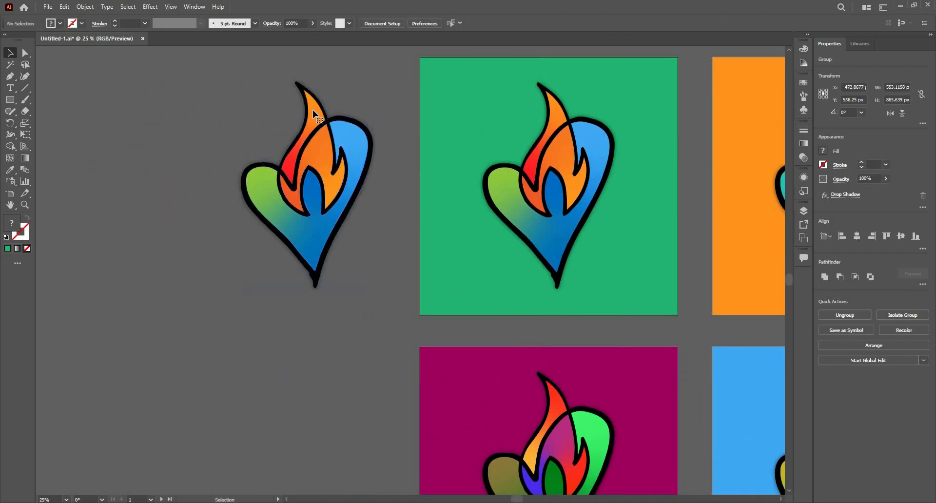
Remove the Drop Shadow effect from the duplicated heart outside the artboards, and deselect the copy.
right_click(313, 110)
left_click(438, 216)
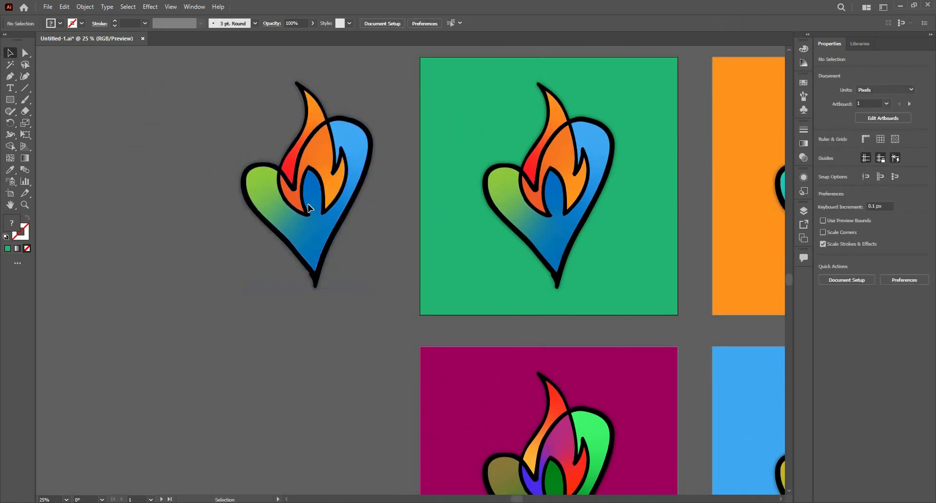
left_click(922, 195)
left_click(395, 123)
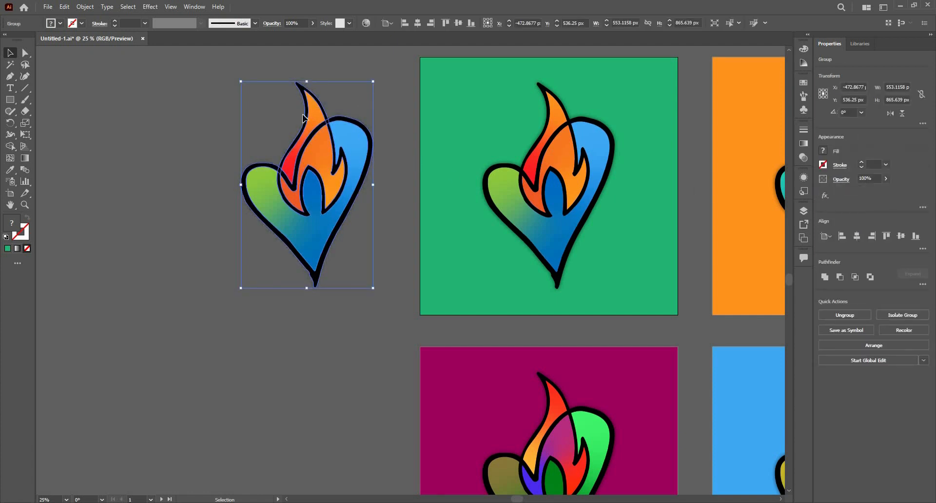
left_click(312, 128)
left_click(398, 104)
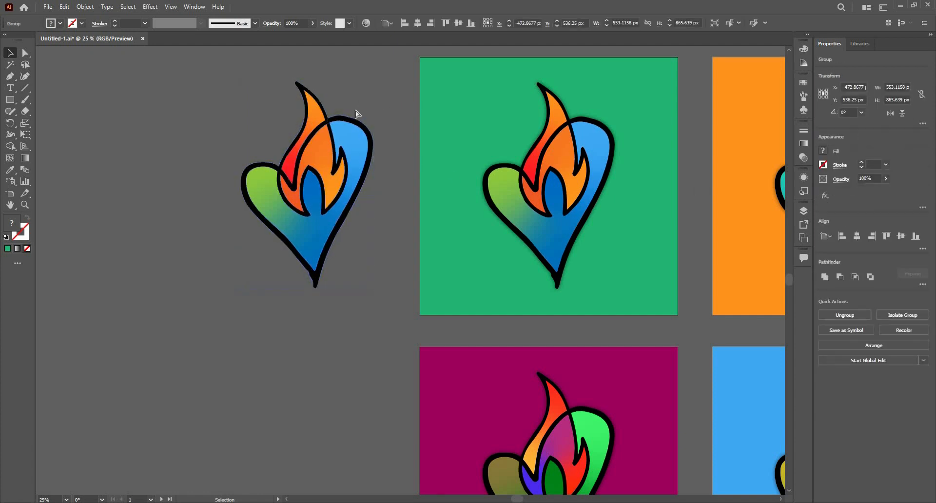
Delete the flame outline and all coloured gradient fills from the copy outside the artboards, keeping only the black heart outline.
key("a")
left_click_drag(281, 113, 281, 113)
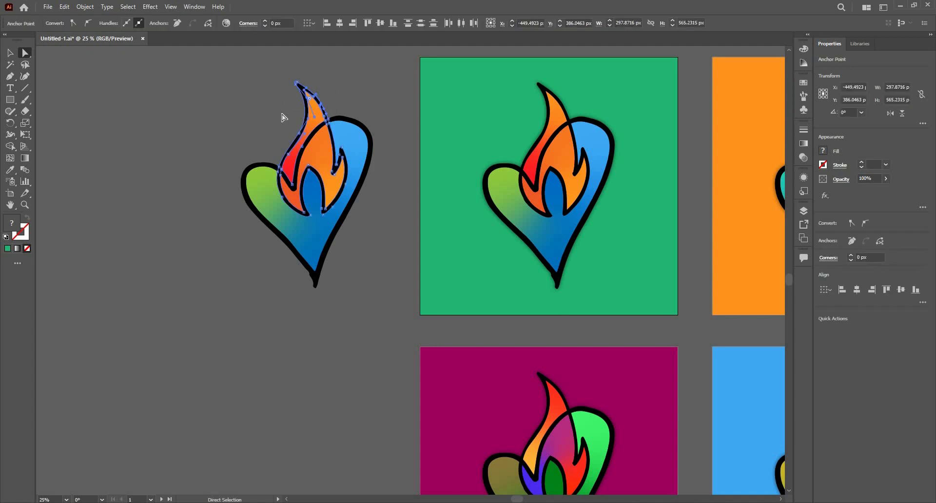
key("Delete")
key("Delete")
left_click(323, 145)
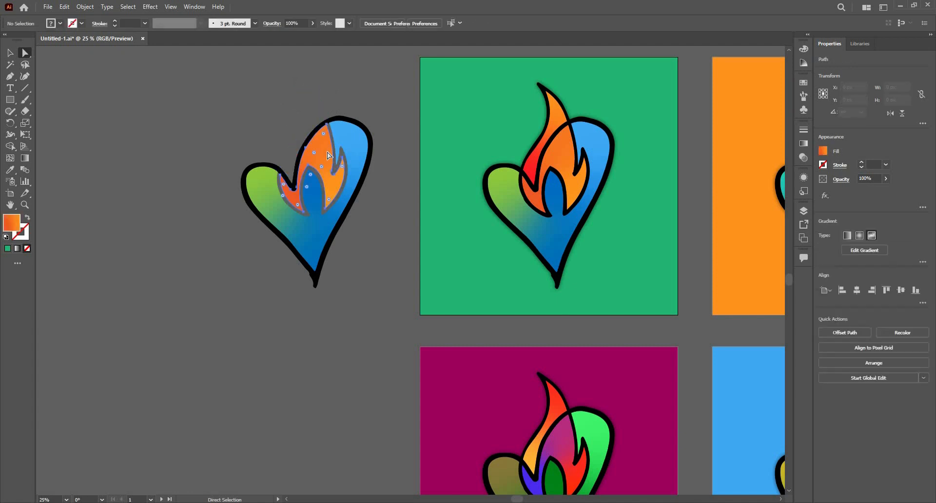
key("Delete")
left_click(315, 208)
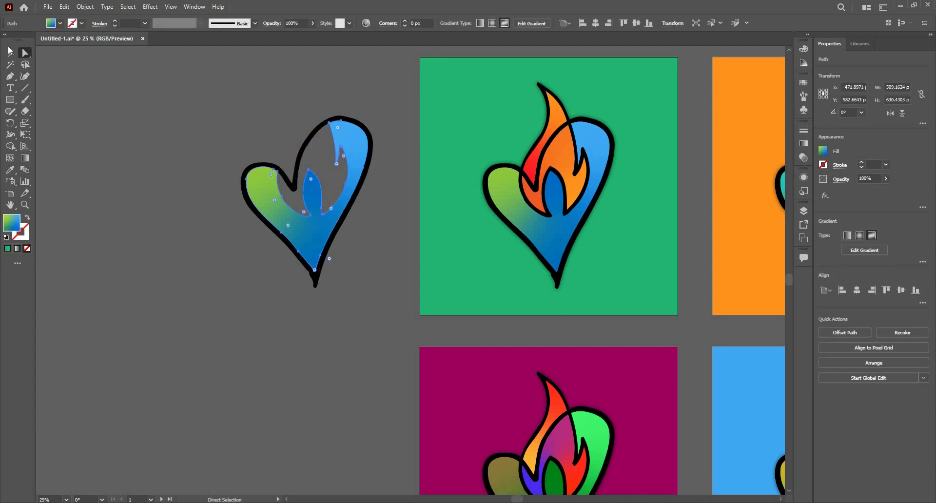
key("Delete")
Apply Offset Path to the black heart outline with an offset of -6 px, Miter joins and a miter limit of 4.
left_click(9, 52)
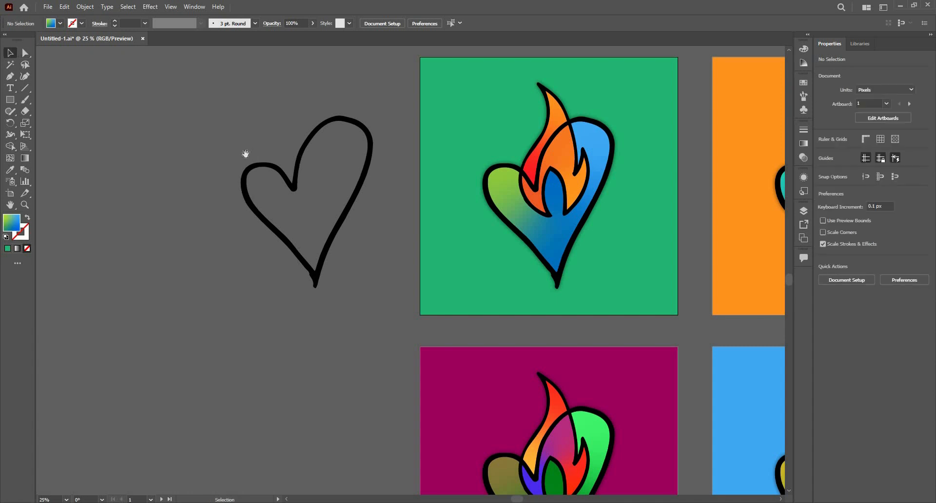
left_click(302, 156)
key("space")
left_click_drag(302, 156, 361, 165)
scroll(351, 174, "up", 3)
scroll(295, 194, "down", 1)
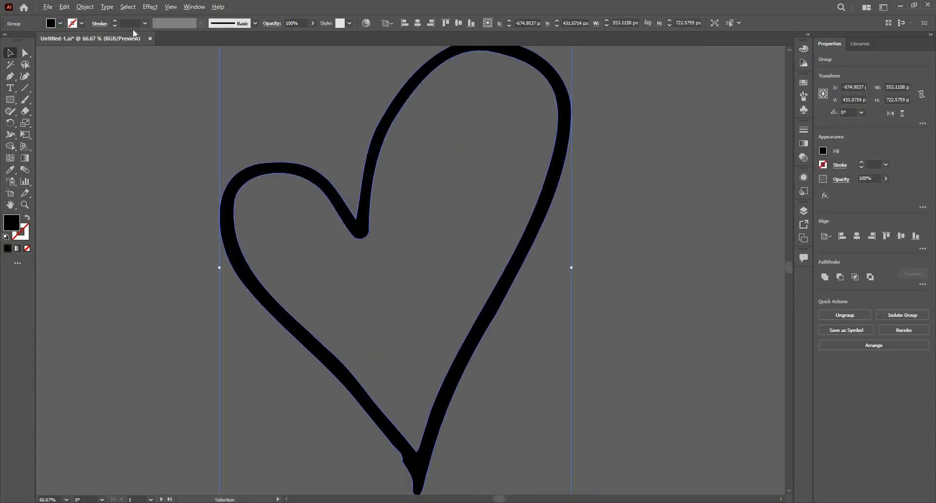
left_click(85, 7)
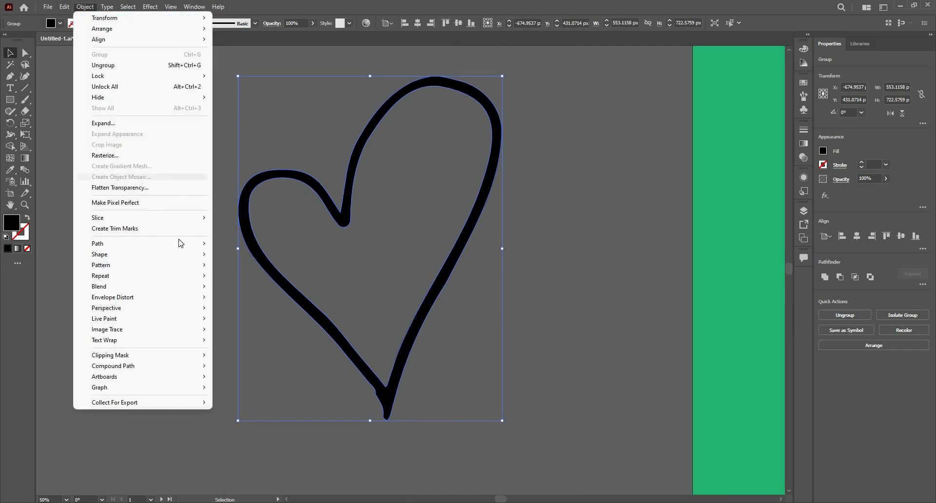
mouse_move(181, 244)
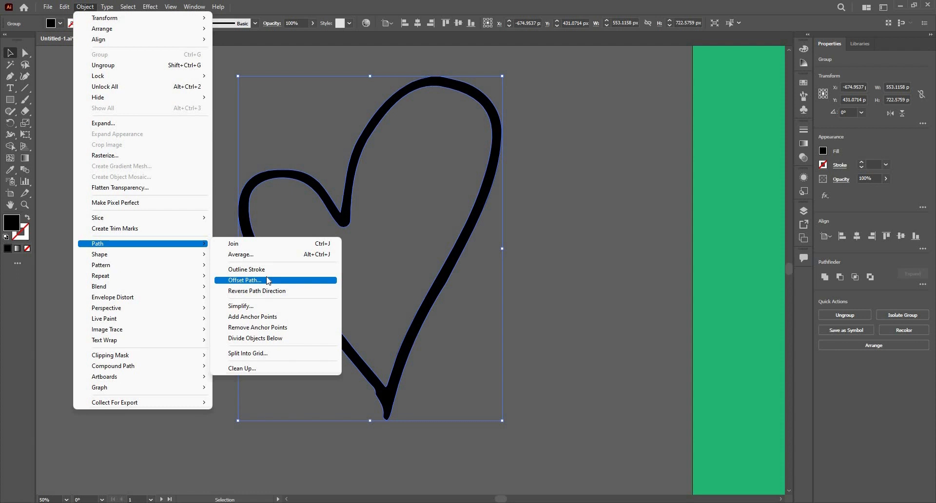
left_click(268, 281)
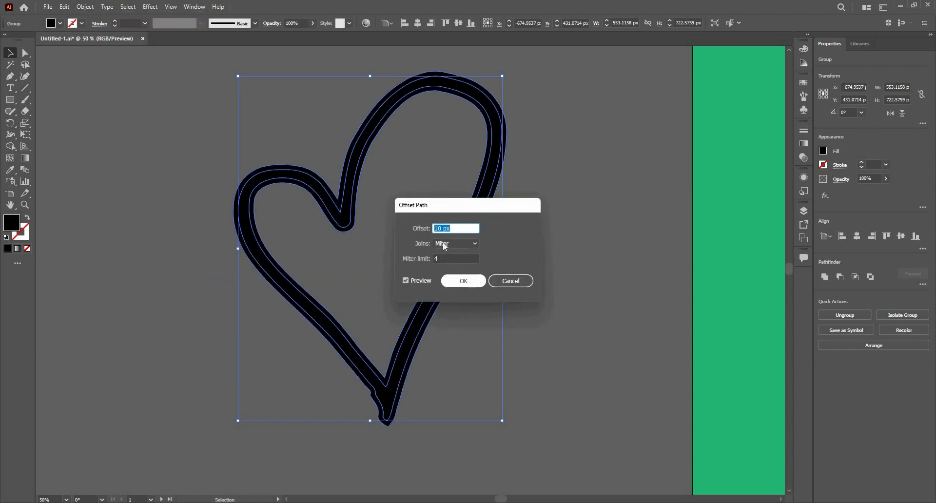
key("Down")
key("Down")
key("Down")
key("Down")
key("Down")
key("Down")
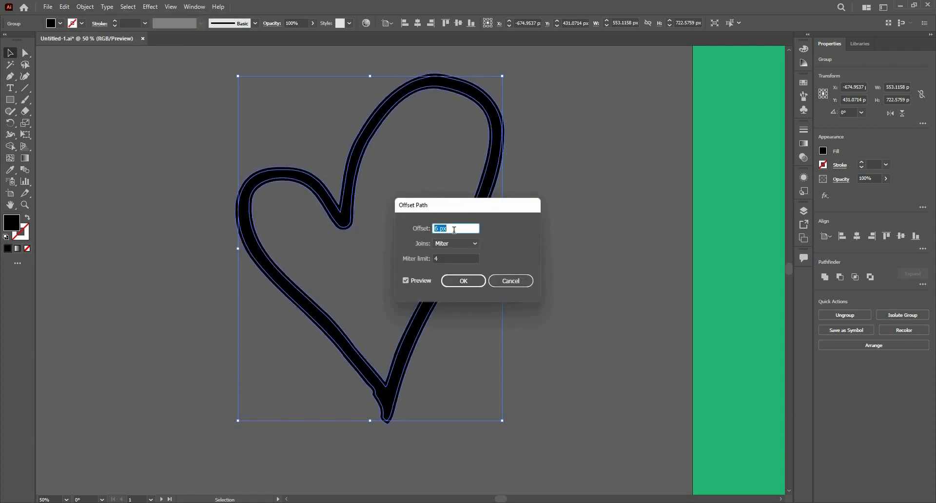
key("Down")
key("Down")
key("Down")
key("Down")
key("Down")
key("Down")
key("Down")
key("Down")
key("Down")
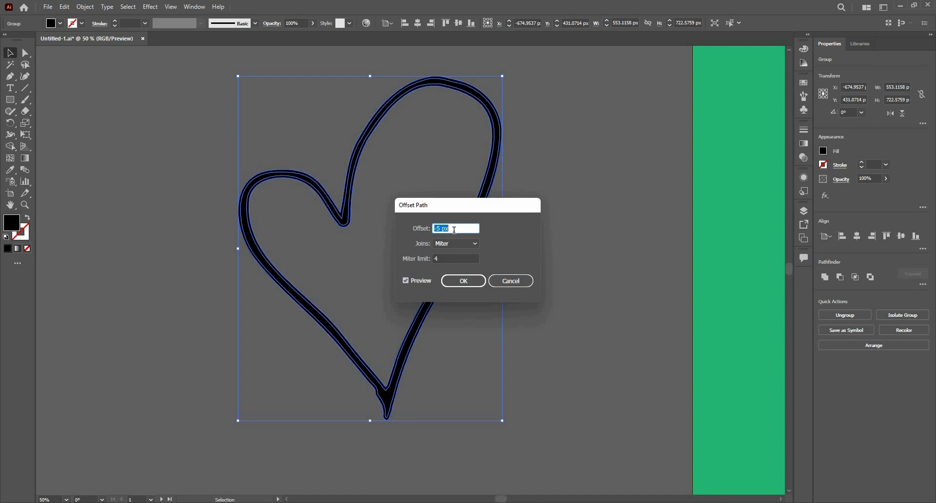
key("Down")
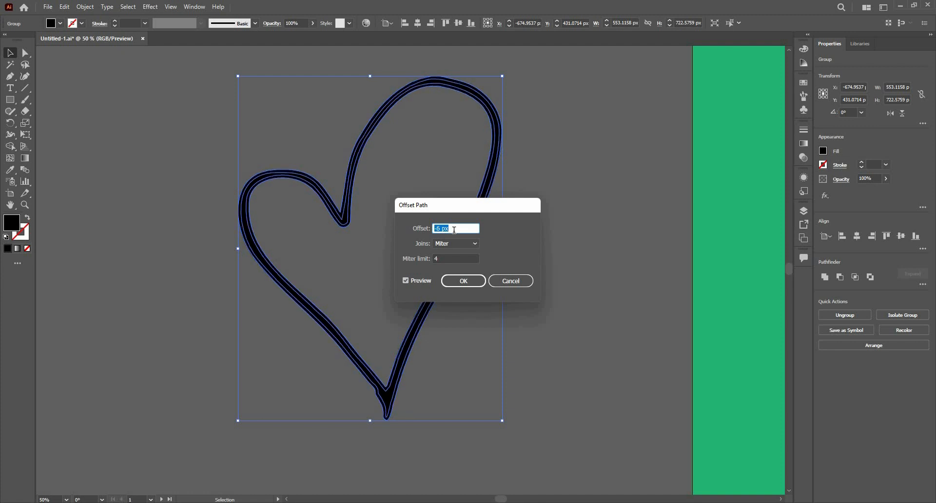
key("Down")
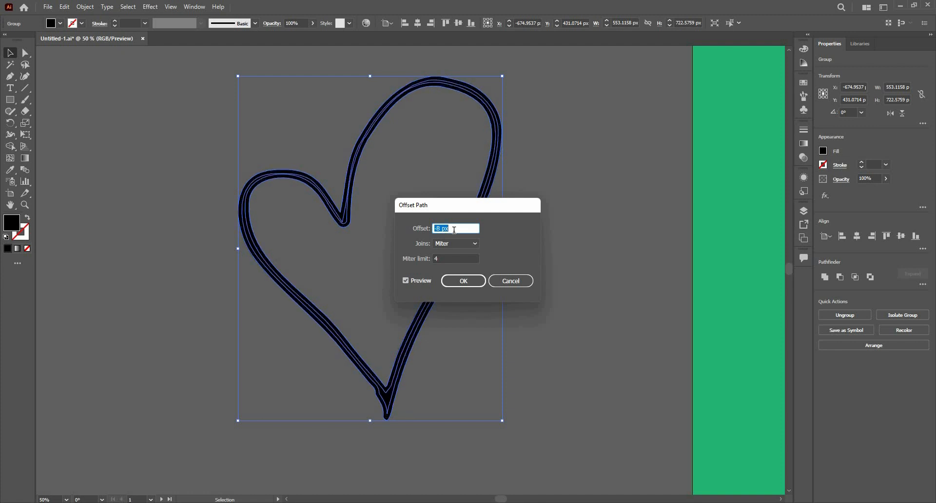
key("Up")
key("Up")
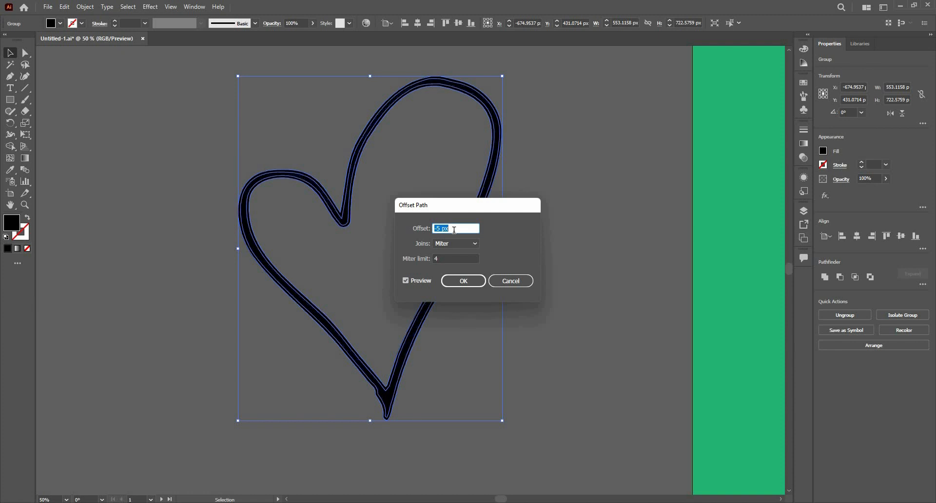
key("Up")
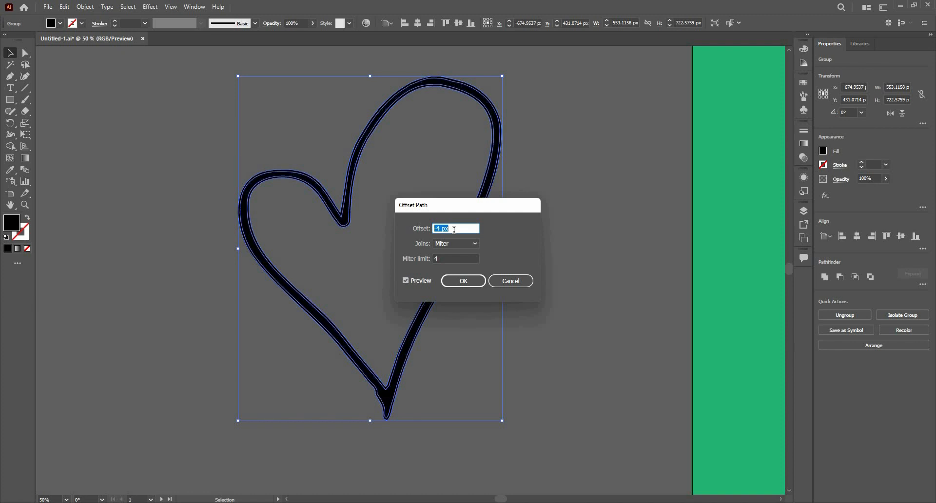
key("Down")
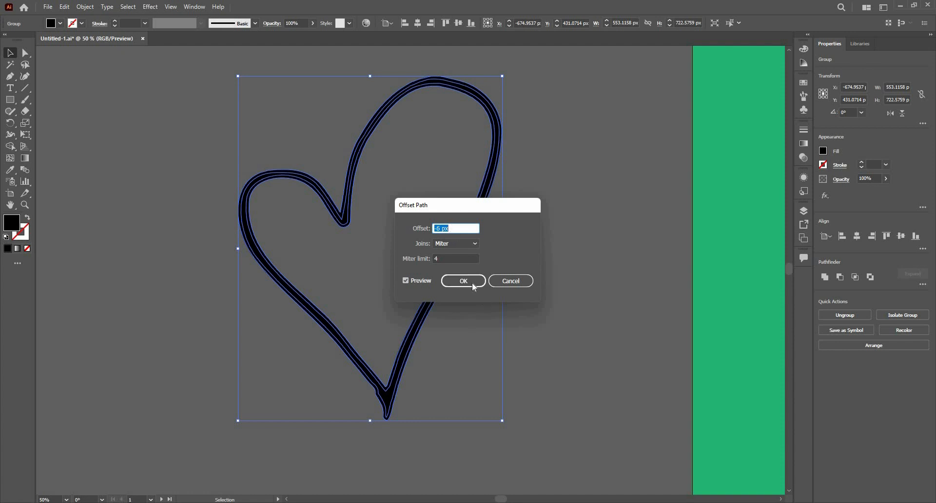
left_click(463, 281)
Ungroup the black heart outline and its inner offset path.
left_click(347, 193)
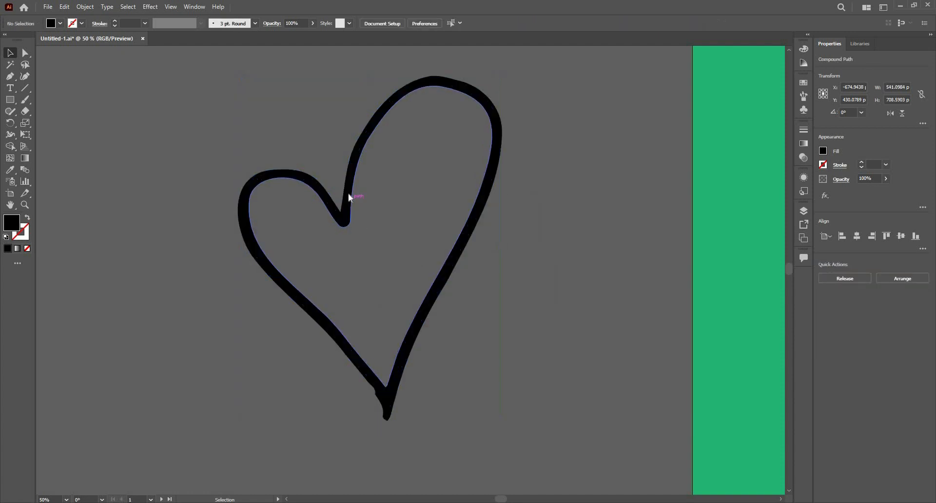
right_click(348, 194)
left_click(385, 278)
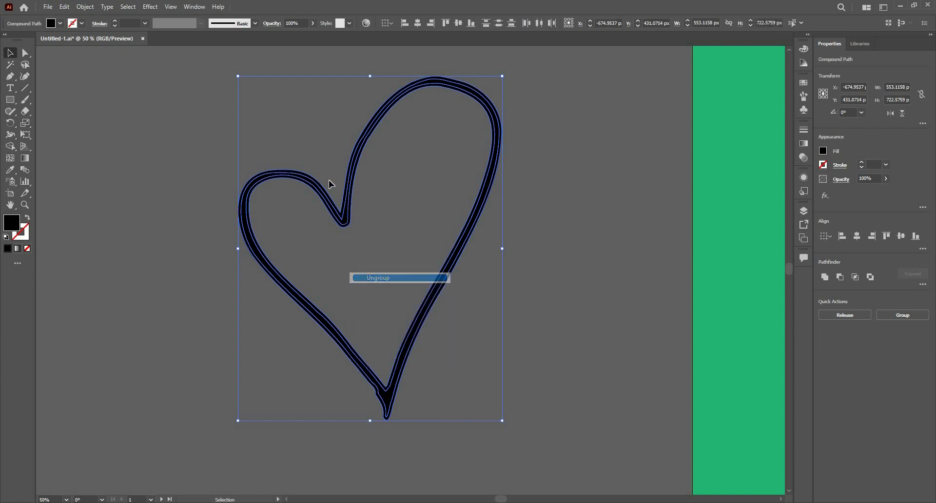
Move the thinner offset heart out of the thick heart outline to empty canvas on its left, and deselect it.
left_click(329, 180)
left_click(354, 169)
left_click_drag(353, 168, 170, 86)
left_click_drag(367, 177, 545, 294)
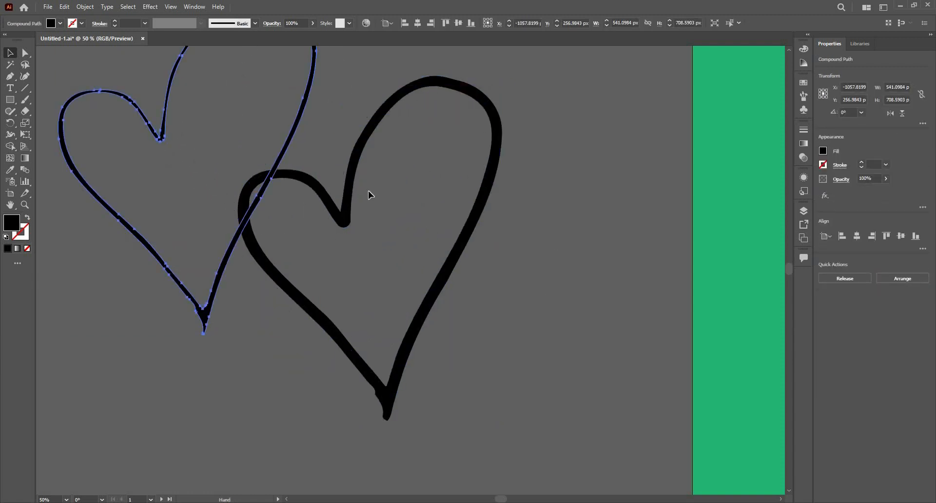
scroll(368, 191, "down", 2)
left_click_drag(368, 176, 297, 278)
left_click(409, 329)
left_click_drag(461, 351, 474, 249)
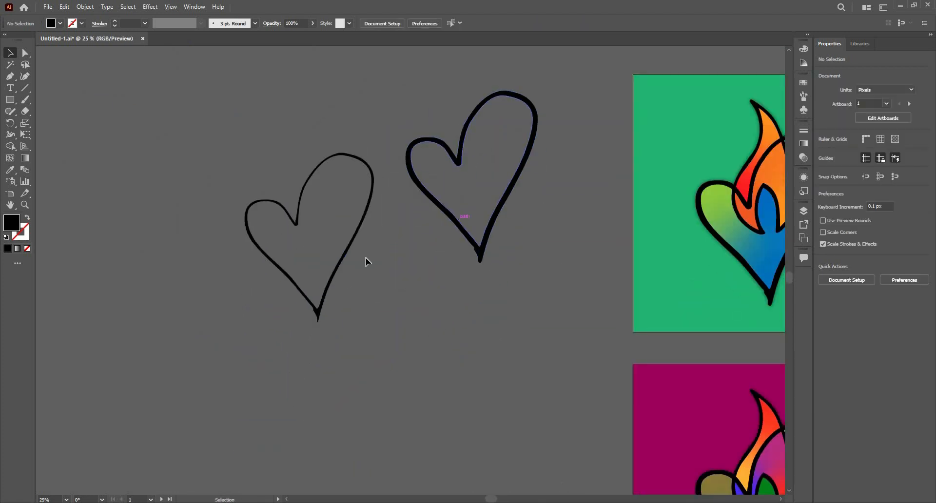
scroll(360, 266, "left", 1)
scroll(355, 280, "up", 1)
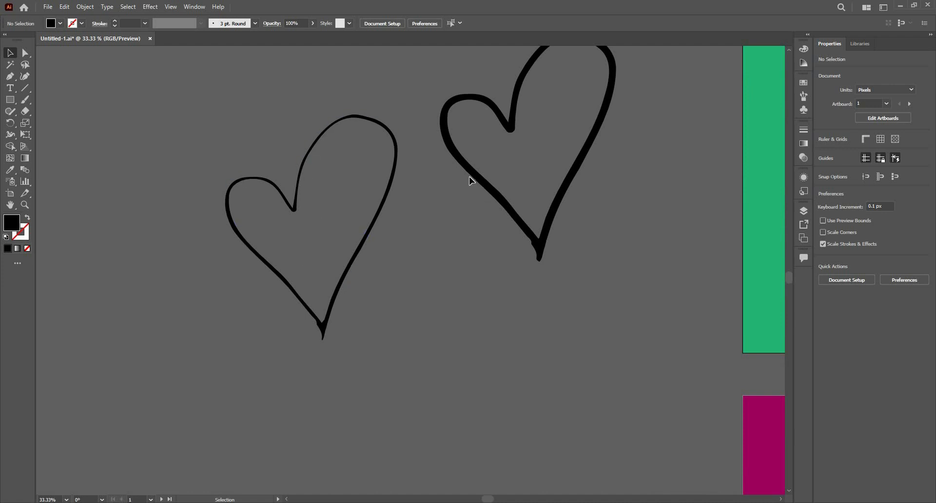
Try resizing the thick heart outline, undo the change, and deselect it.
left_click(480, 130)
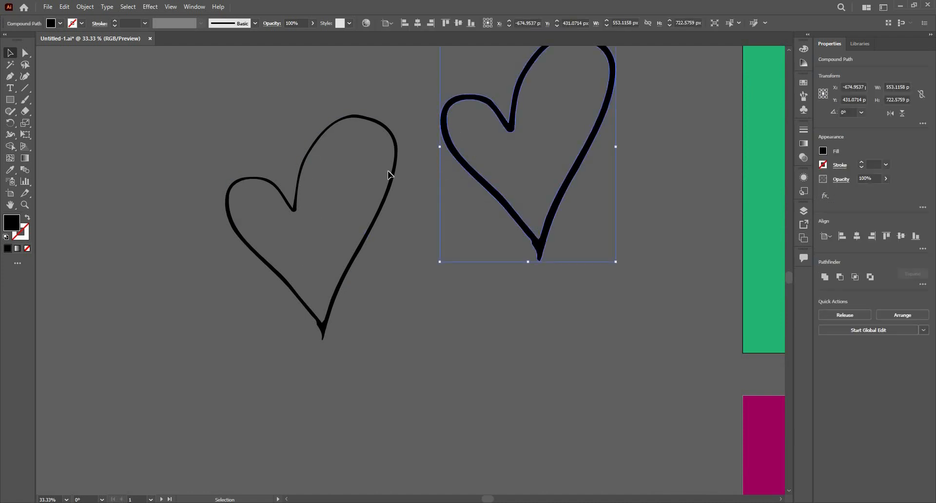
scroll(441, 170, "down", 1)
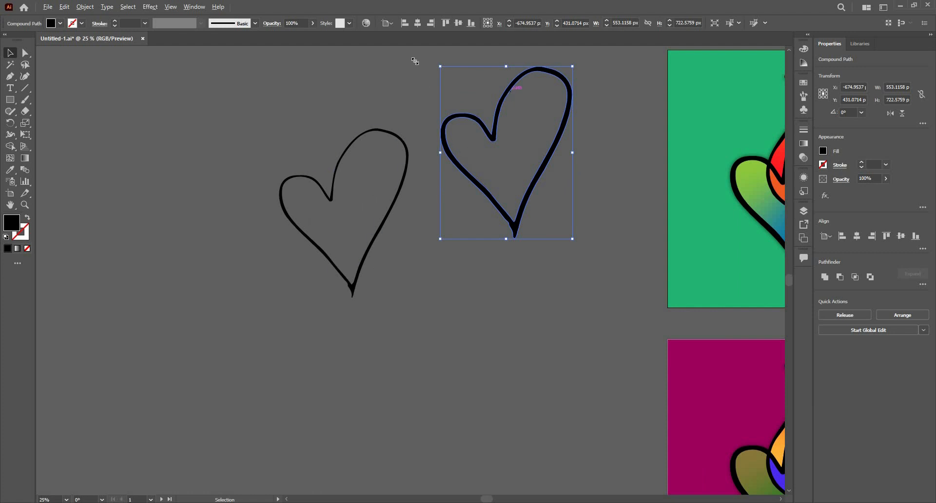
scroll(511, 93, "up", 1)
left_click_drag(416, 58, 425, 93)
key("ctrl+z")
left_click(326, 123)
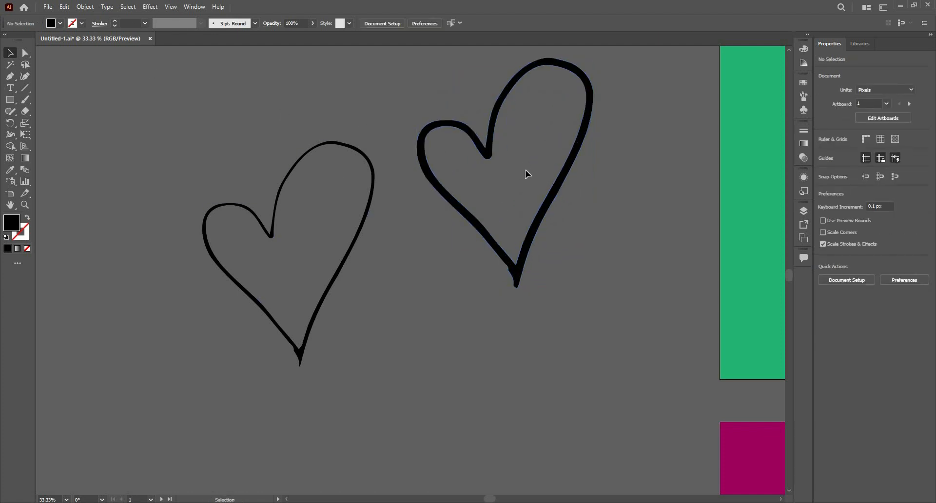
left_click_drag(460, 228, 400, 285)
scroll(375, 167, "down", 1)
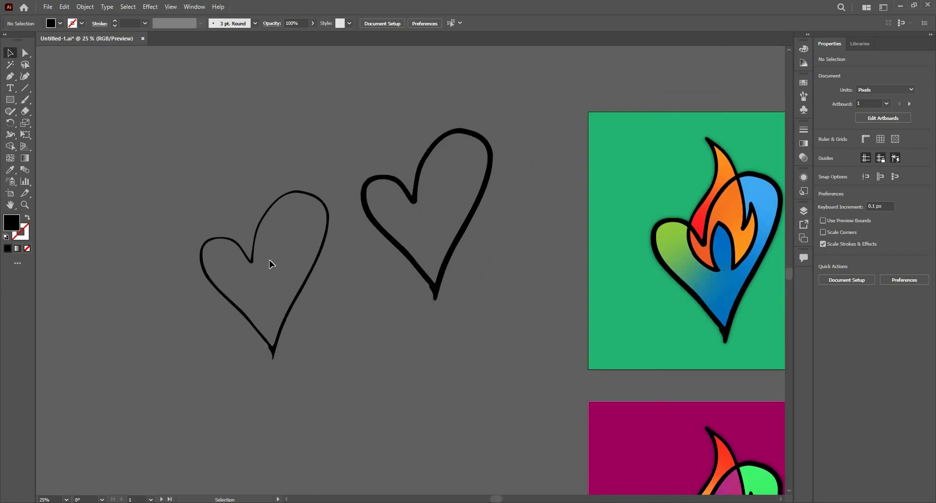
scroll(268, 263, "up", 1)
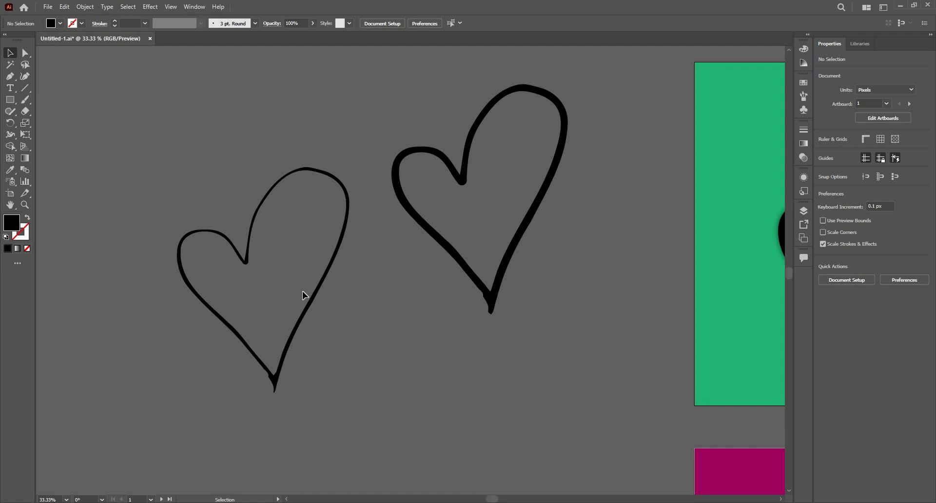
scroll(253, 225, "down", 1)
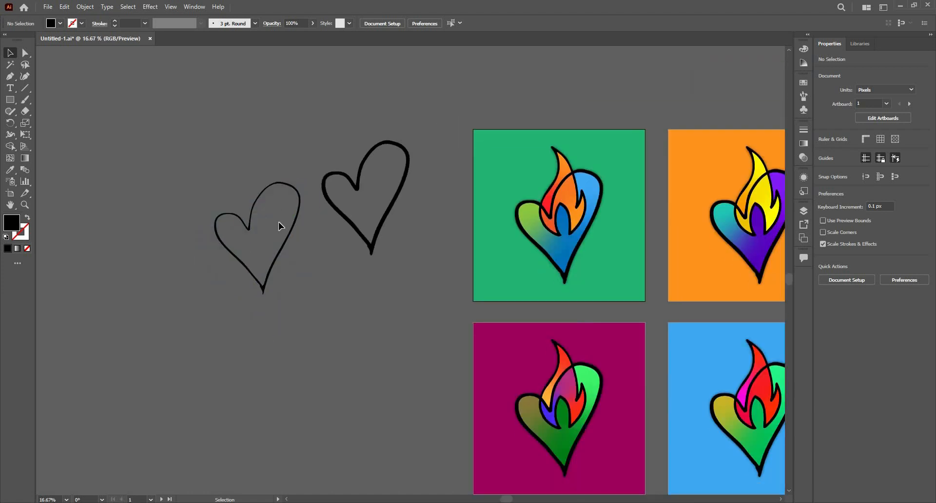
key("ctrl+0")
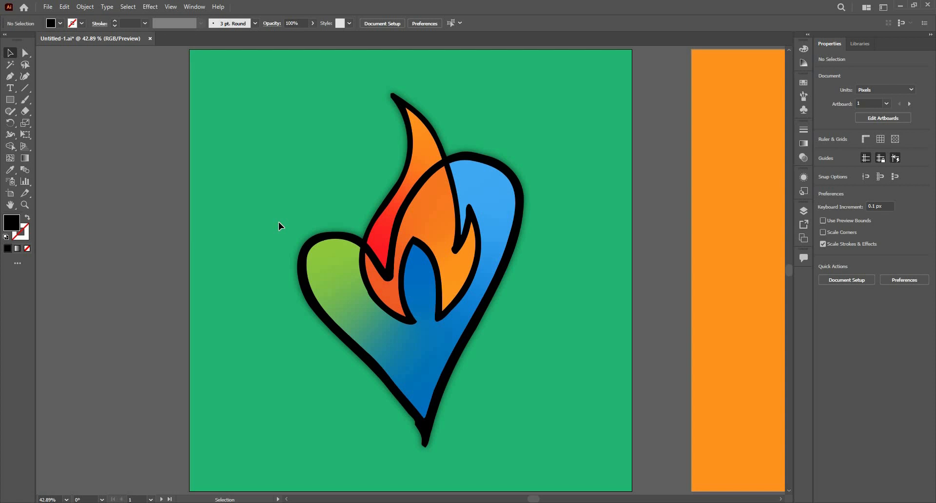